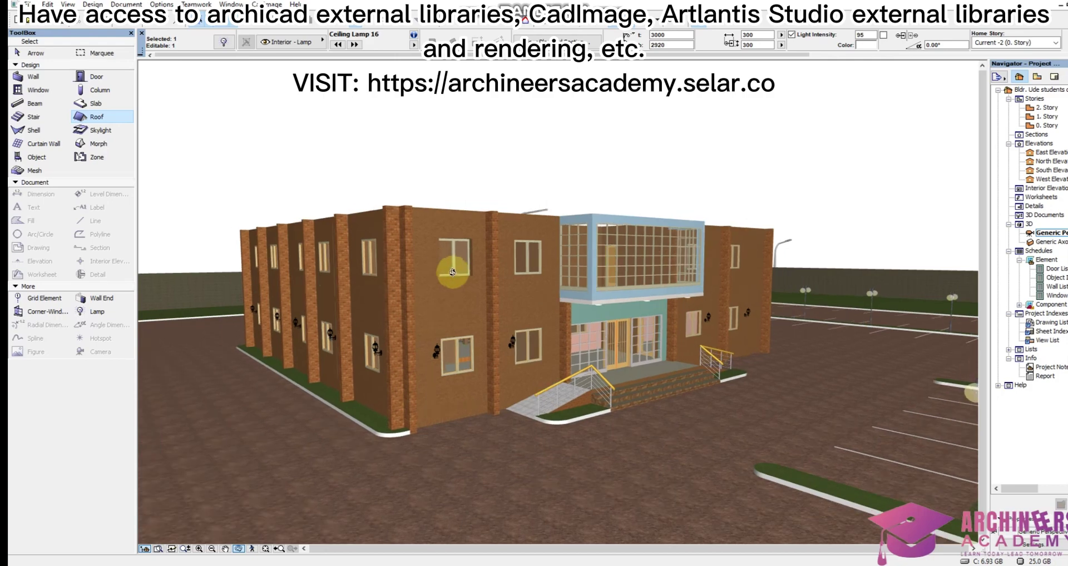
Examine the building's exterior, upper-floor rooms and central courtyard in the 3D perspective
{"action": "left_click_drag", "start_coordinate": [421, 379], "coordinate": [570, 300]}
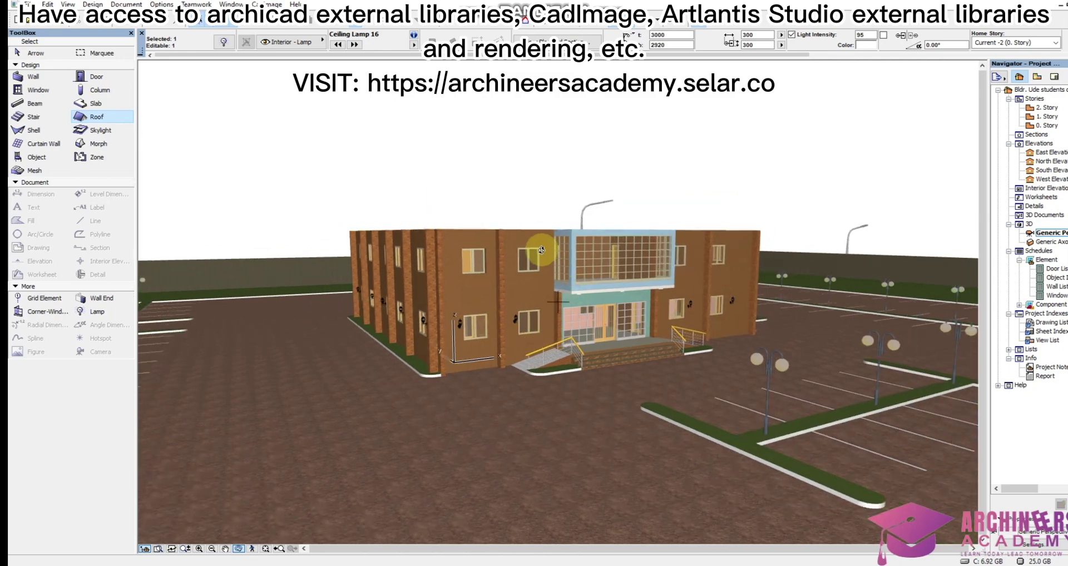
{"action": "left_click_drag", "start_coordinate": [541, 251], "coordinate": [687, 357]}
{"action": "left_click_drag", "start_coordinate": [662, 263], "coordinate": [610, 134]}
{"action": "scroll", "coordinate": [610, 134], "scroll_direction": "up", "scroll_amount": 10}
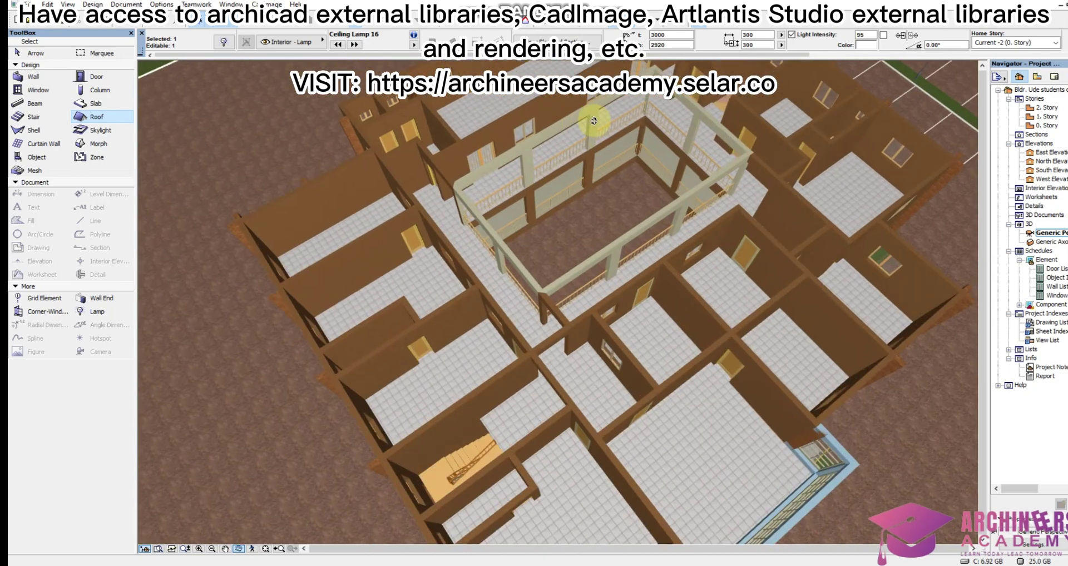
{"action": "scroll", "coordinate": [646, 257], "scroll_direction": "down", "scroll_amount": 10}
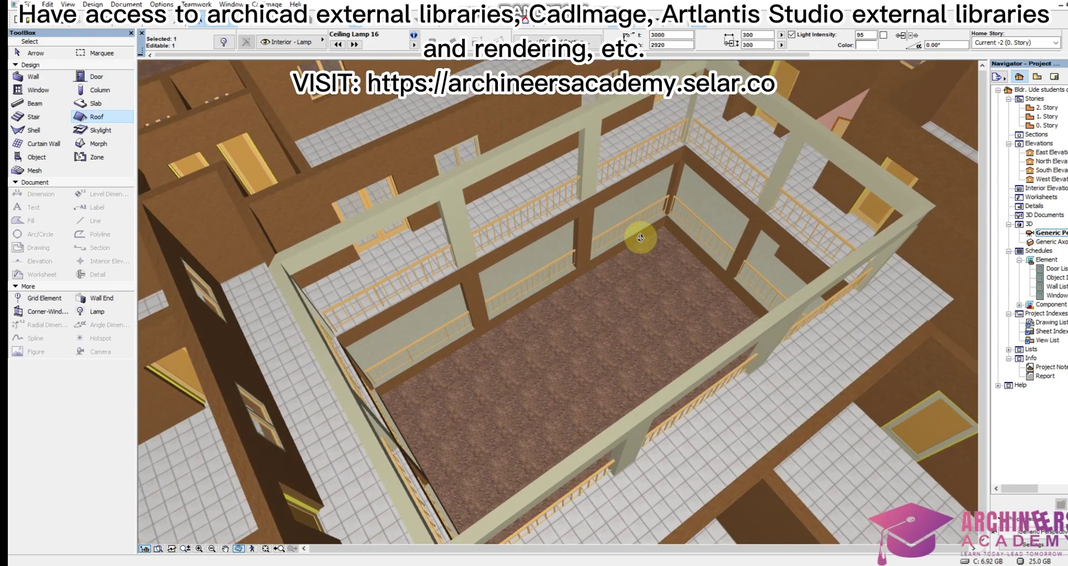
{"action": "scroll", "coordinate": [594, 305], "scroll_direction": "up", "scroll_amount": 5}
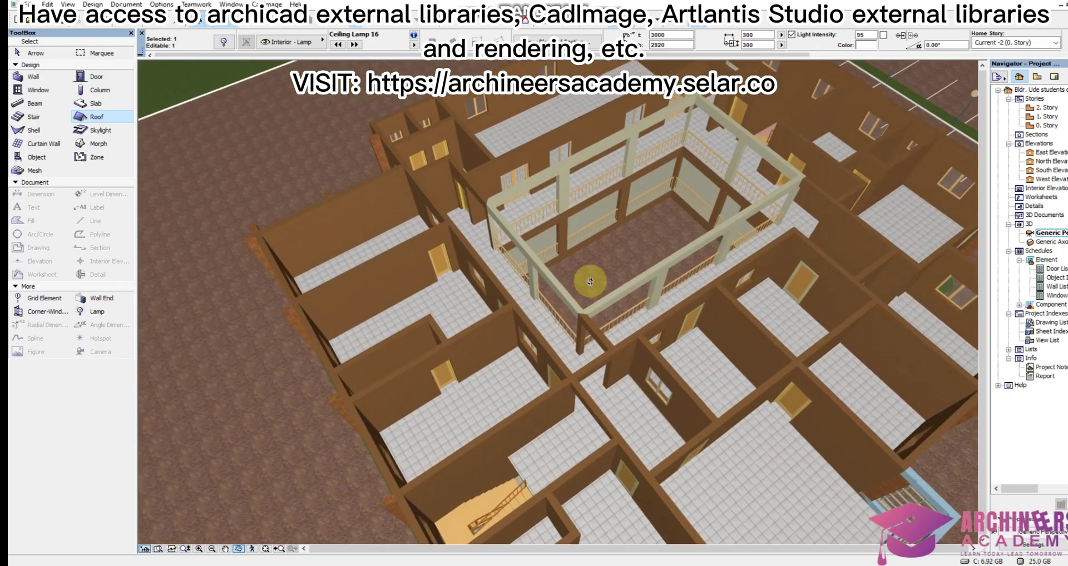
{"action": "scroll", "coordinate": [573, 220], "scroll_direction": "up", "scroll_amount": 3}
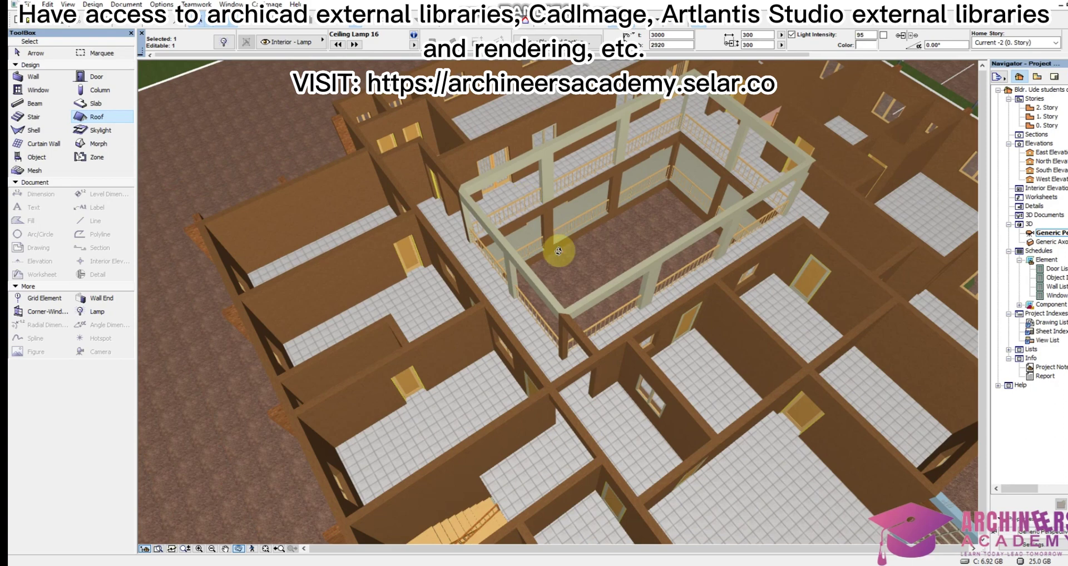
{"action": "scroll", "coordinate": [663, 270], "scroll_direction": "down", "scroll_amount": 2}
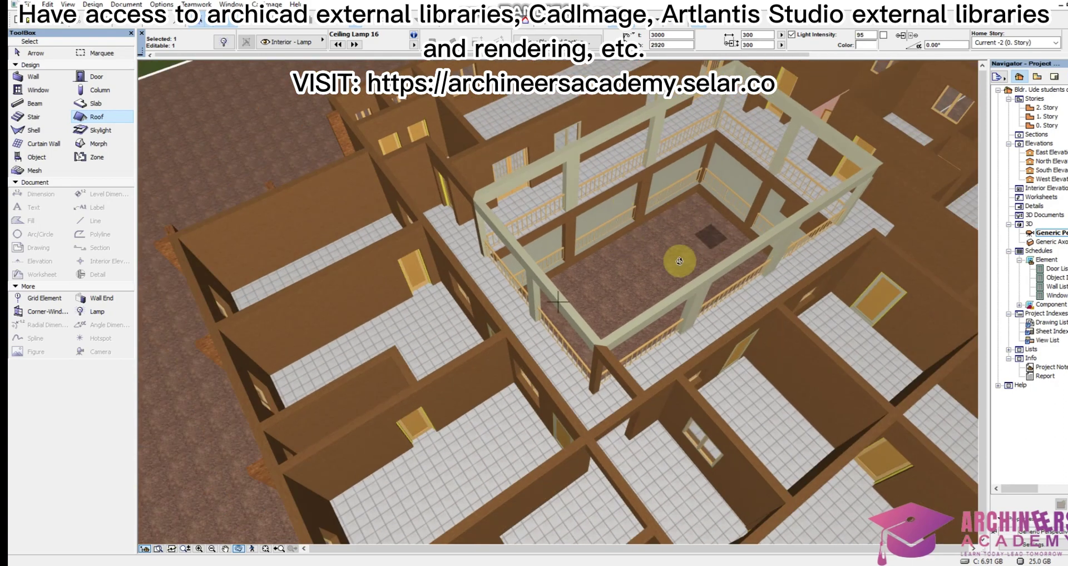
{"action": "scroll", "coordinate": [663, 276], "scroll_direction": "down", "scroll_amount": 5}
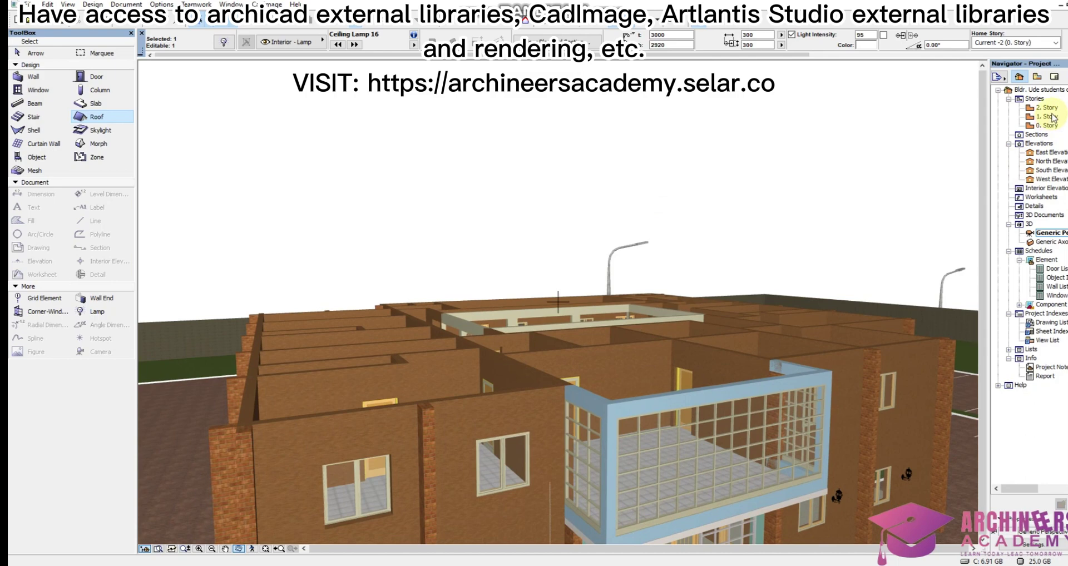
Open the 1. Story floor plan and examine the central courtyard and the rooms around it
{"action": "double_click", "coordinate": [1051, 117]}
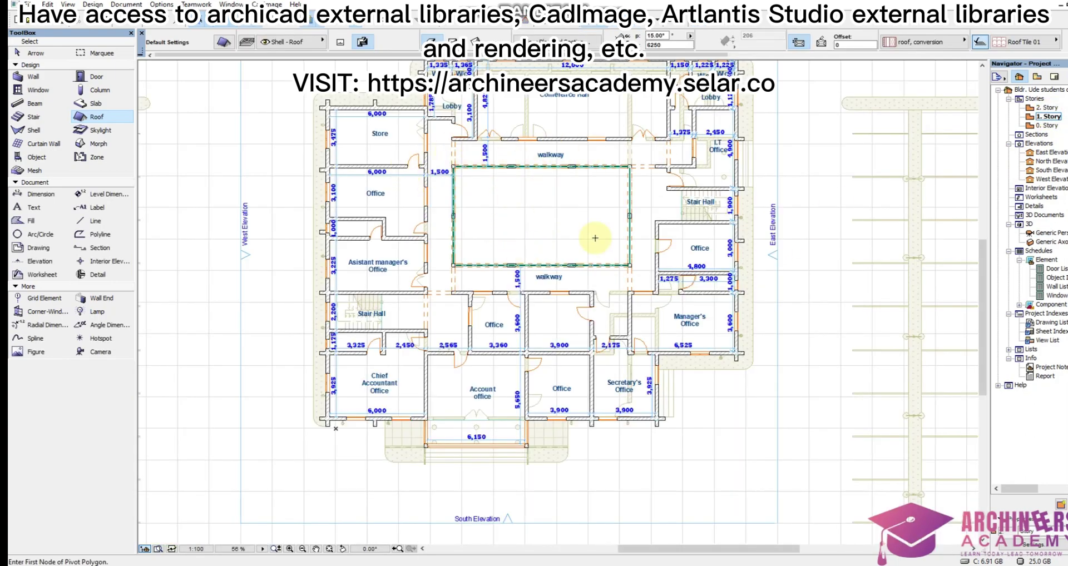
{"action": "scroll", "coordinate": [606, 347], "scroll_direction": "down", "scroll_amount": 3}
{"action": "scroll", "coordinate": [574, 236], "scroll_direction": "up", "scroll_amount": 3}
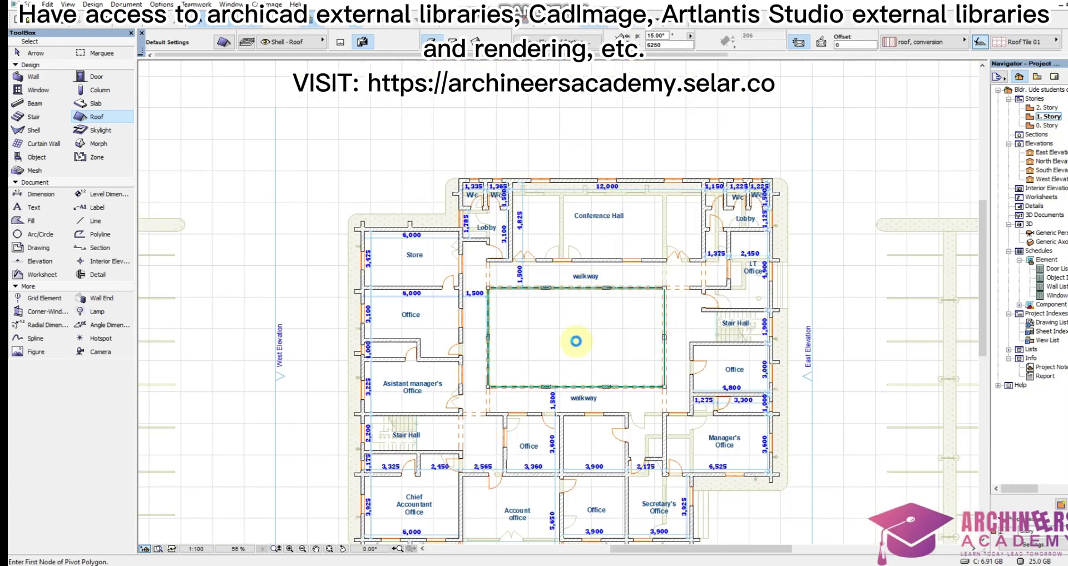
{"action": "scroll", "coordinate": [576, 341], "scroll_direction": "up", "scroll_amount": 2}
{"action": "scroll", "coordinate": [573, 380], "scroll_direction": "up", "scroll_amount": 2}
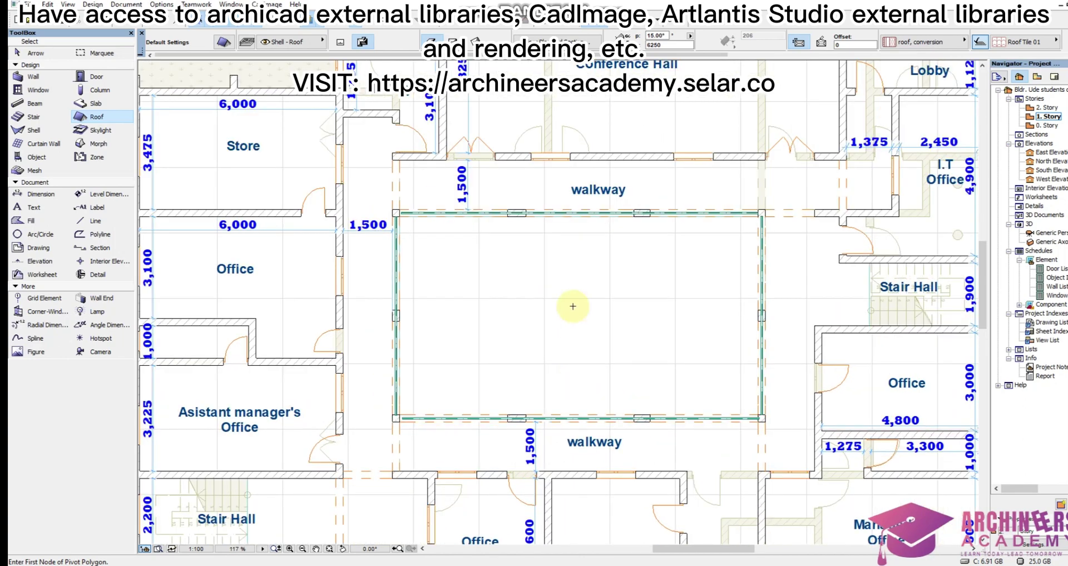
{"action": "scroll", "coordinate": [572, 307], "scroll_direction": "down", "scroll_amount": 6}
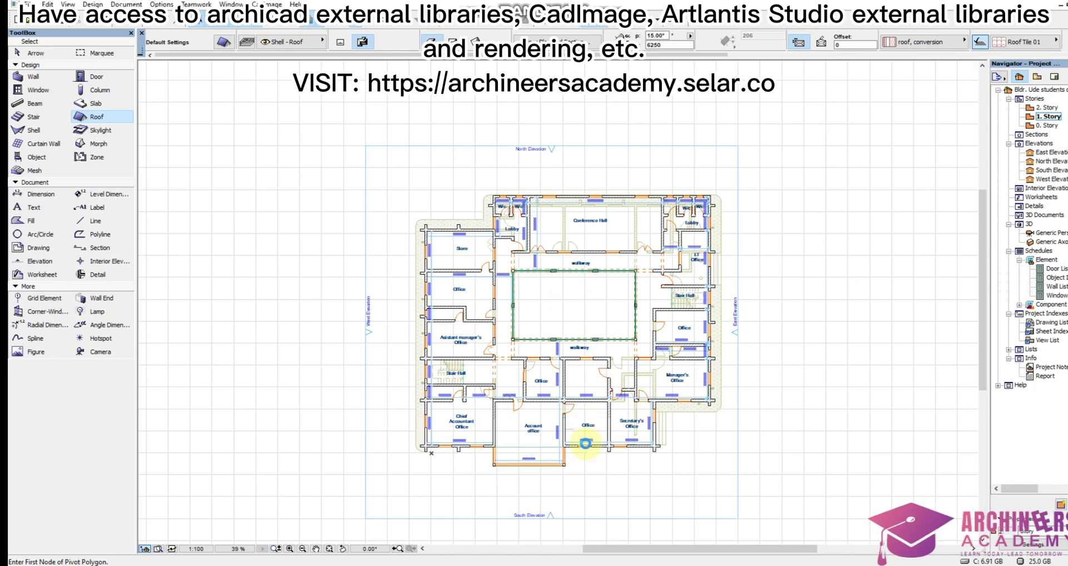
Show the whole model in 3D and examine the front facade, the open wall tops and the courtyard beams
{"action": "right_click", "coordinate": [608, 506]}
{"action": "left_click", "coordinate": [628, 474]}
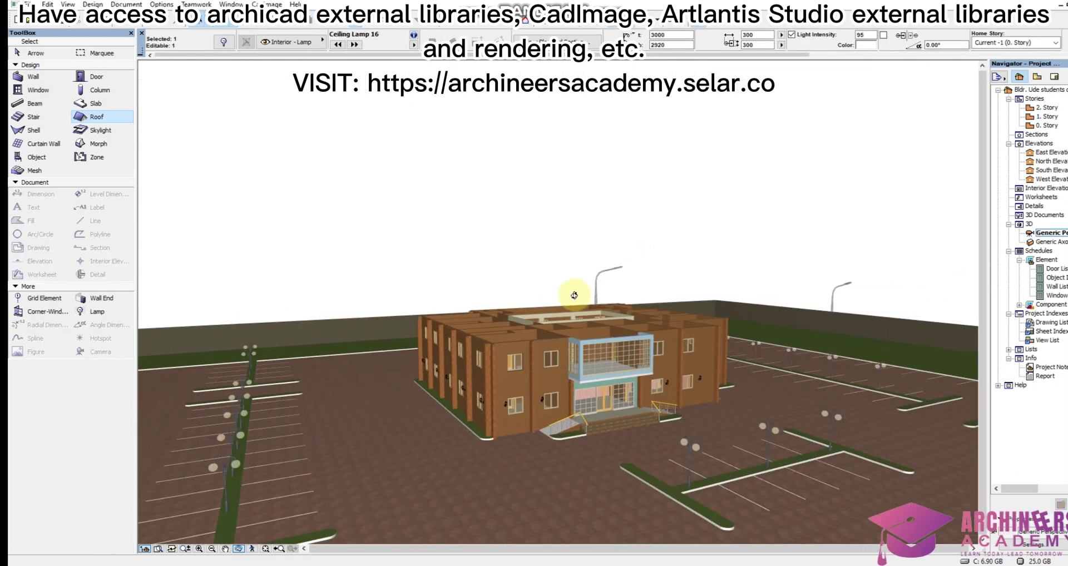
{"action": "left_click_drag", "start_coordinate": [517, 369], "coordinate": [589, 382]}
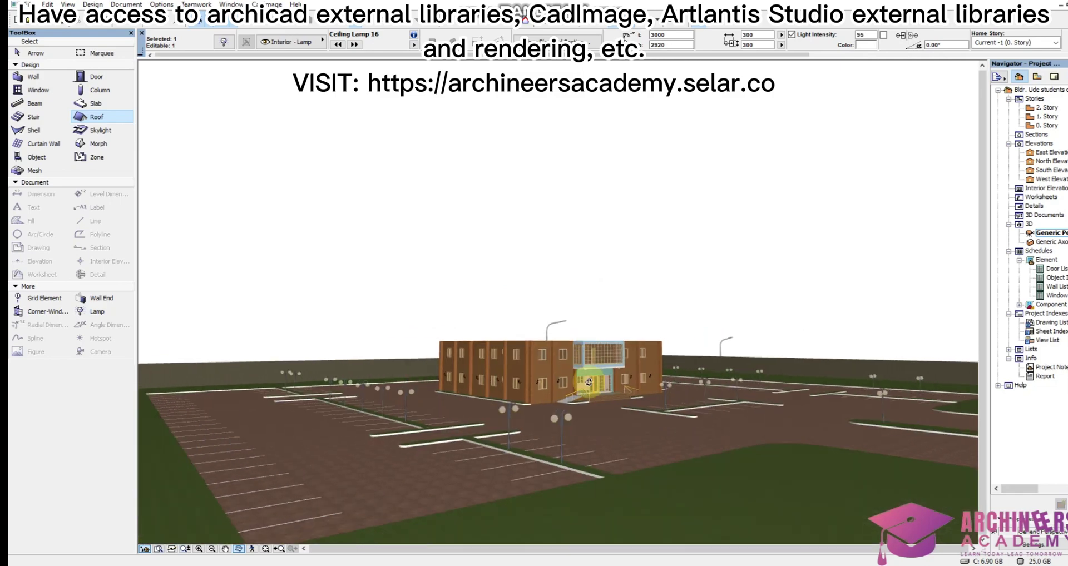
{"action": "scroll", "coordinate": [588, 382], "scroll_direction": "up", "scroll_amount": 6}
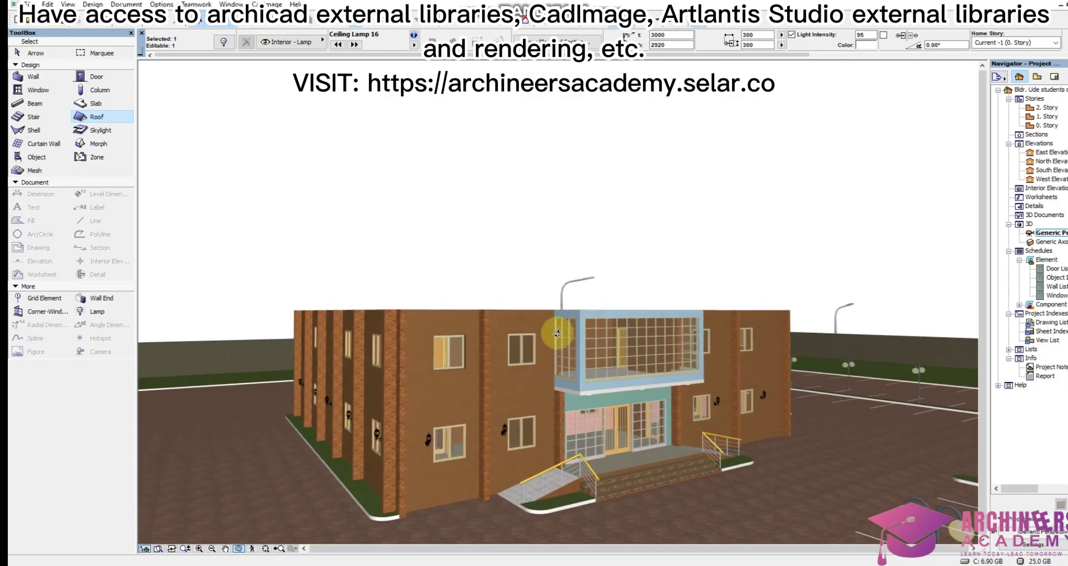
{"action": "left_click_drag", "start_coordinate": [556, 332], "coordinate": [501, 354]}
{"action": "scroll", "coordinate": [568, 262], "scroll_direction": "down", "scroll_amount": 1}
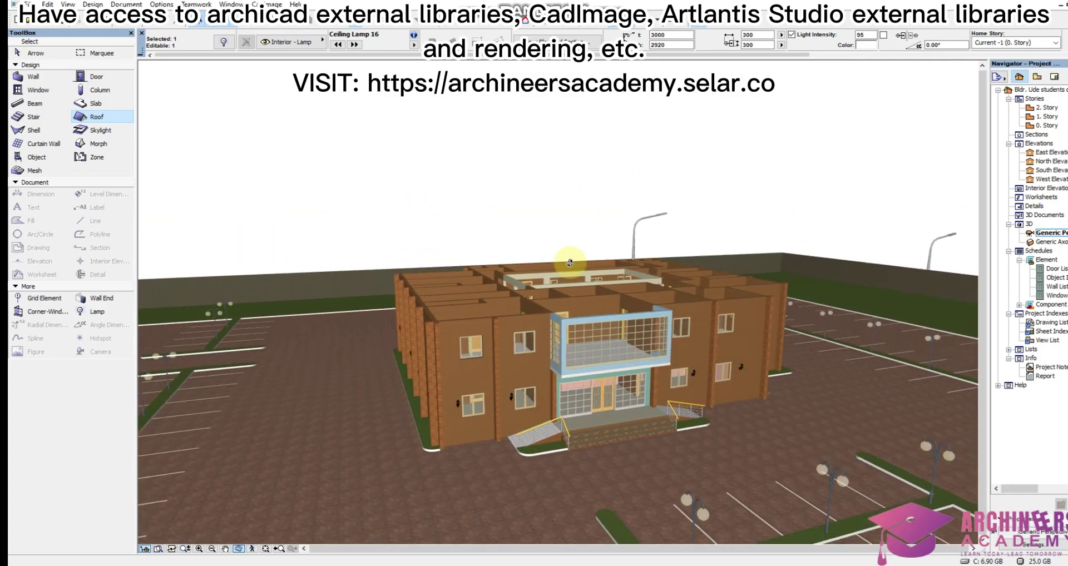
{"action": "scroll", "coordinate": [569, 262], "scroll_direction": "up", "scroll_amount": 8}
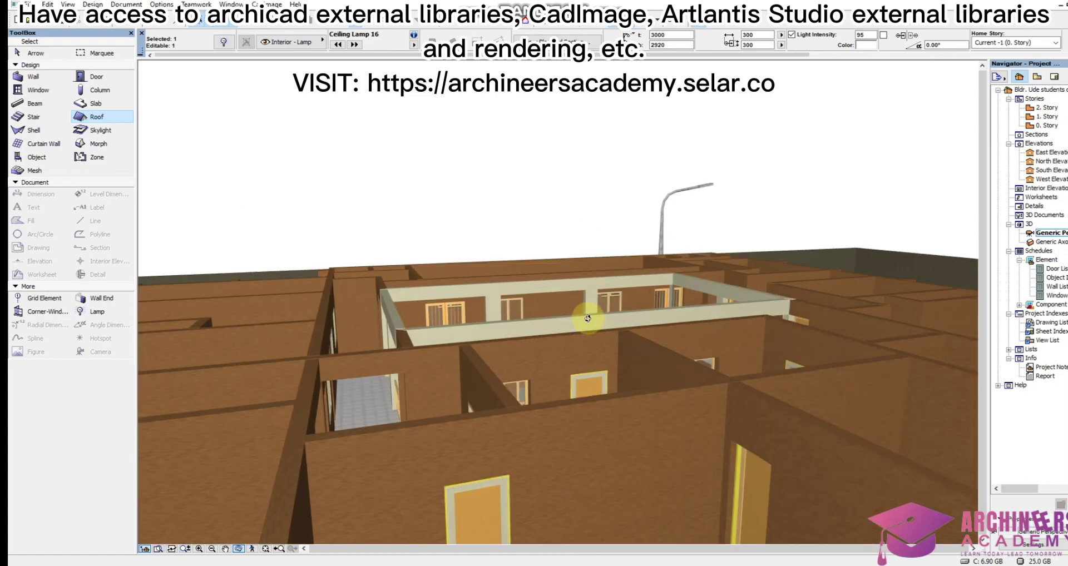
{"action": "left_click_drag", "start_coordinate": [527, 325], "coordinate": [529, 239]}
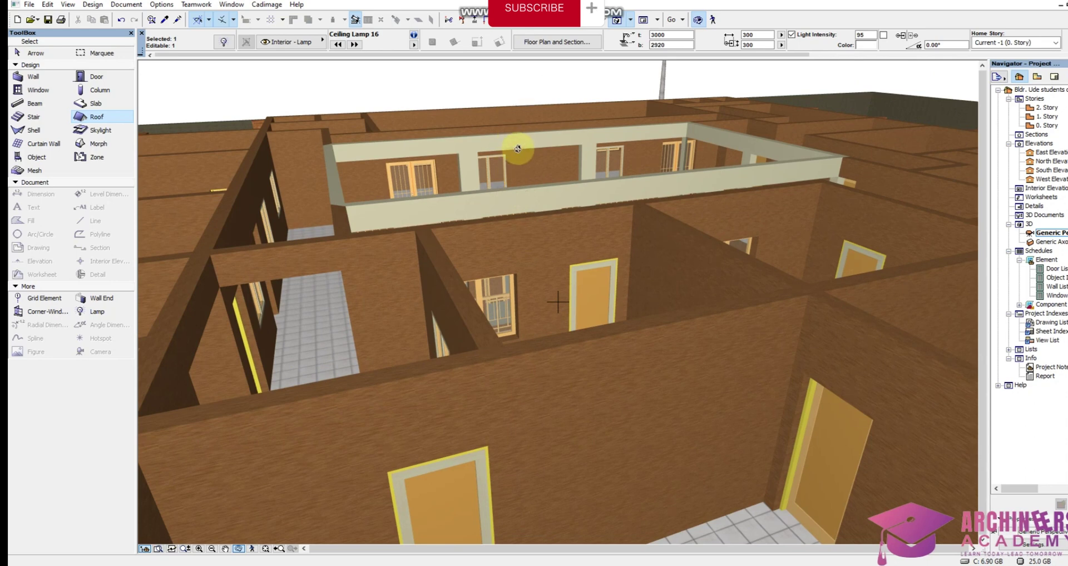
Open the 2. Story floor plan
{"action": "double_click", "coordinate": [1045, 118]}
{"action": "left_click", "coordinate": [576, 348]}
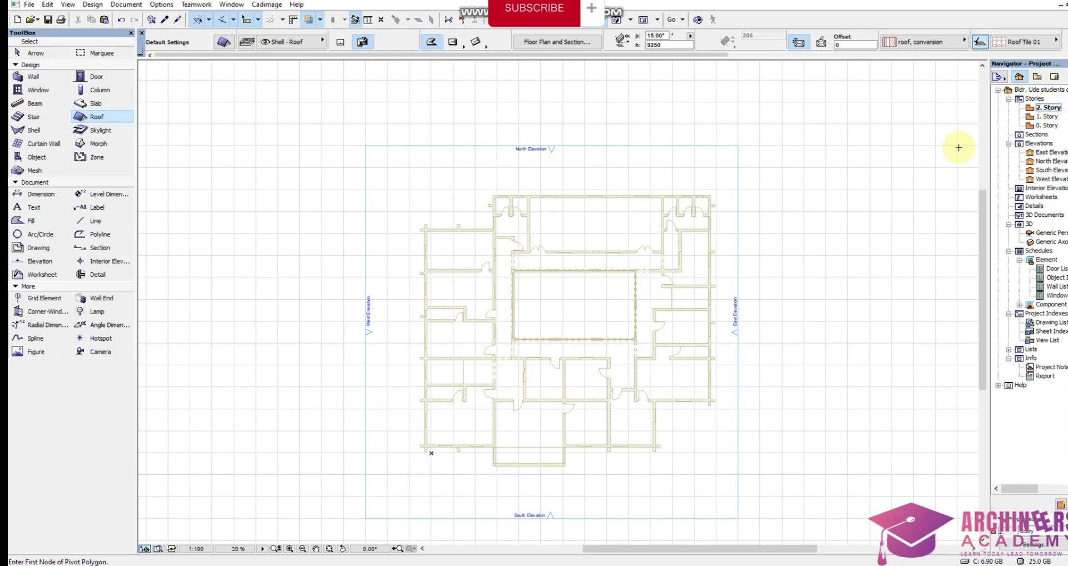
Turn the Trace reference of the story below off and back on in the 2. Story plan
{"action": "right_click", "coordinate": [678, 176]}
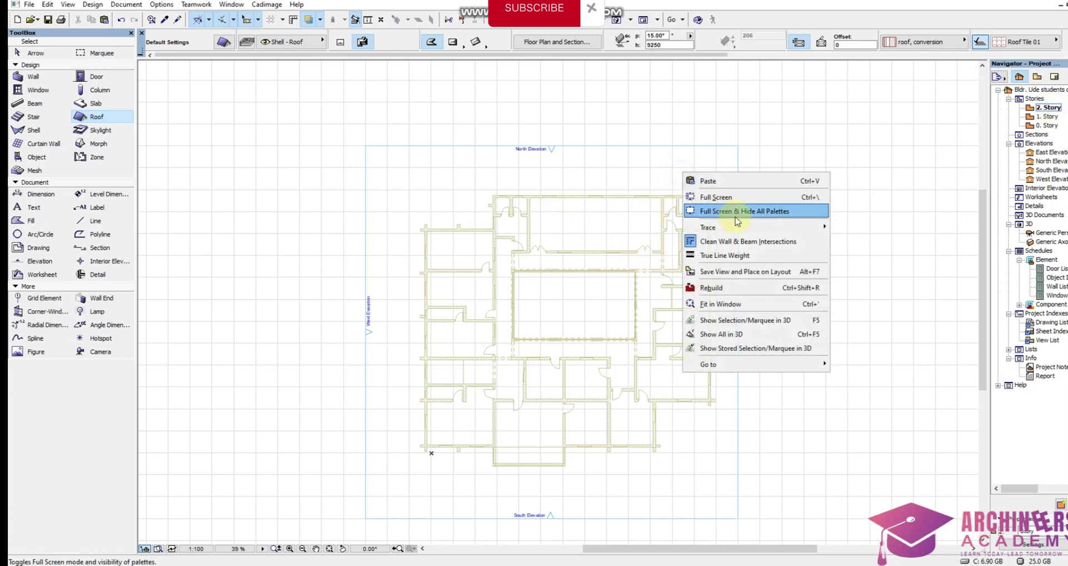
{"action": "mouse_move", "coordinate": [740, 227]}
{"action": "left_click", "coordinate": [858, 226]}
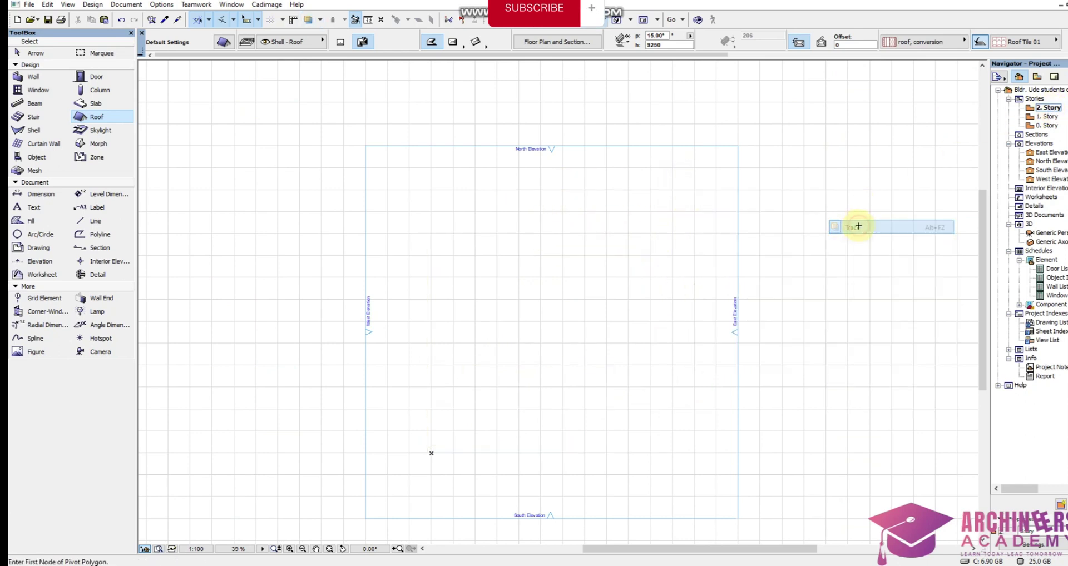
{"action": "right_click", "coordinate": [664, 184]}
{"action": "mouse_move", "coordinate": [714, 245]}
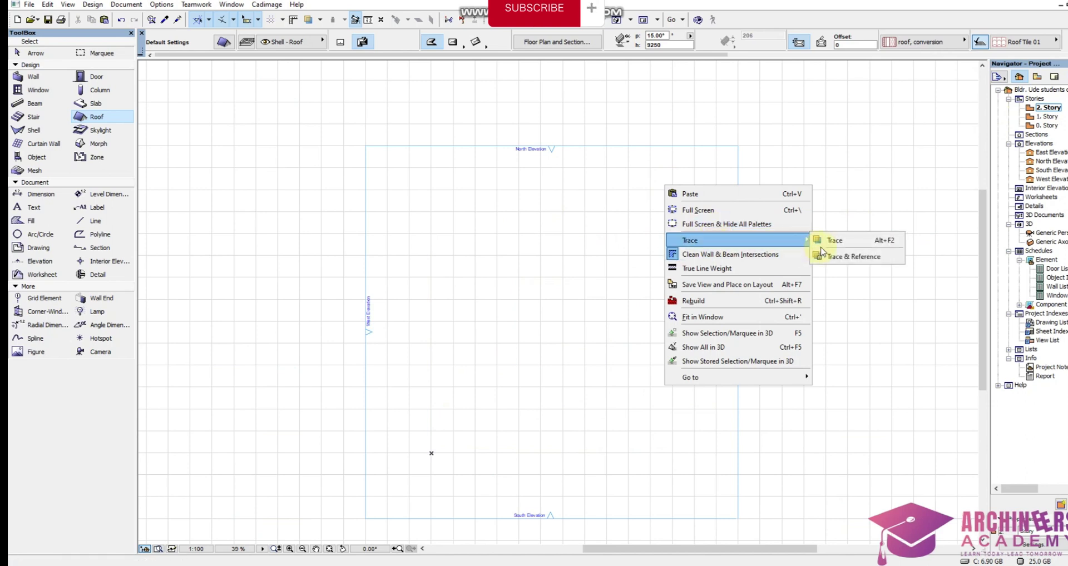
{"action": "left_click", "coordinate": [837, 241]}
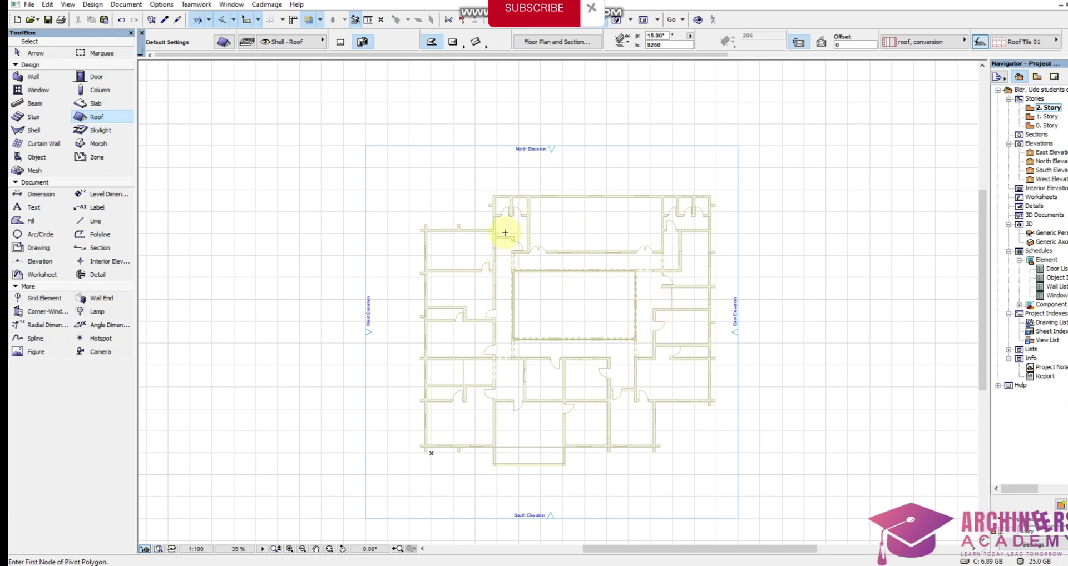
Set the Slab tool defaults to a thickness of 150 and an elevation of 150 to the current story, keeping the Paint-01 surface
{"action": "left_click", "coordinate": [107, 107]}
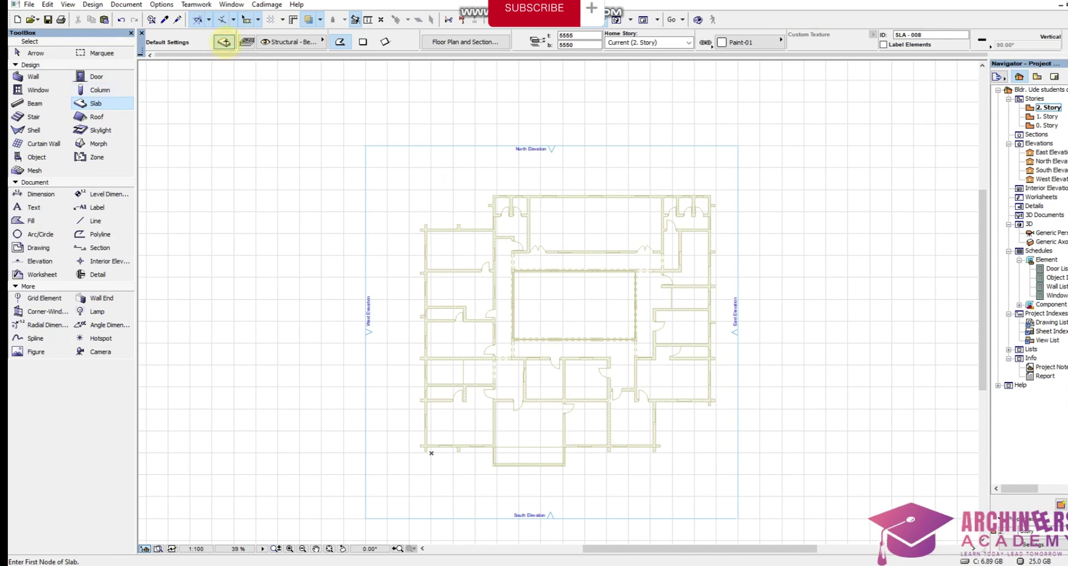
{"action": "left_click", "coordinate": [224, 41]}
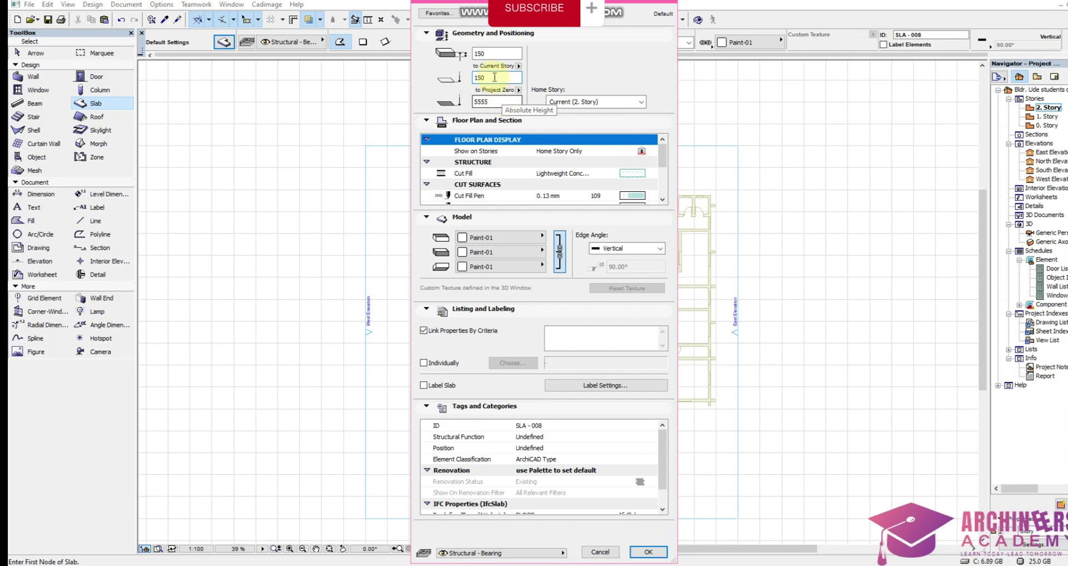
{"action": "left_click", "coordinate": [521, 239]}
{"action": "left_click", "coordinate": [521, 239]}
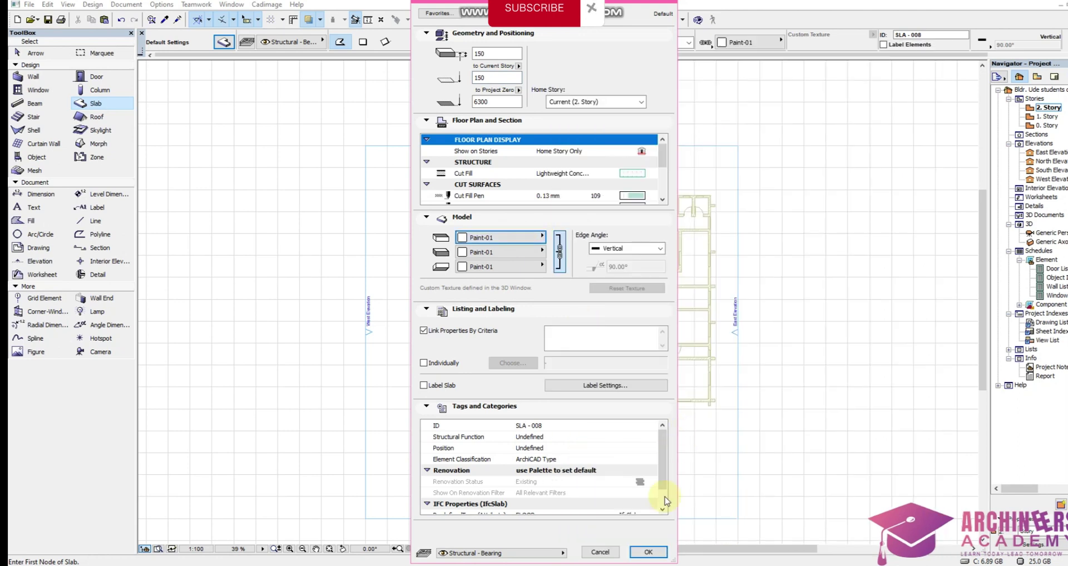
{"action": "left_click", "coordinate": [648, 552]}
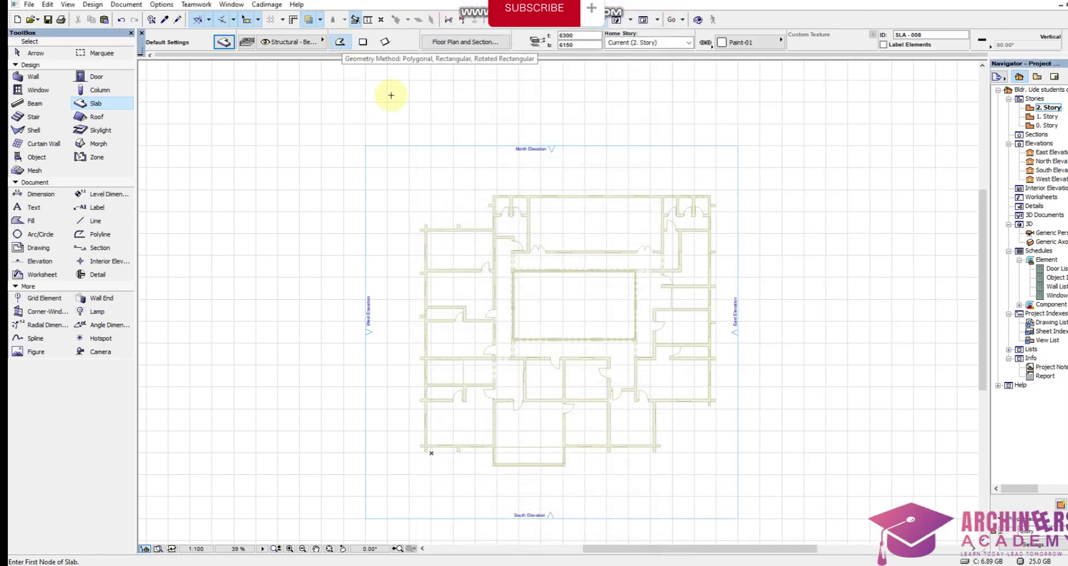
Start a polygonal slab at the north wing's outer northwest corner and trace the outer north and east walls to the southeast corner
{"action": "scroll", "coordinate": [477, 201], "scroll_direction": "up", "scroll_amount": 5}
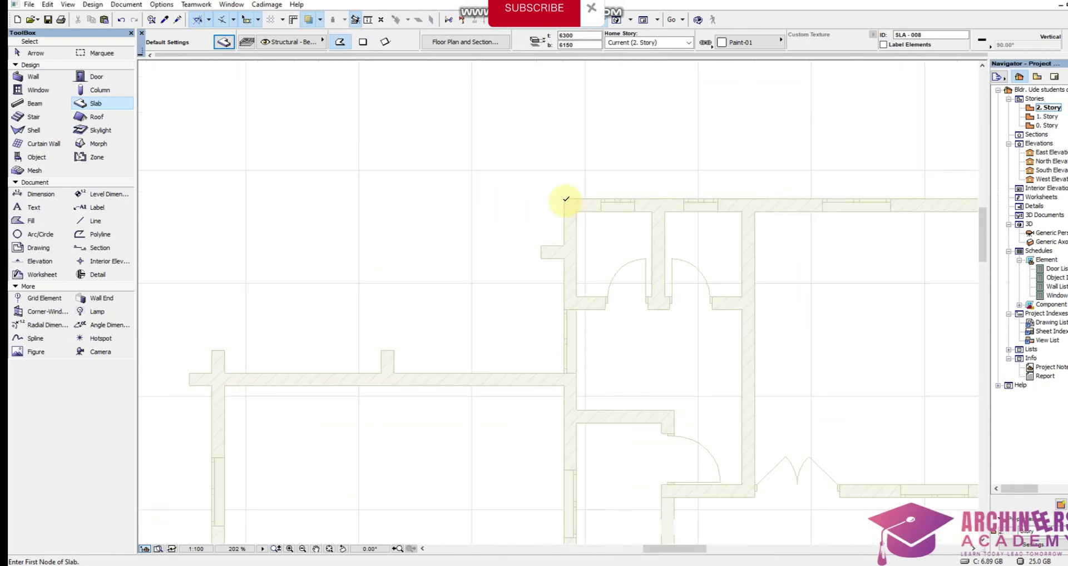
{"action": "left_click", "coordinate": [565, 199]}
{"action": "scroll", "coordinate": [453, 190], "scroll_direction": "down", "scroll_amount": 5}
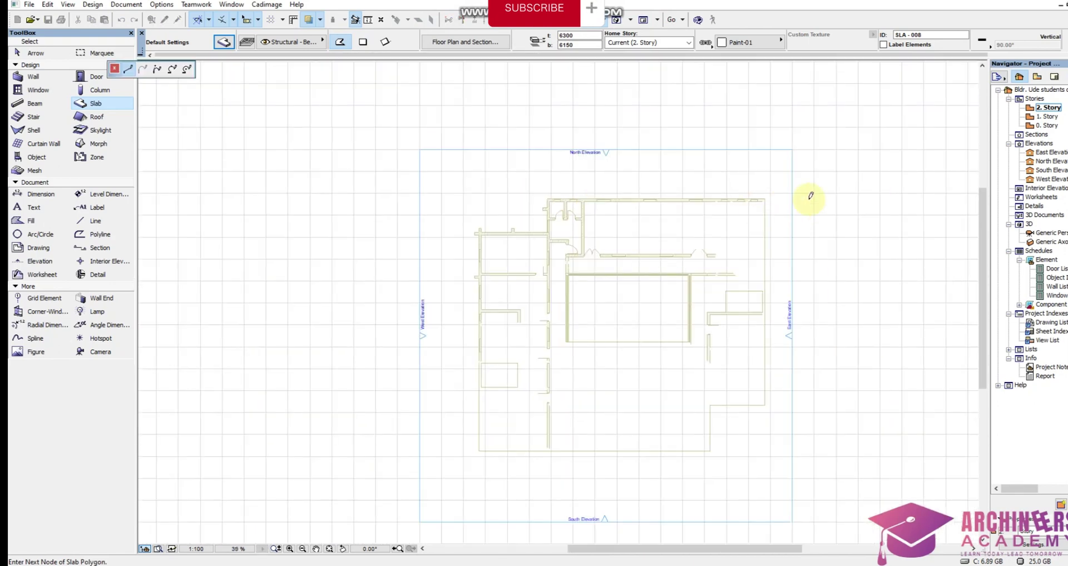
{"action": "scroll", "coordinate": [778, 200], "scroll_direction": "up", "scroll_amount": 4}
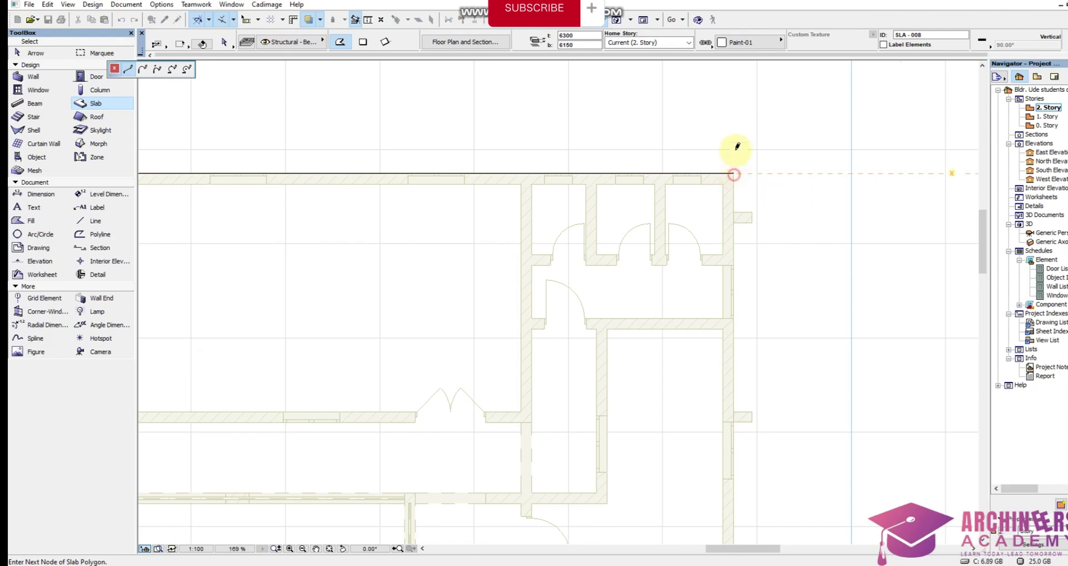
{"action": "left_click", "coordinate": [736, 149]}
{"action": "scroll", "coordinate": [740, 139], "scroll_direction": "down", "scroll_amount": 5}
{"action": "scroll", "coordinate": [747, 297], "scroll_direction": "up", "scroll_amount": 3}
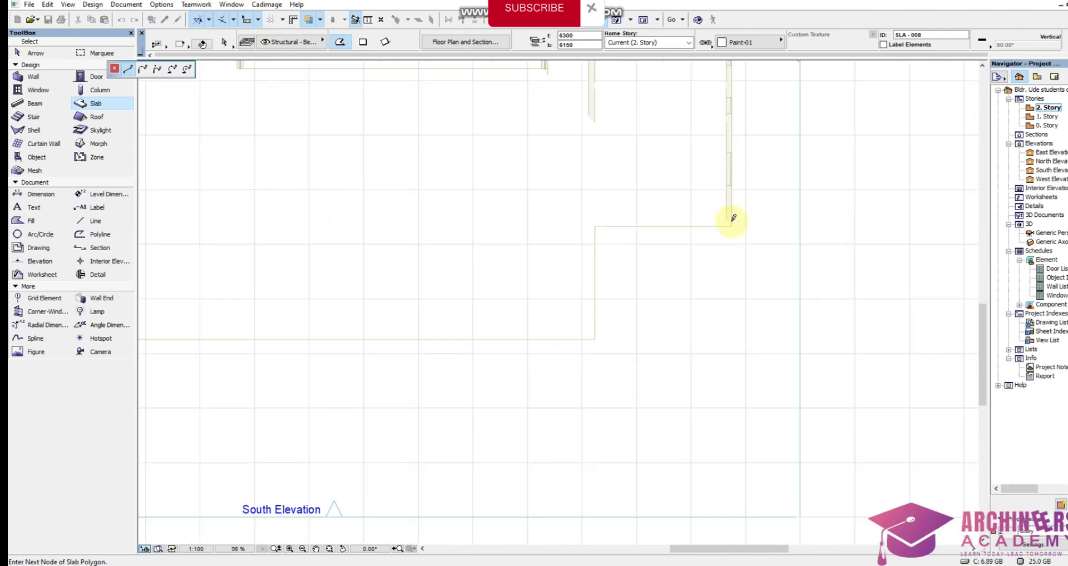
{"action": "left_click", "coordinate": [732, 226]}
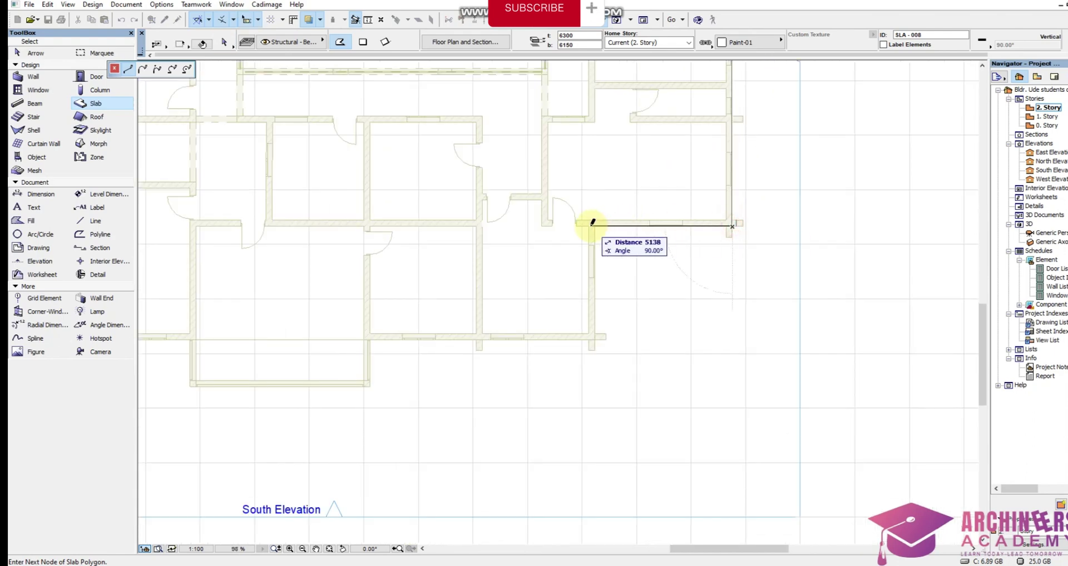
Continue the slab outline around the southeast recess, along the south wall and around the projecting south bay to its southwest corner
{"action": "left_click", "coordinate": [593, 225]}
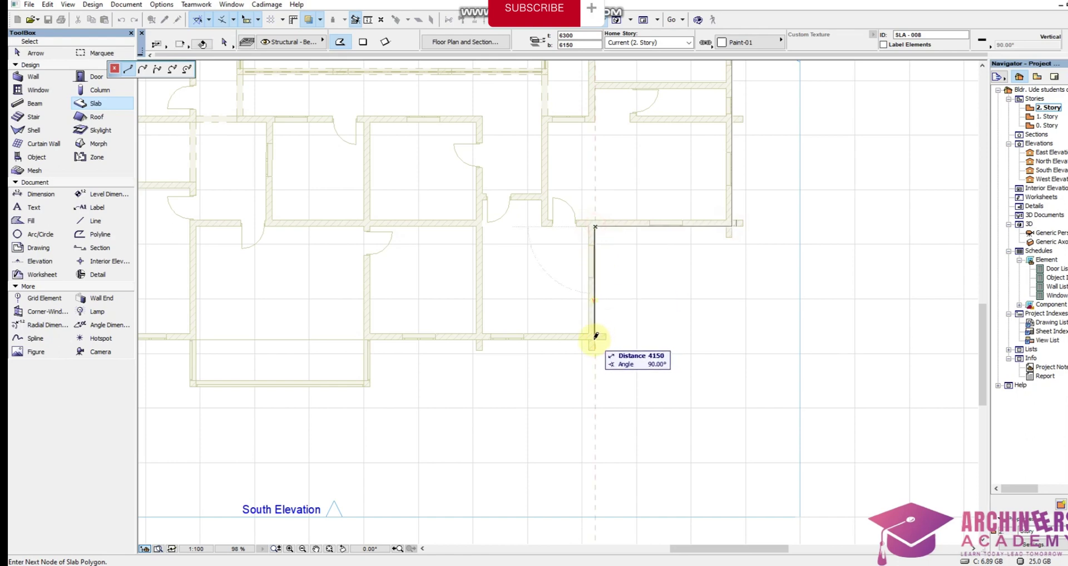
{"action": "left_click", "coordinate": [595, 338]}
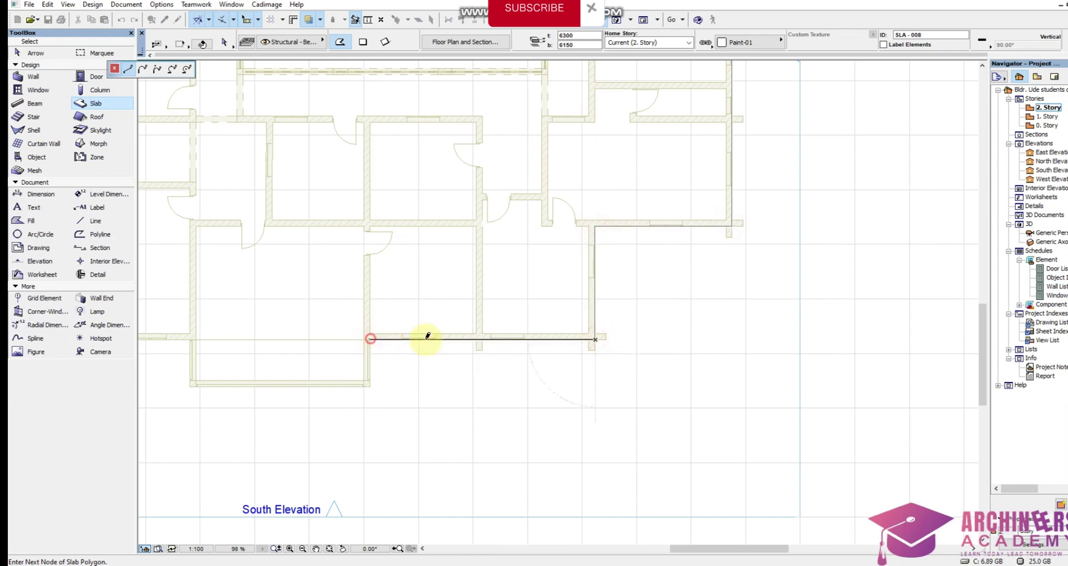
{"action": "left_click", "coordinate": [370, 338]}
{"action": "scroll", "coordinate": [662, 358], "scroll_direction": "down", "scroll_amount": 4}
{"action": "scroll", "coordinate": [644, 345], "scroll_direction": "up", "scroll_amount": 6}
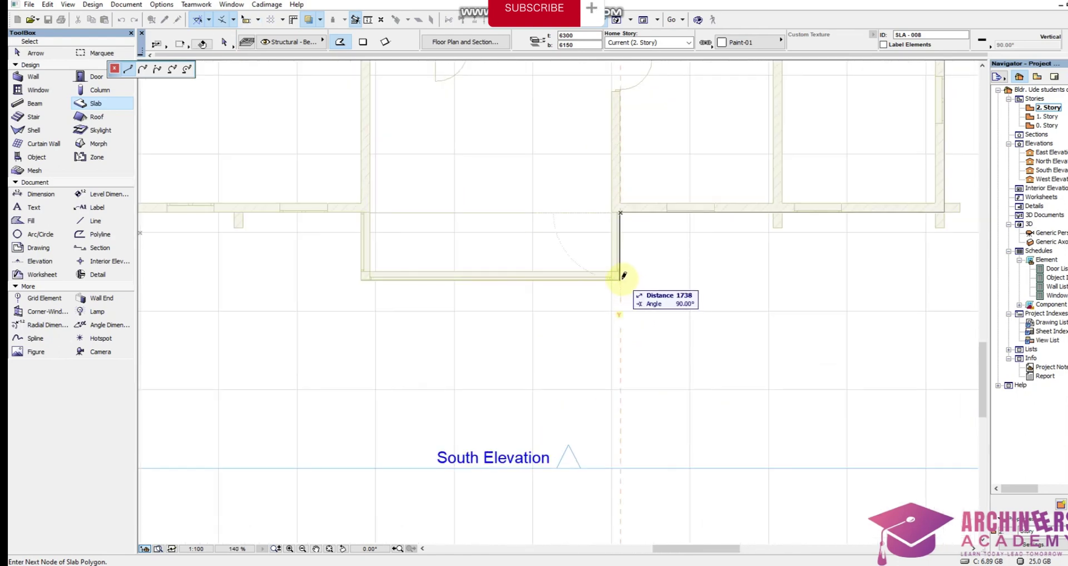
{"action": "left_click", "coordinate": [620, 278]}
{"action": "left_click", "coordinate": [361, 279]}
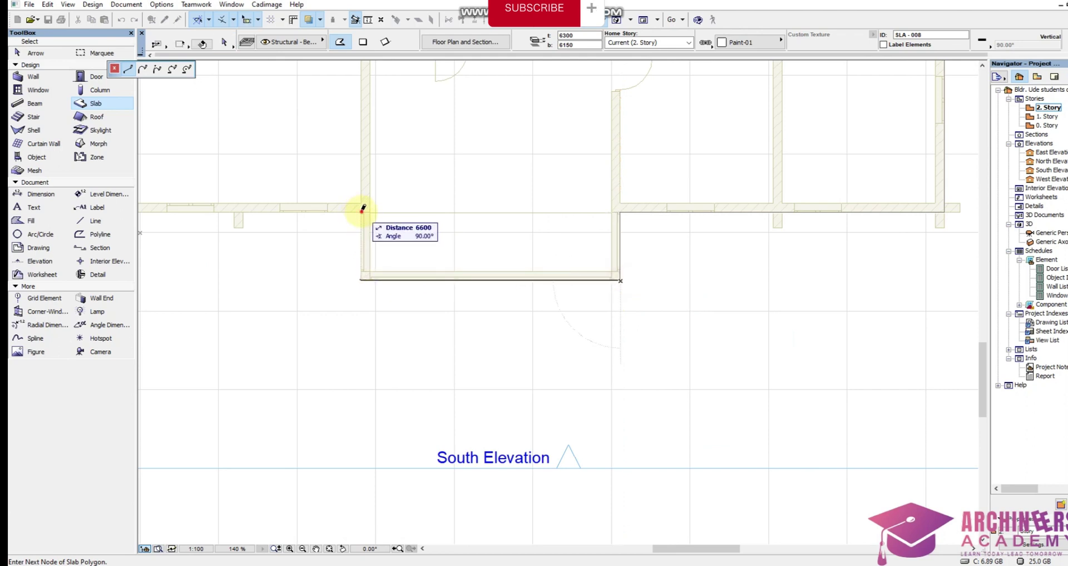
Trace the rest of the south wall, the west wall and the northwest recess, closing the slab polygon at its starting corner
{"action": "scroll", "coordinate": [756, 287], "scroll_direction": "down", "scroll_amount": 4}
{"action": "scroll", "coordinate": [469, 259], "scroll_direction": "up", "scroll_amount": 4}
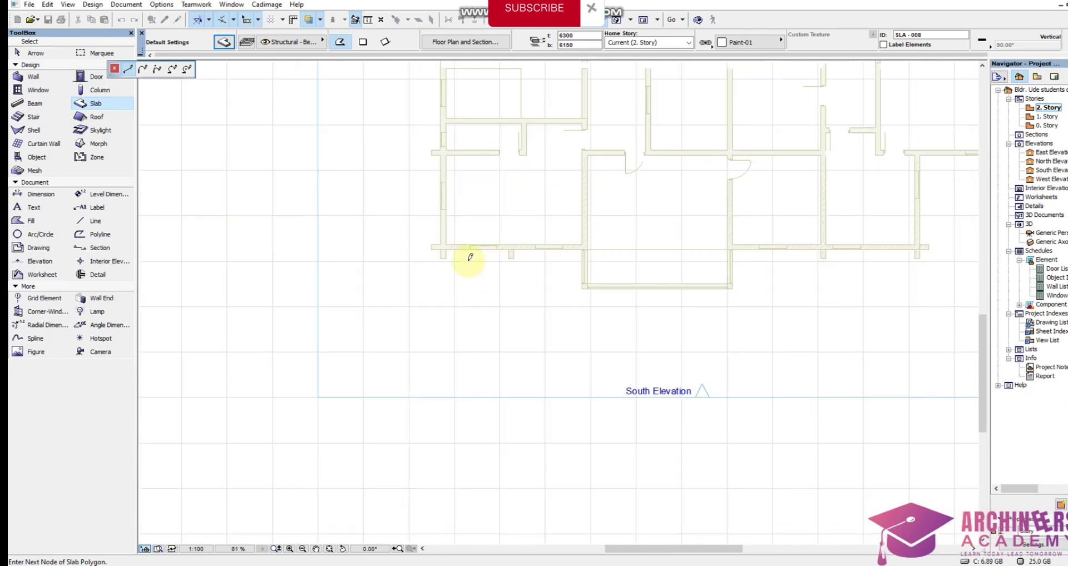
{"action": "scroll", "coordinate": [436, 432], "scroll_direction": "down", "scroll_amount": 5}
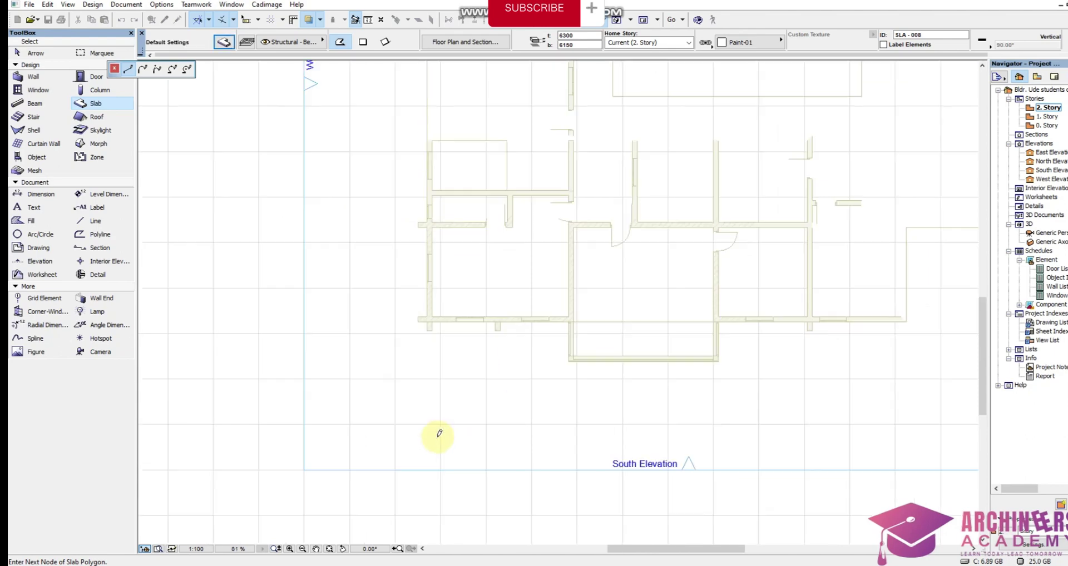
{"action": "scroll", "coordinate": [432, 148], "scroll_direction": "up", "scroll_amount": 4}
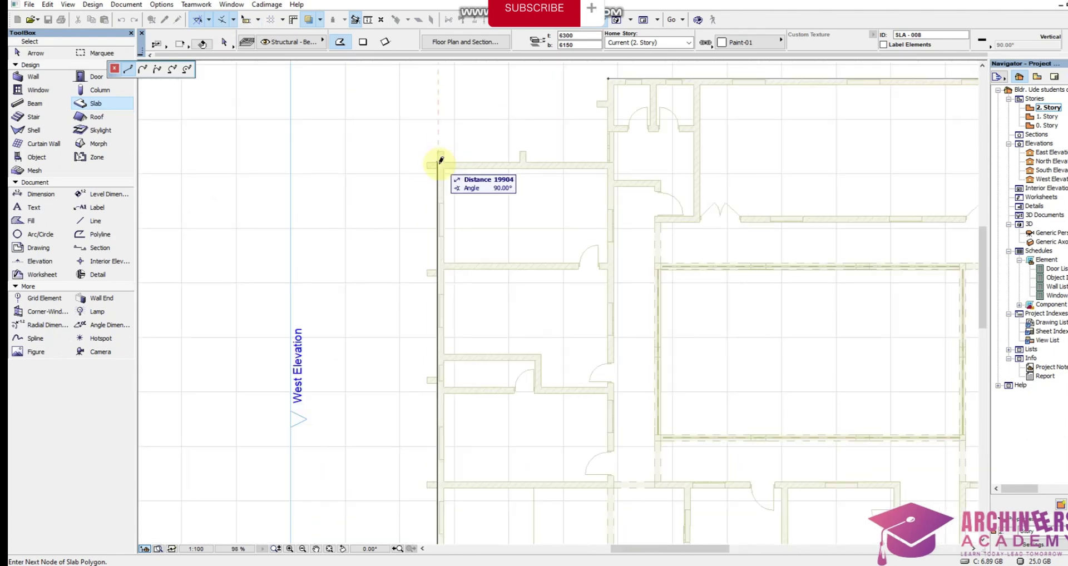
{"action": "left_click", "coordinate": [440, 161]}
{"action": "left_click", "coordinate": [608, 162]}
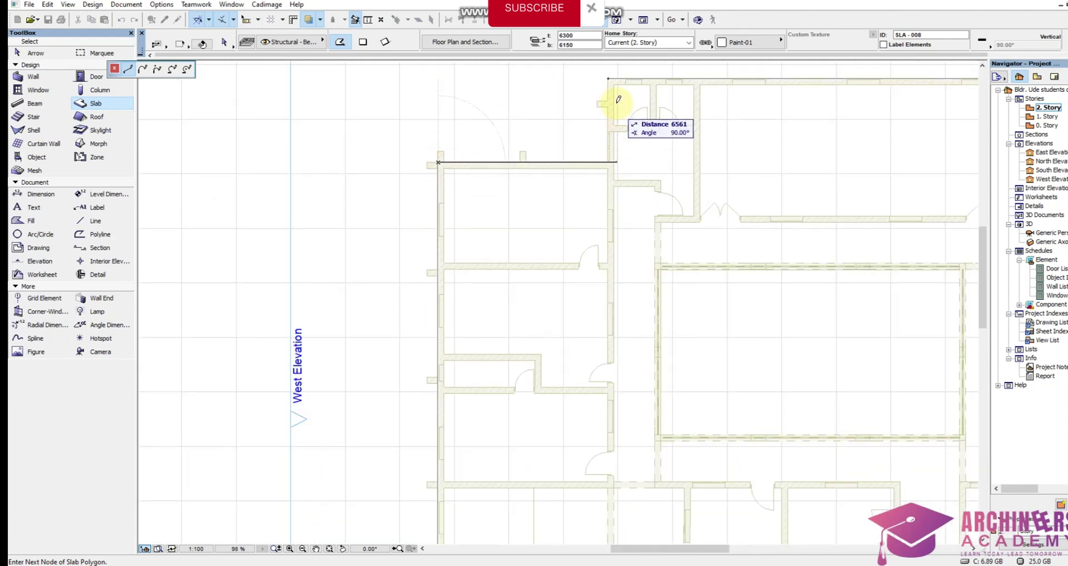
{"action": "double_click", "coordinate": [609, 75]}
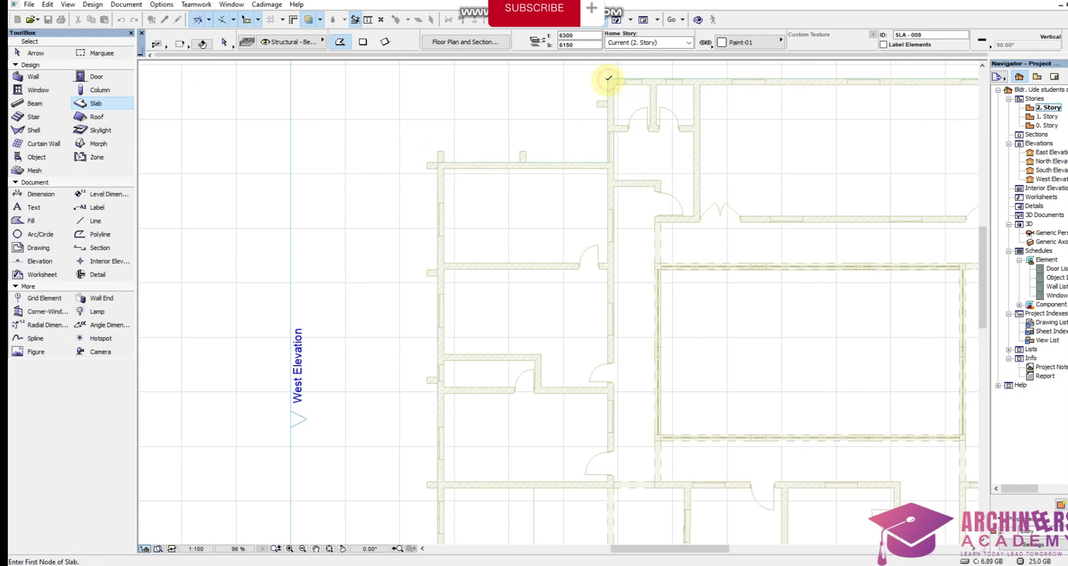
Offset all edges of the roof slab outward by 600
{"action": "scroll", "coordinate": [400, 193], "scroll_direction": "down", "scroll_amount": 2}
{"action": "scroll", "coordinate": [409, 174], "scroll_direction": "up", "scroll_amount": 2}
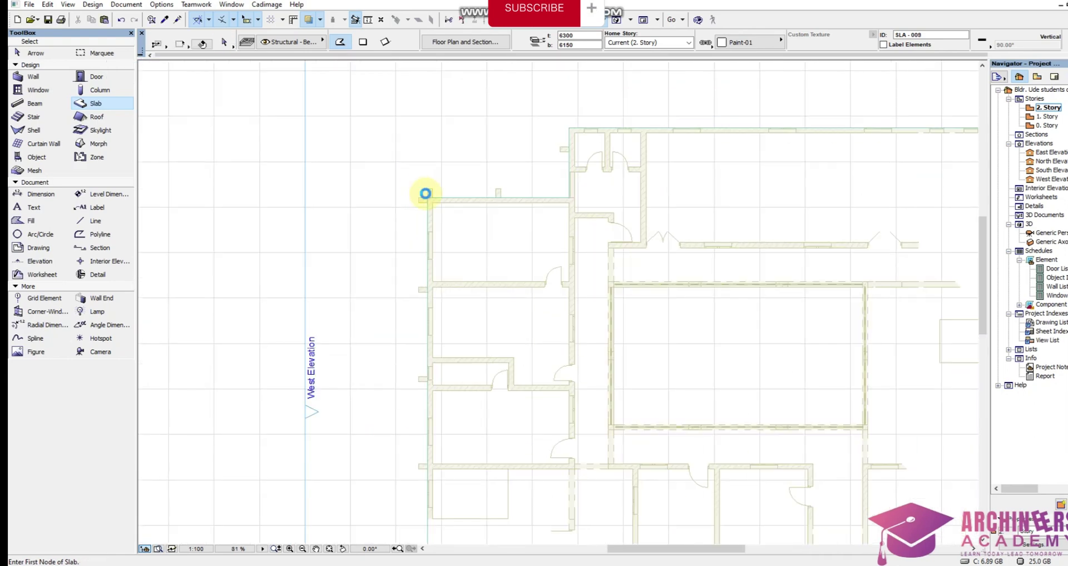
{"action": "left_click", "coordinate": [427, 197], "text": "shift"}
{"action": "left_click", "coordinate": [428, 197]}
{"action": "left_click", "coordinate": [494, 253]}
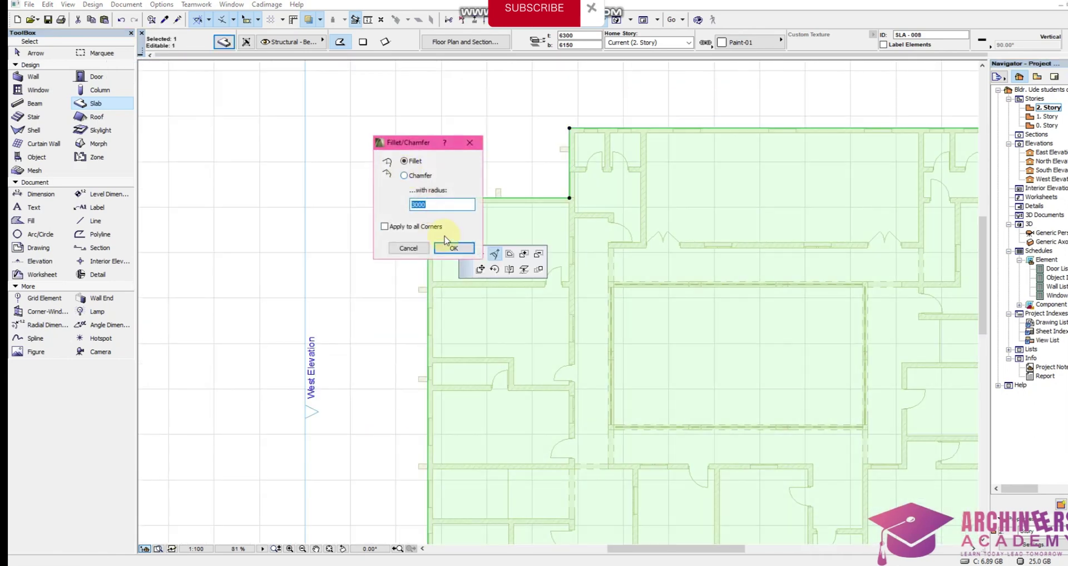
{"action": "left_click", "coordinate": [408, 248]}
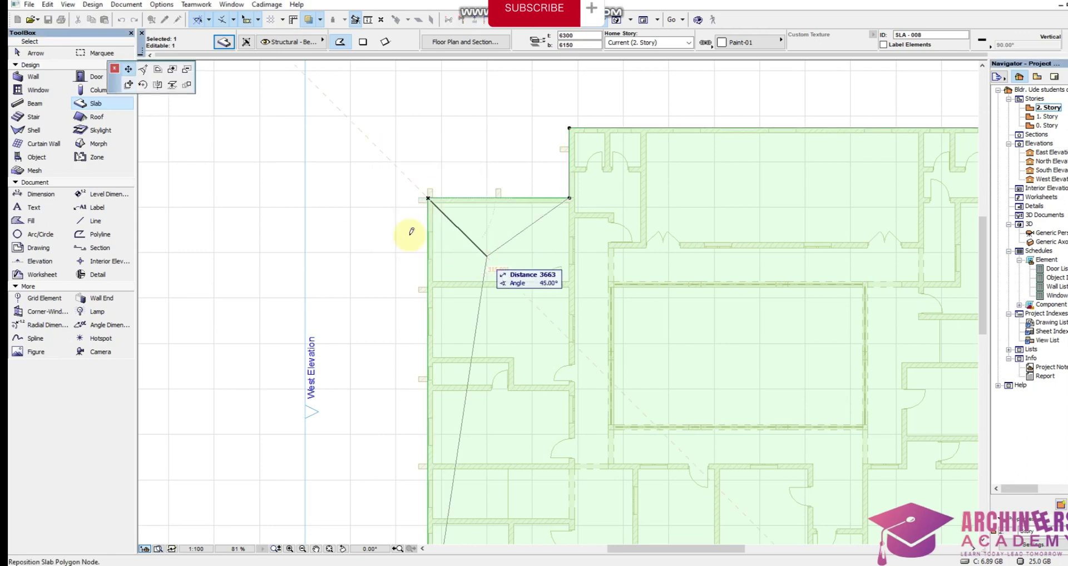
{"action": "left_click", "coordinate": [158, 70]}
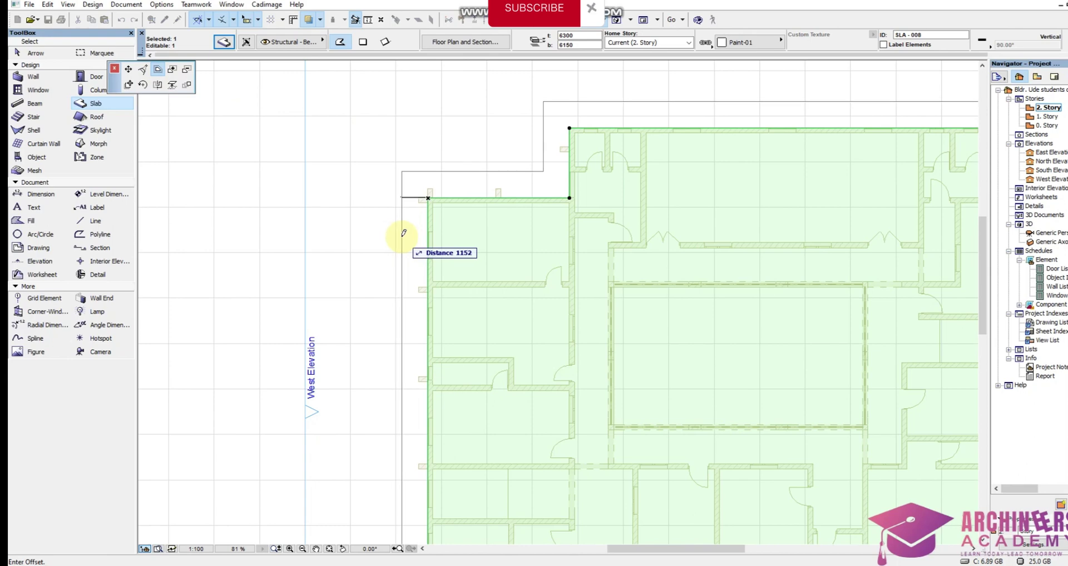
{"action": "type", "text": "600"}
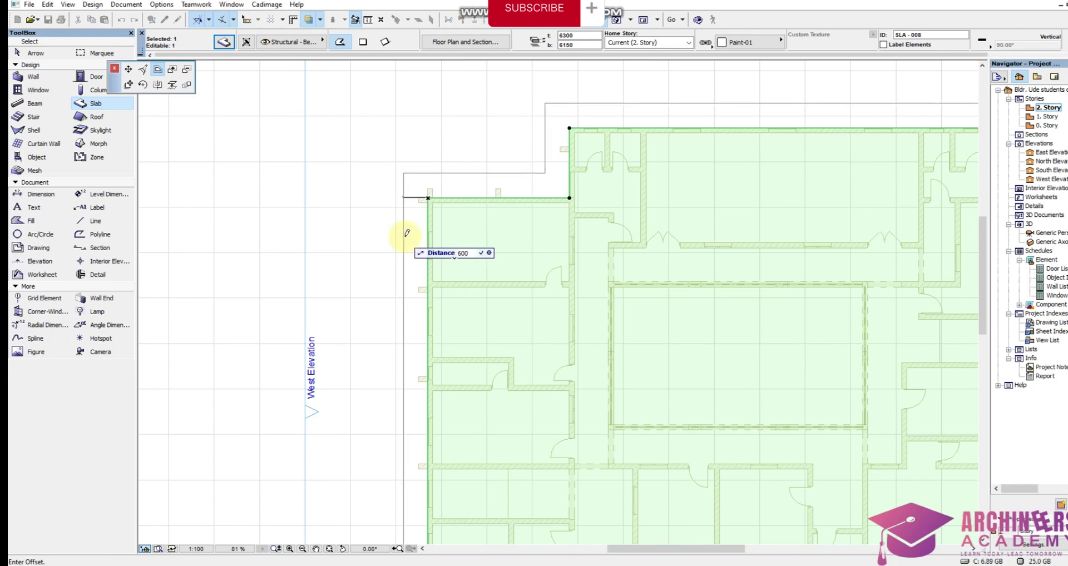
{"action": "key", "text": "Return"}
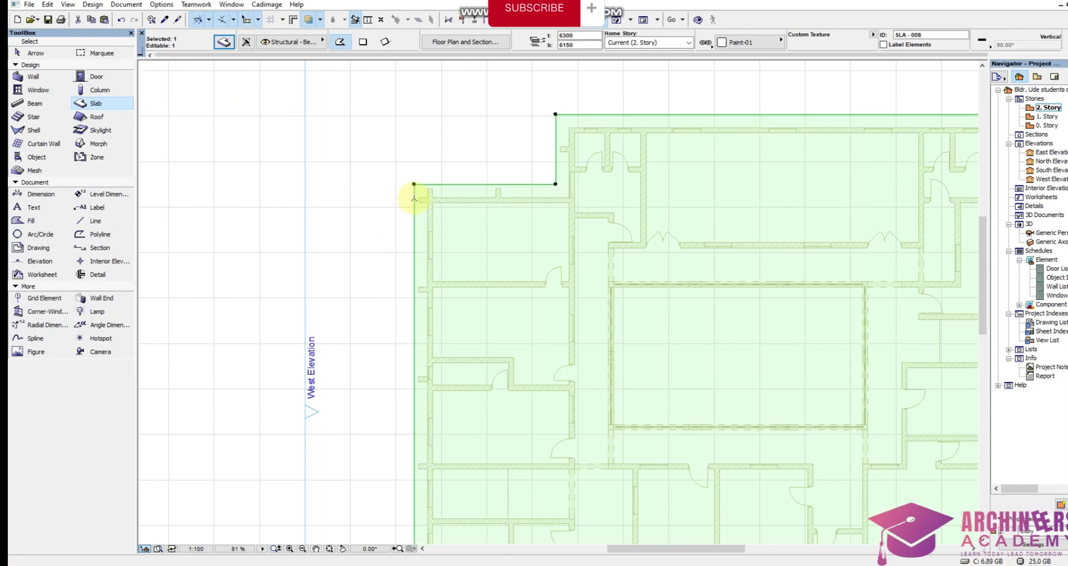
Examine the roof slab's overhang beyond the east corner wall in the South Elevation
{"action": "scroll", "coordinate": [415, 197], "scroll_direction": "down", "scroll_amount": 5}
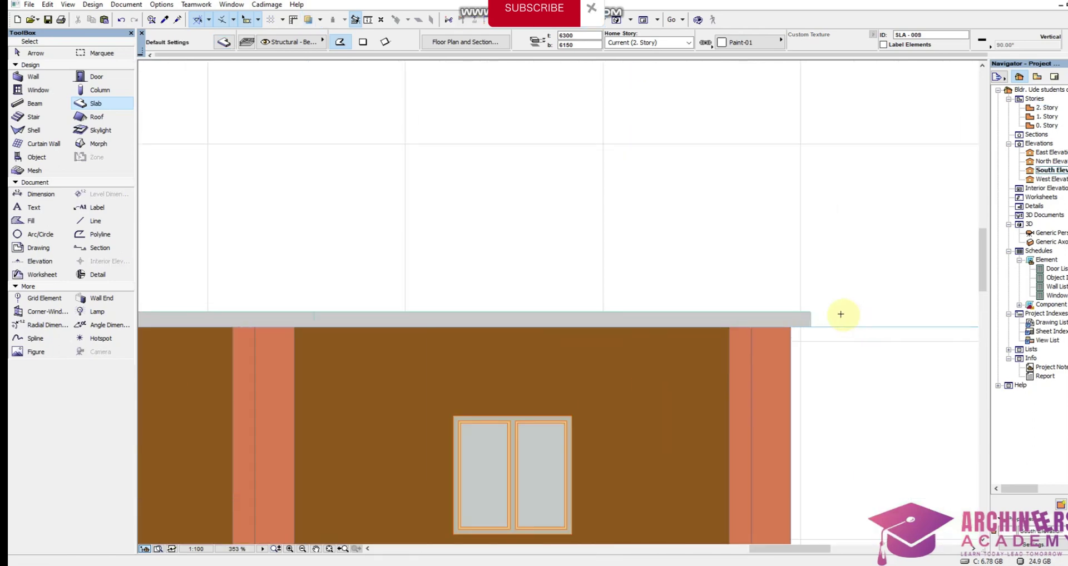
{"action": "left_click", "coordinate": [812, 316], "text": "shift"}
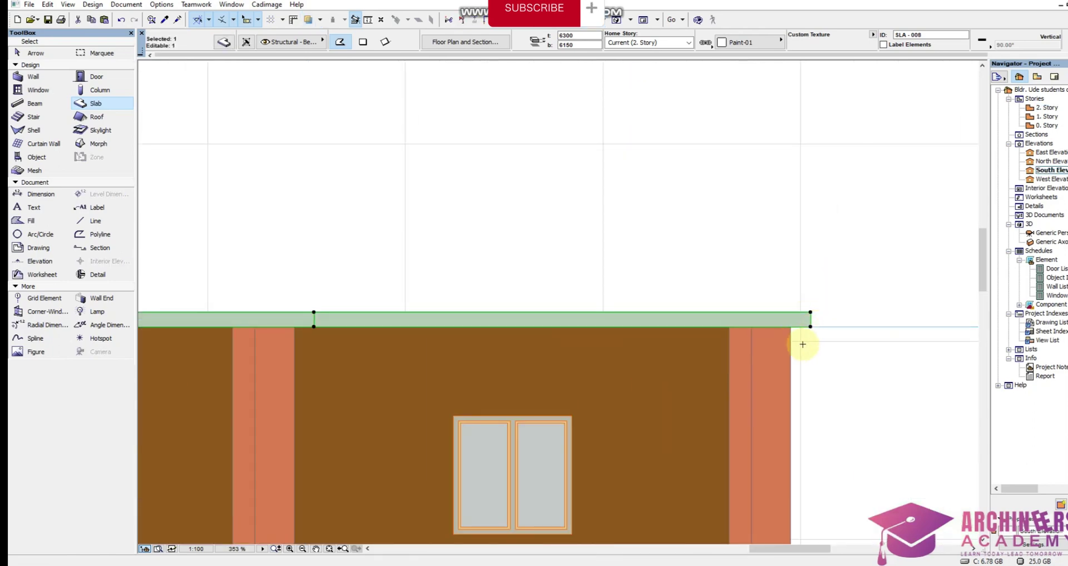
{"action": "left_click", "coordinate": [805, 344]}
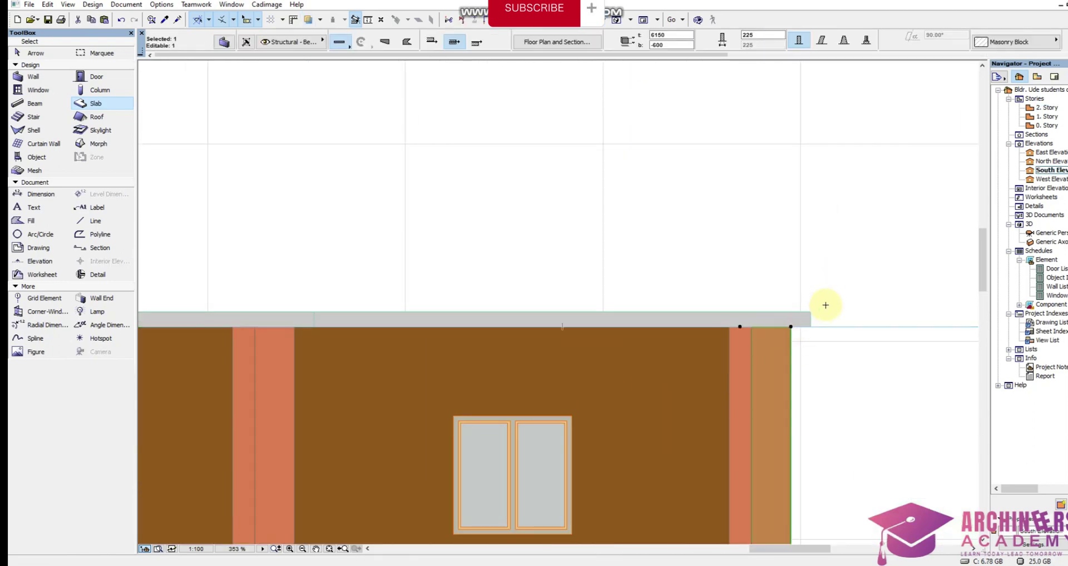
{"action": "left_click", "coordinate": [809, 315]}
Show all elements in 3D and inspect the roof slab over the building from above
{"action": "right_click", "coordinate": [826, 262]}
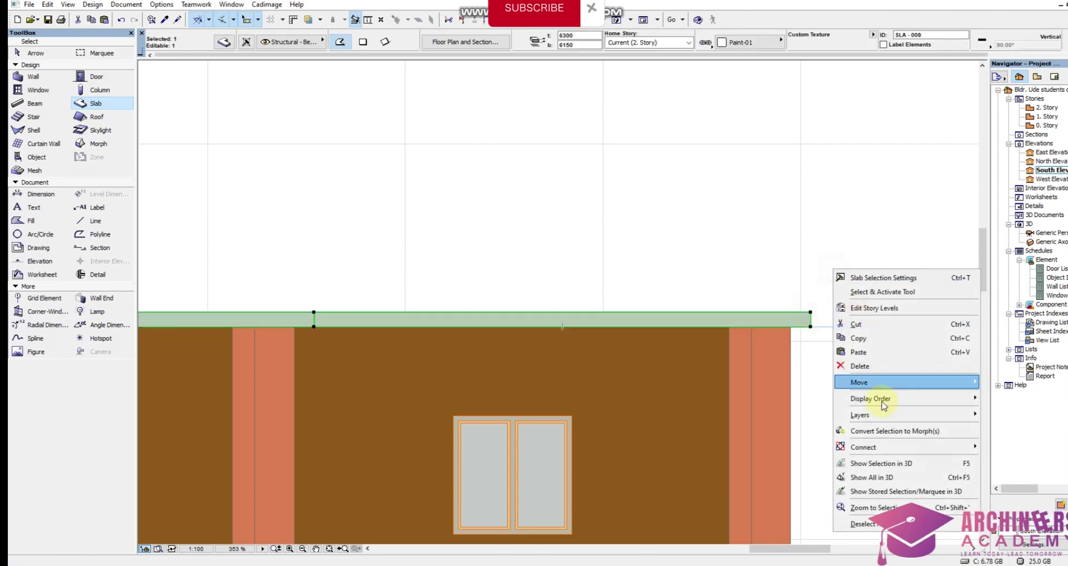
{"action": "left_click", "coordinate": [878, 473]}
{"action": "scroll", "coordinate": [683, 301], "scroll_direction": "down", "scroll_amount": 5}
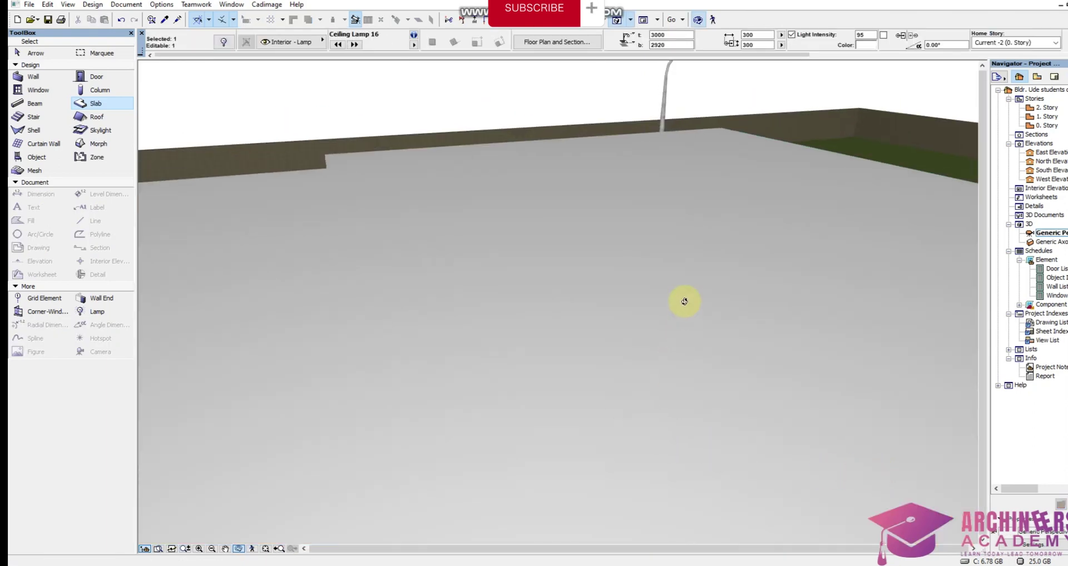
{"action": "middle_click_drag", "start_coordinate": [664, 274], "coordinate": [680, 335], "text": "shift"}
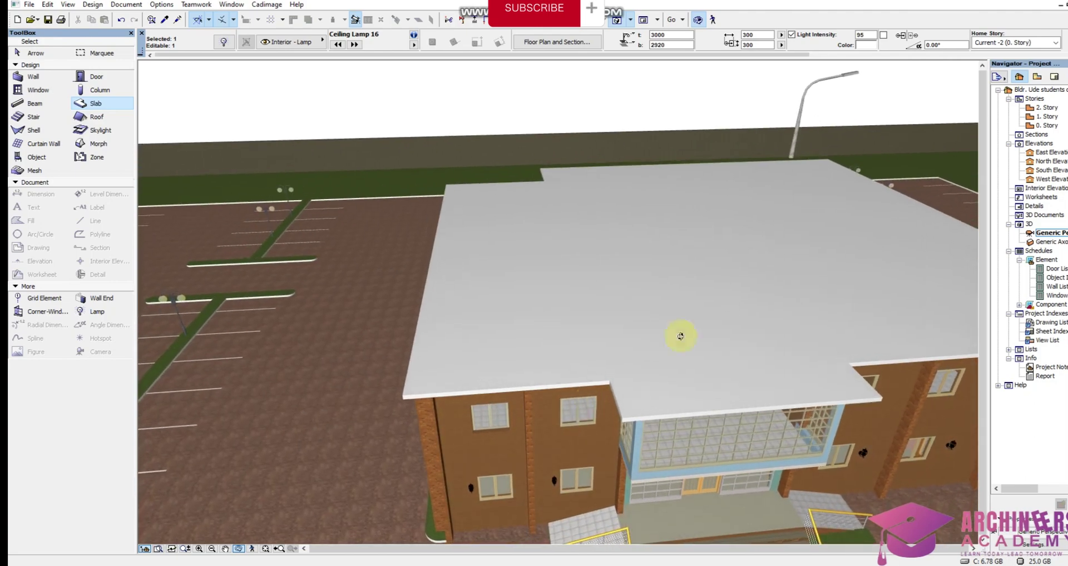
Return to the 2. Story plan and select the roof slab
{"action": "double_click", "coordinate": [1052, 108]}
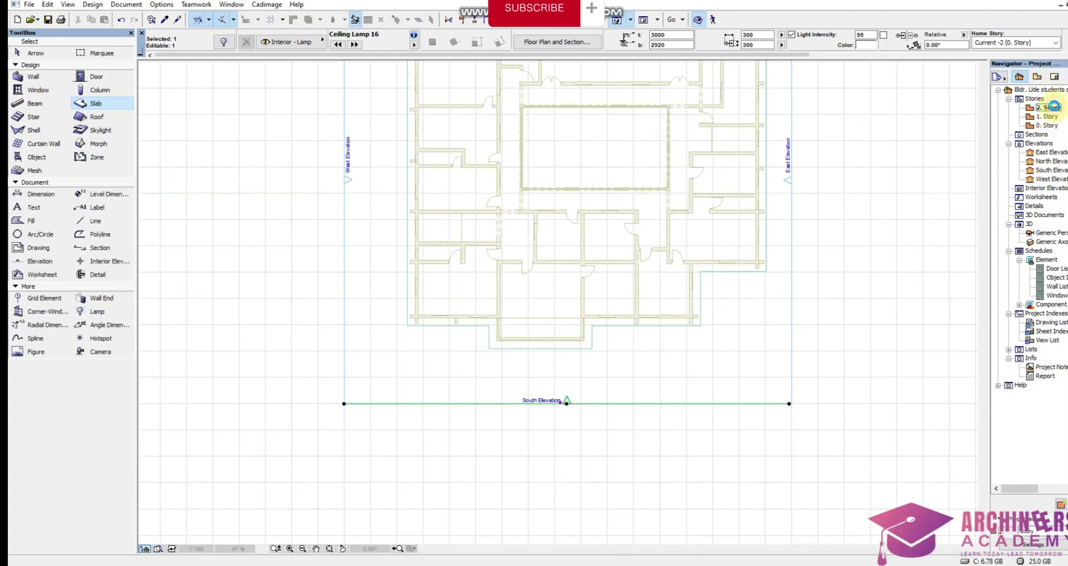
{"action": "left_click", "coordinate": [701, 338]}
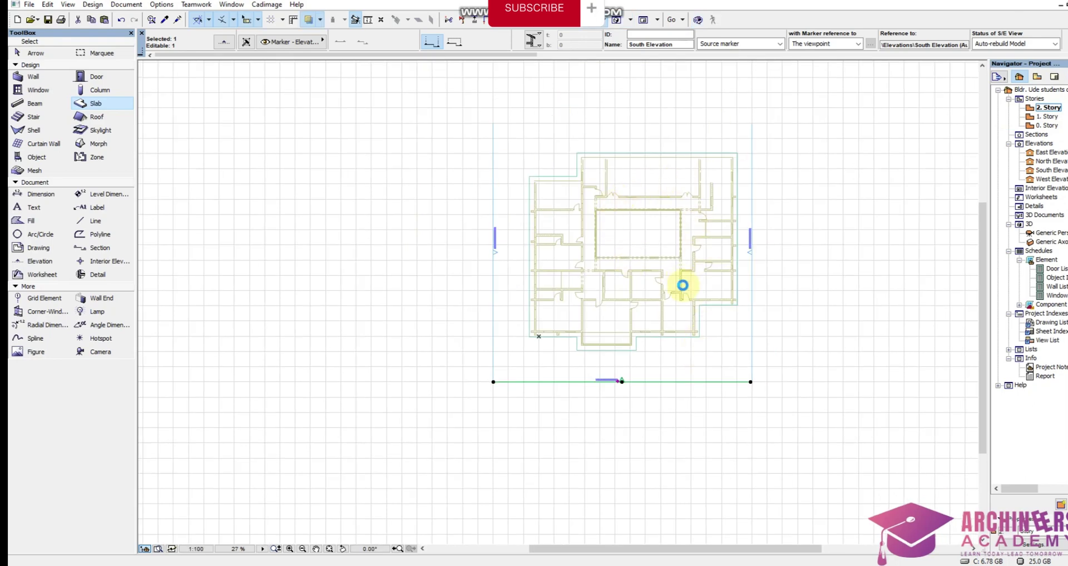
{"action": "key", "text": "Escape"}
{"action": "left_click", "coordinate": [700, 336], "text": "shift"}
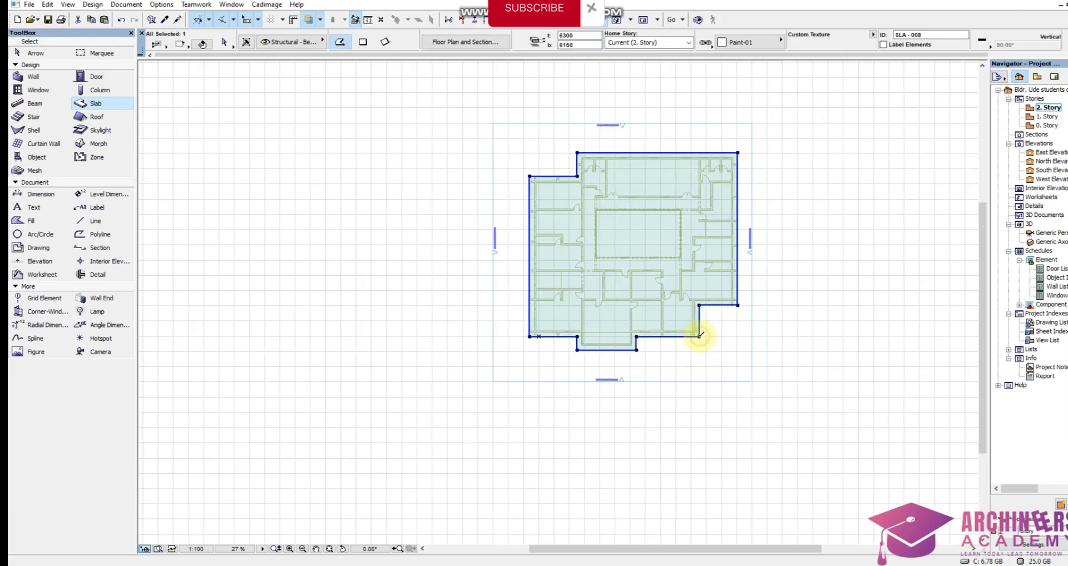
{"action": "left_click", "coordinate": [700, 336]}
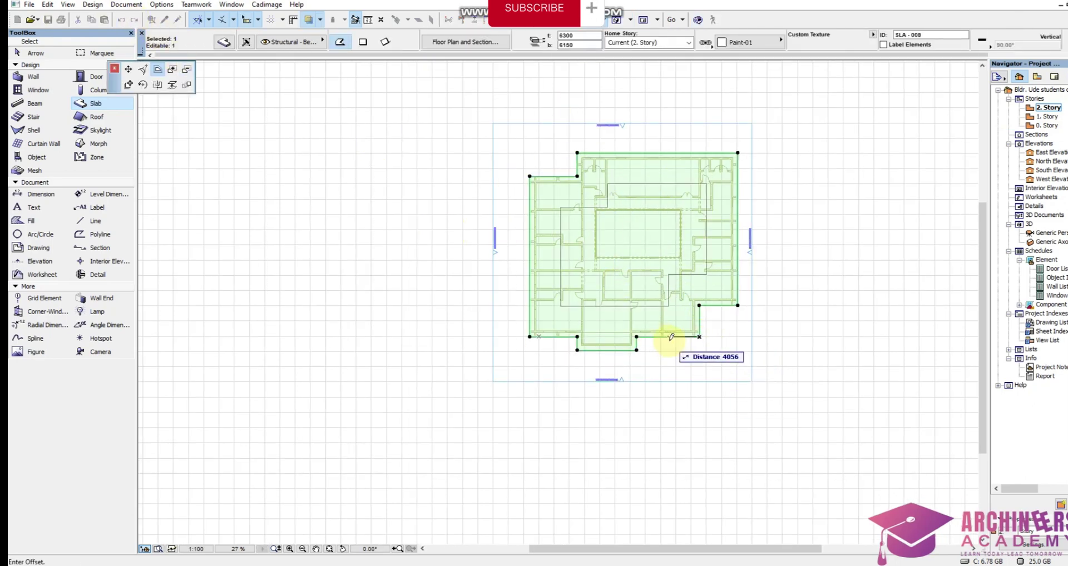
{"action": "left_click", "coordinate": [710, 339]}
{"action": "scroll", "coordinate": [576, 158], "scroll_direction": "up", "scroll_amount": 5}
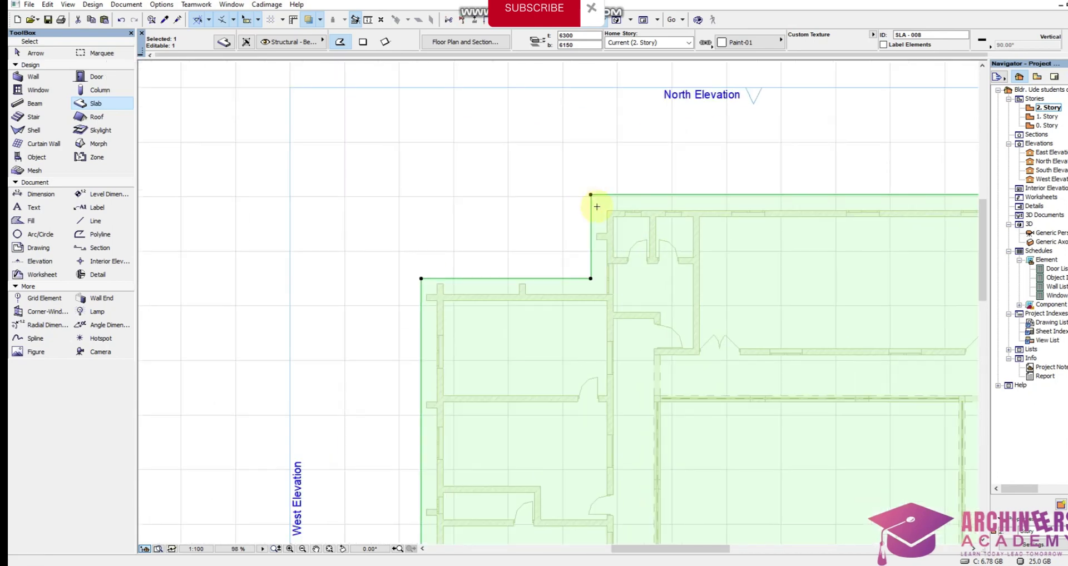
{"action": "left_click", "coordinate": [591, 193]}
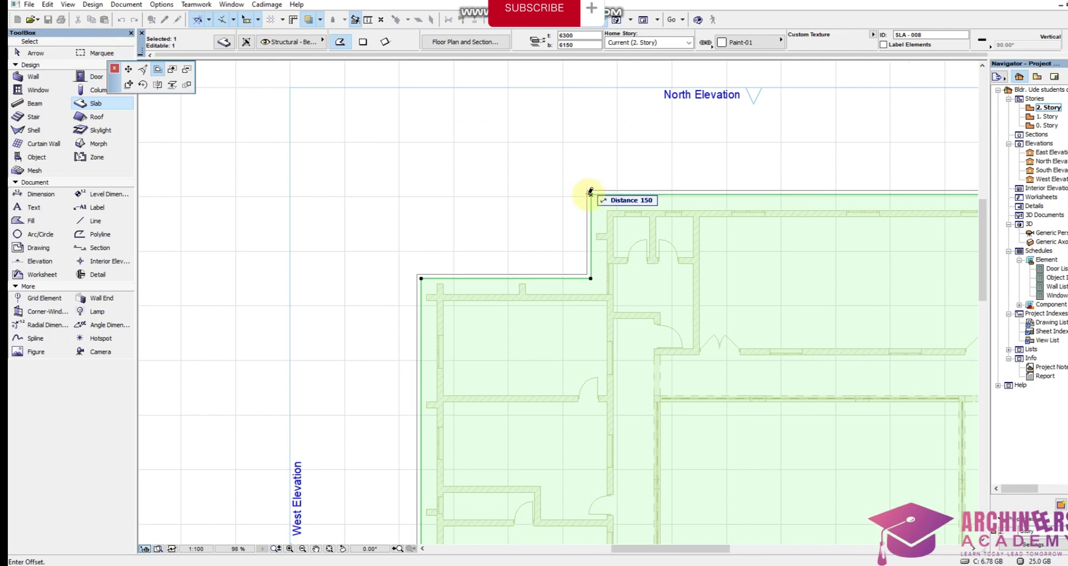
{"action": "left_click", "coordinate": [590, 194]}
{"action": "left_click", "coordinate": [539, 279]}
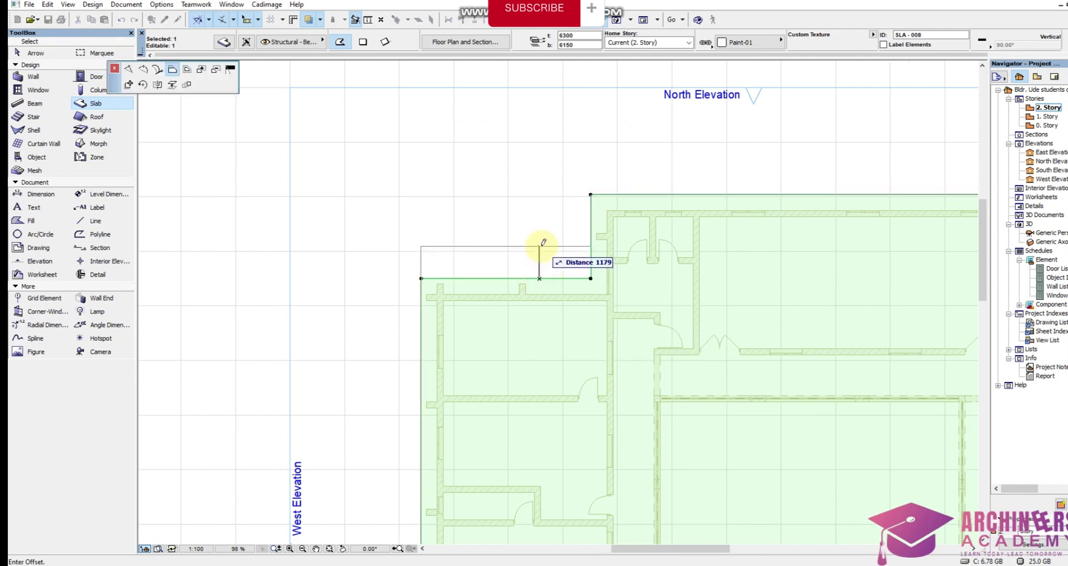
{"action": "left_click", "coordinate": [538, 279]}
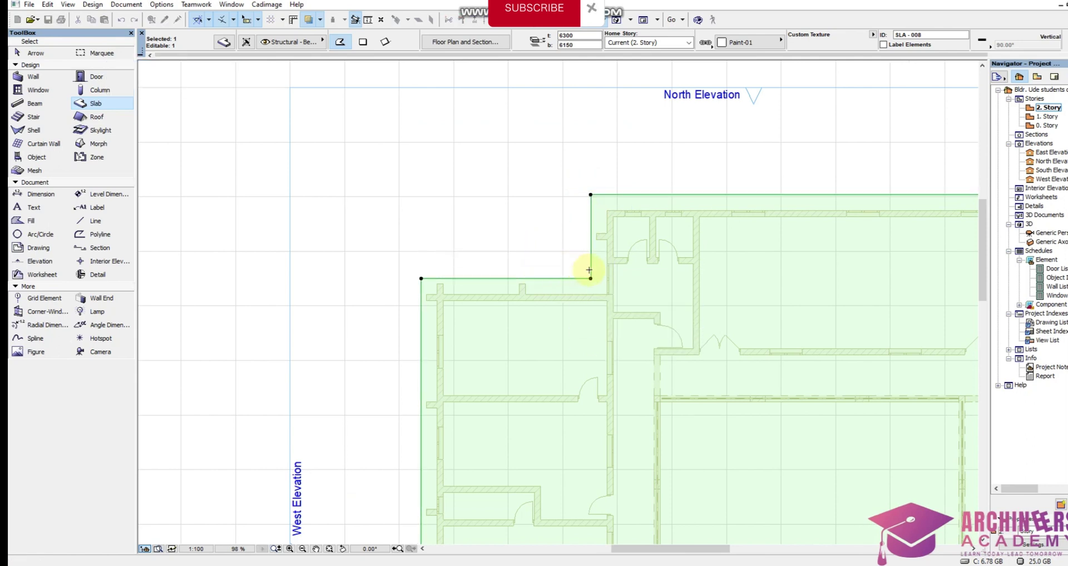
Subtract a rectangular opening from the roof slab over the courtyard, between opposite inner corners of the courtyard walls
{"action": "left_click", "coordinate": [591, 193]}
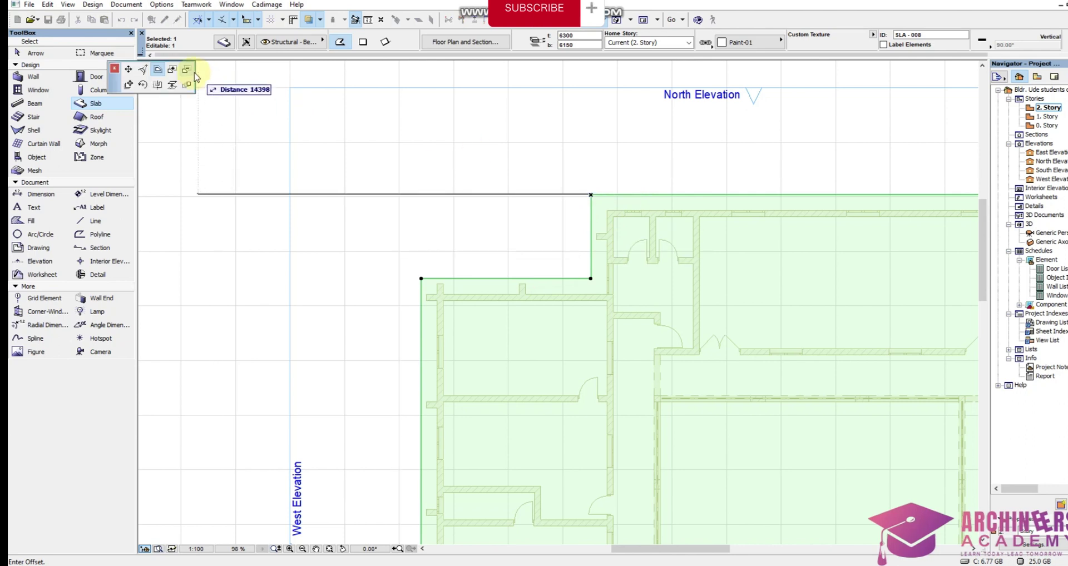
{"action": "left_click", "coordinate": [158, 71]}
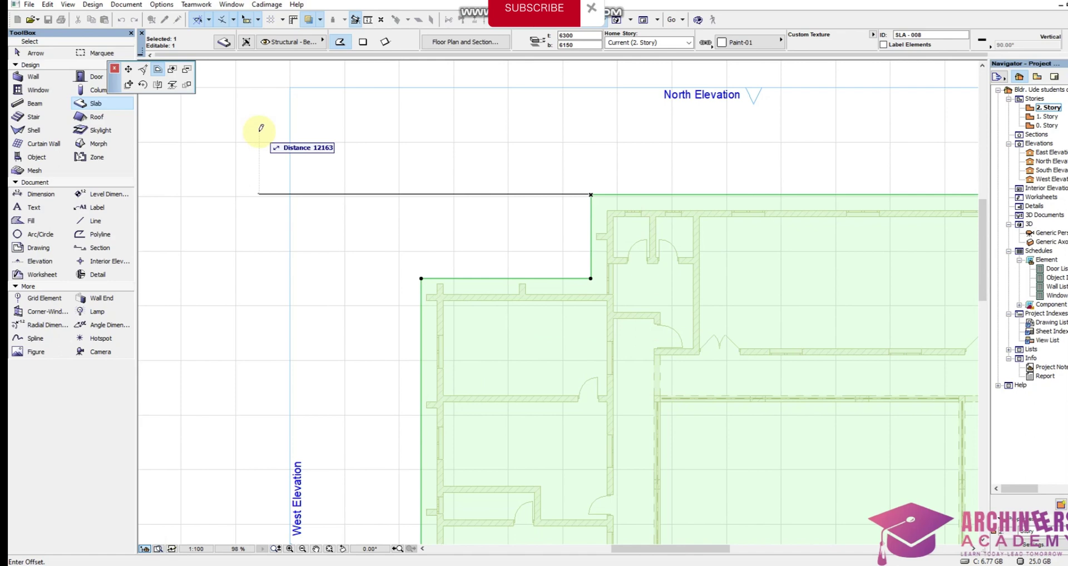
{"action": "left_click", "coordinate": [186, 69]}
{"action": "scroll", "coordinate": [625, 335], "scroll_direction": "down", "scroll_amount": 3}
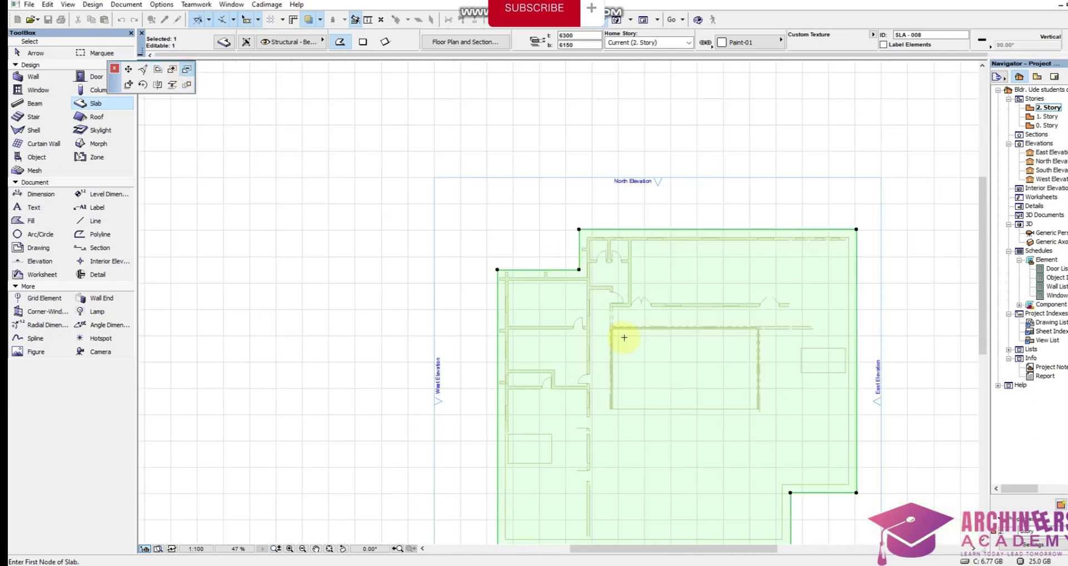
{"action": "scroll", "coordinate": [602, 346], "scroll_direction": "up", "scroll_amount": 4}
{"action": "scroll", "coordinate": [602, 346], "scroll_direction": "up", "scroll_amount": 4}
{"action": "left_click", "coordinate": [598, 293]}
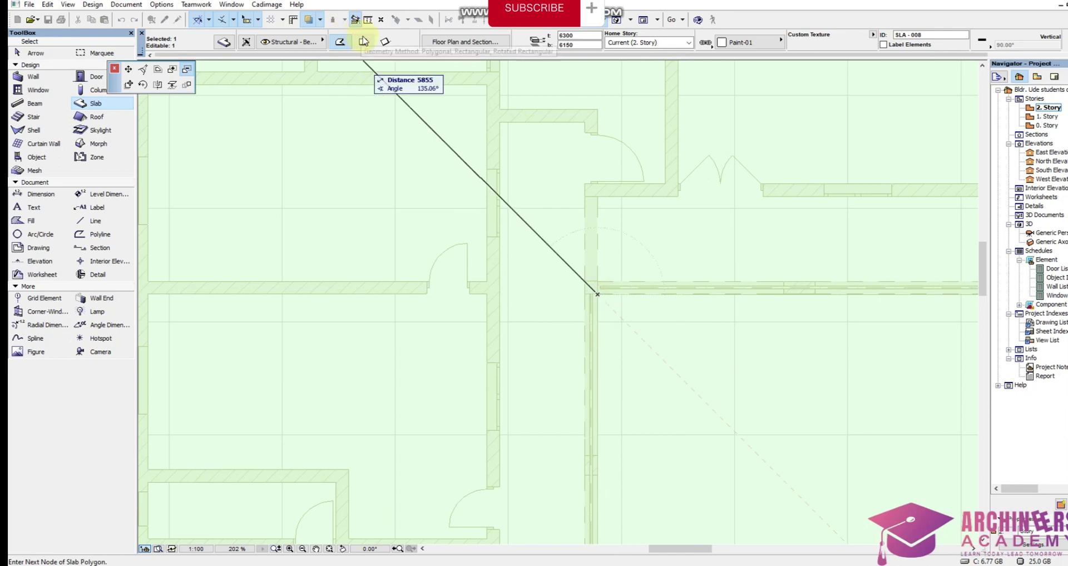
{"action": "left_click", "coordinate": [363, 40]}
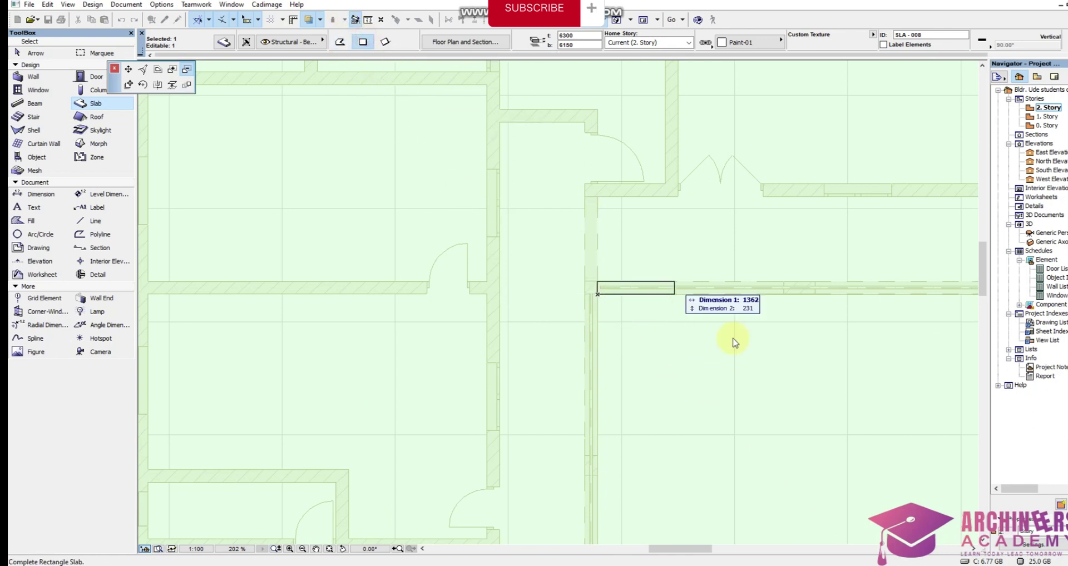
{"action": "scroll", "coordinate": [600, 292], "scroll_direction": "down", "scroll_amount": 5}
{"action": "scroll", "coordinate": [759, 407], "scroll_direction": "up", "scroll_amount": 3}
{"action": "scroll", "coordinate": [868, 421], "scroll_direction": "up", "scroll_amount": 3}
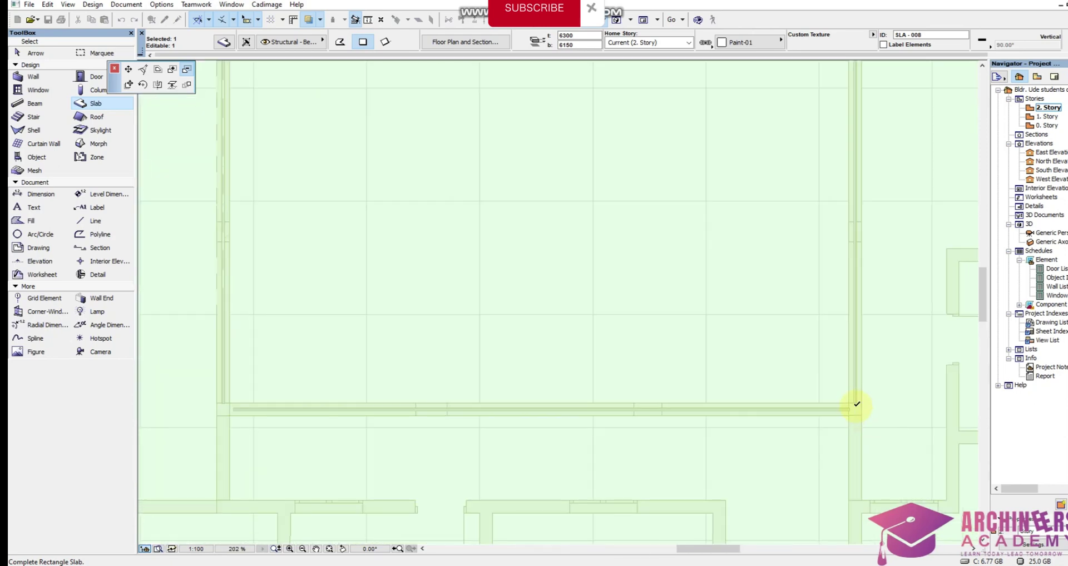
{"action": "left_click", "coordinate": [847, 401]}
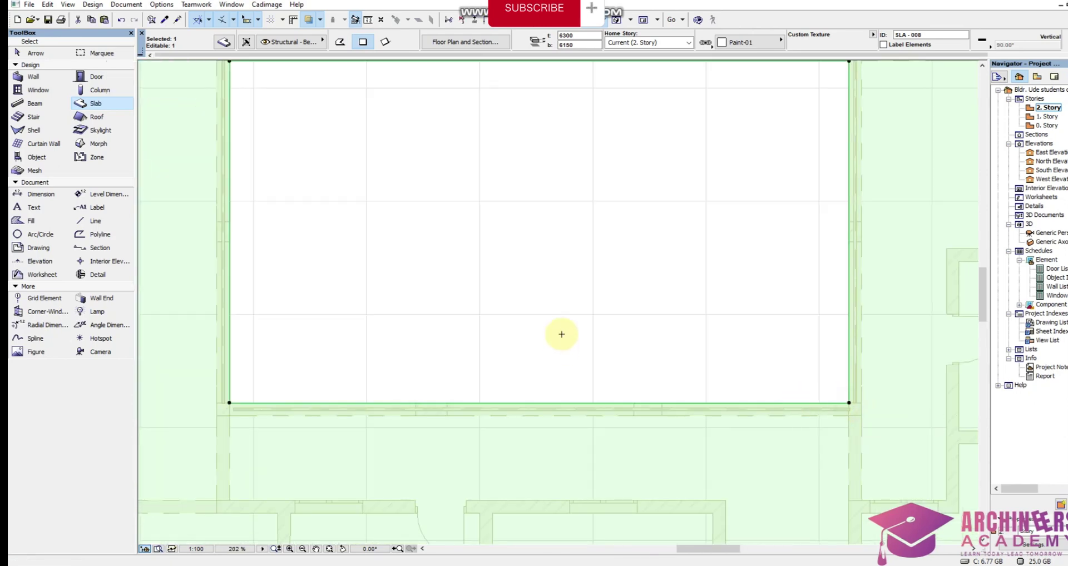
{"action": "scroll", "coordinate": [560, 320], "scroll_direction": "down", "scroll_amount": 6}
{"action": "key", "text": "Escape"}
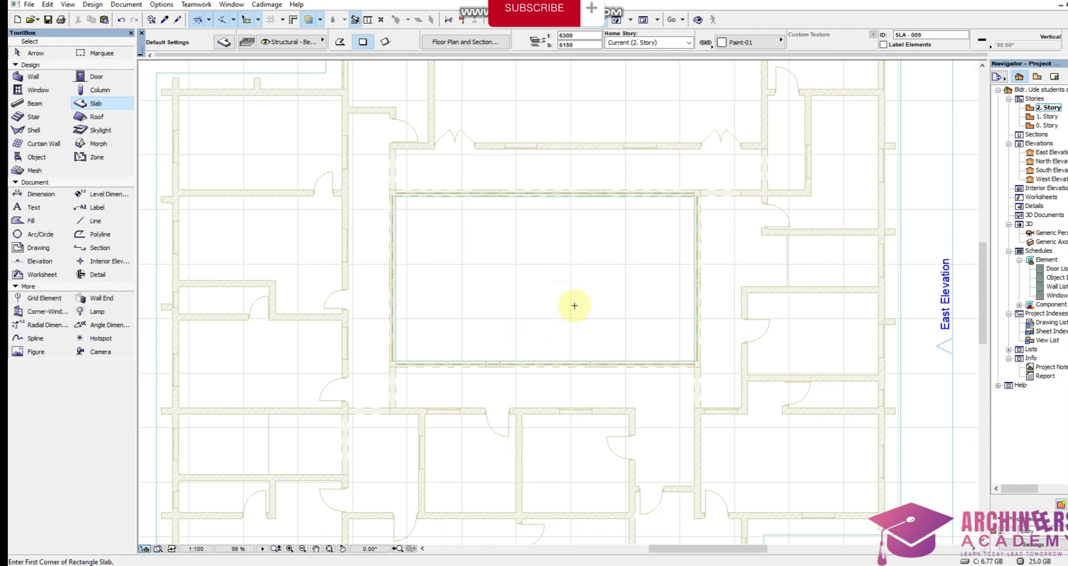
Enlarge the roof slab's courtyard opening by subtracting a rectangle between opposite outer corners of the courtyard walls
{"action": "scroll", "coordinate": [373, 214], "scroll_direction": "up", "scroll_amount": 7}
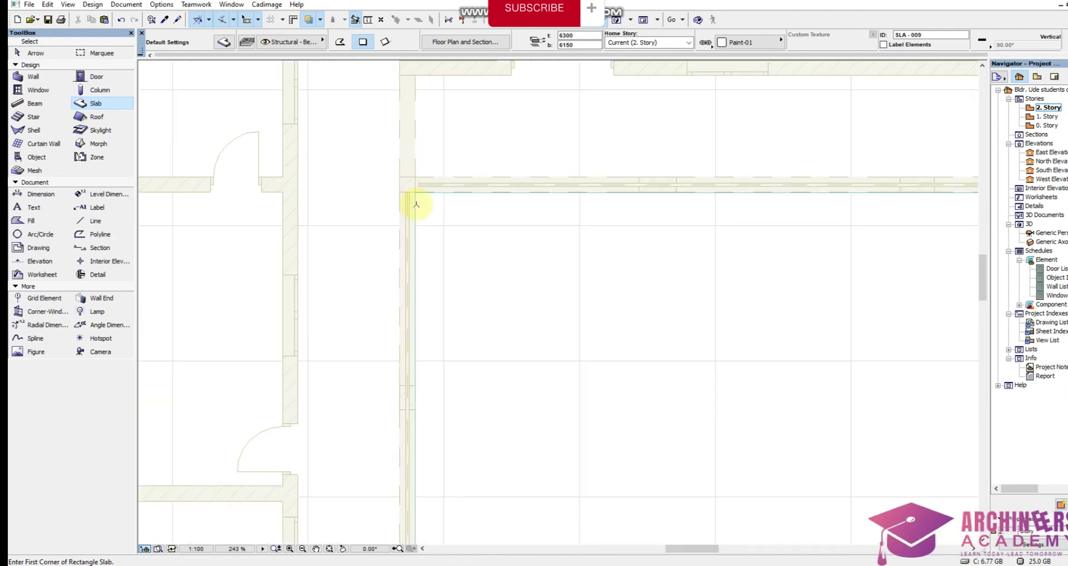
{"action": "left_click", "coordinate": [416, 205], "text": "shift"}
{"action": "left_click", "coordinate": [416, 206], "text": "shift"}
{"action": "left_click", "coordinate": [415, 206], "text": "shift"}
{"action": "left_click", "coordinate": [415, 206]}
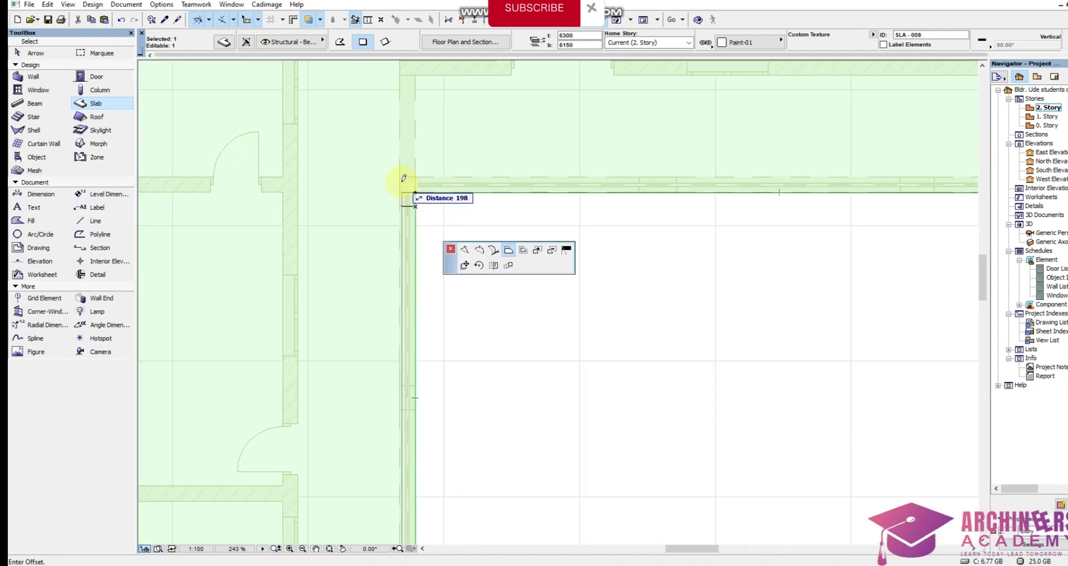
{"action": "left_click", "coordinate": [215, 69]}
{"action": "left_click", "coordinate": [403, 183]}
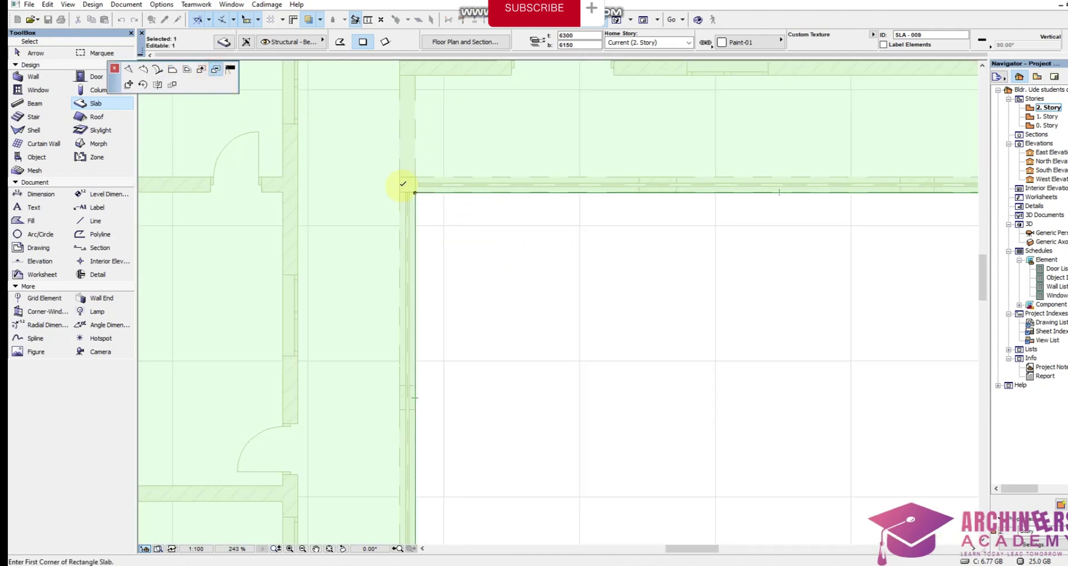
{"action": "left_click", "coordinate": [402, 176]}
{"action": "scroll", "coordinate": [499, 210], "scroll_direction": "down", "scroll_amount": 8}
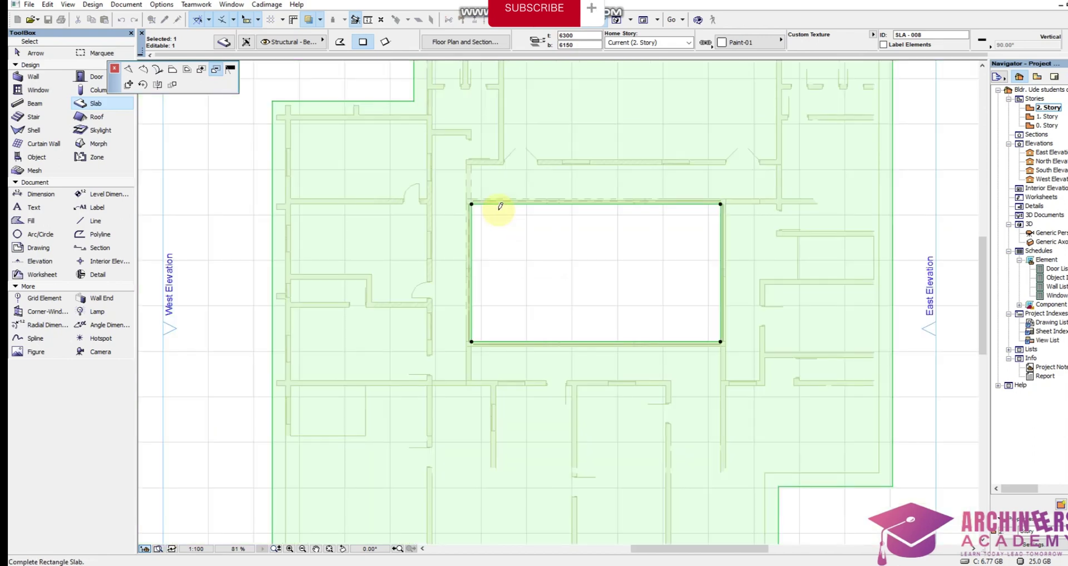
{"action": "scroll", "coordinate": [695, 345], "scroll_direction": "up", "scroll_amount": 4}
{"action": "scroll", "coordinate": [723, 338], "scroll_direction": "up", "scroll_amount": 3}
{"action": "left_click", "coordinate": [755, 347]}
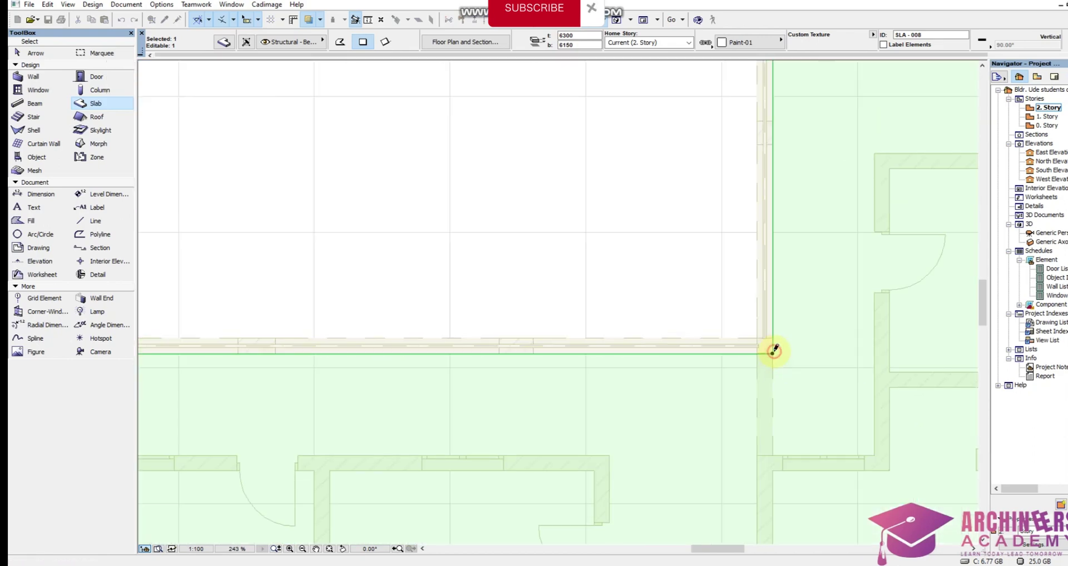
{"action": "scroll", "coordinate": [740, 316], "scroll_direction": "down", "scroll_amount": 5}
{"action": "scroll", "coordinate": [708, 245], "scroll_direction": "up", "scroll_amount": 4}
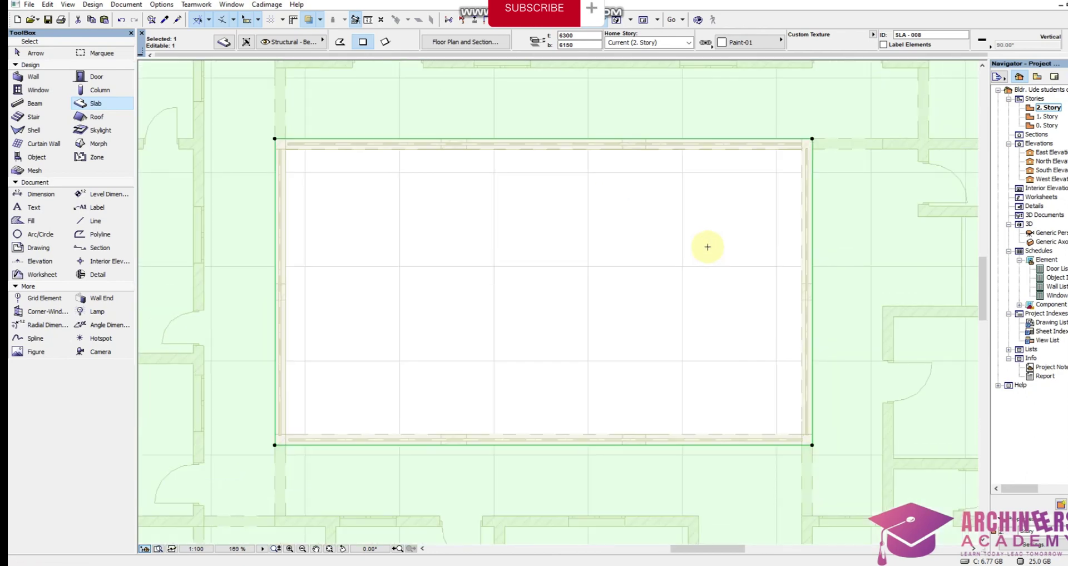
{"action": "scroll", "coordinate": [657, 268], "scroll_direction": "down", "scroll_amount": 3}
{"action": "key", "text": "Escape"}
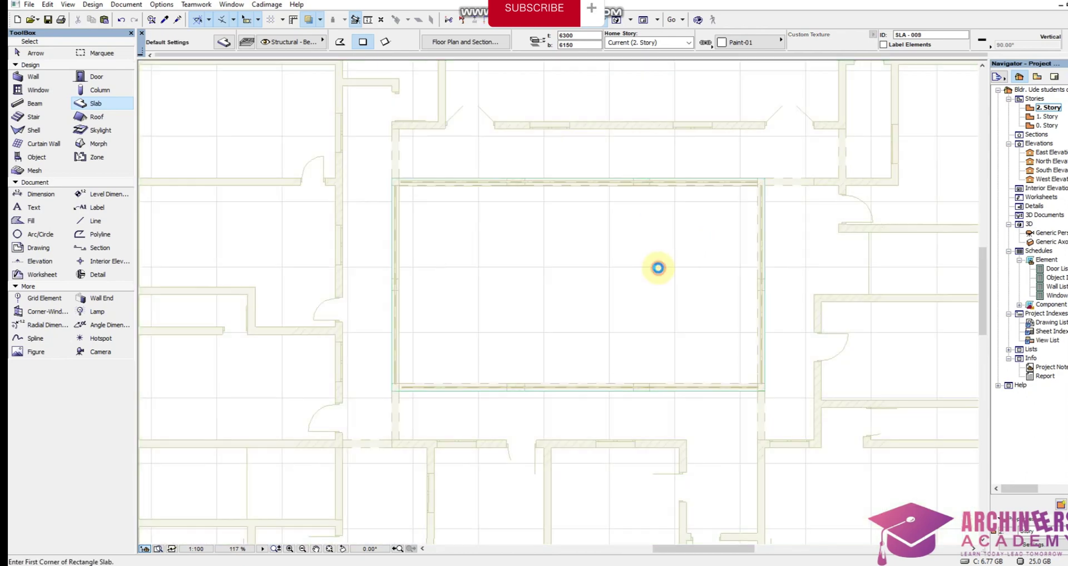
Show the building in 3D and inspect the roof slab's courtyard opening from above and from the front
{"action": "right_click", "coordinate": [657, 269]}
{"action": "left_click", "coordinate": [719, 431]}
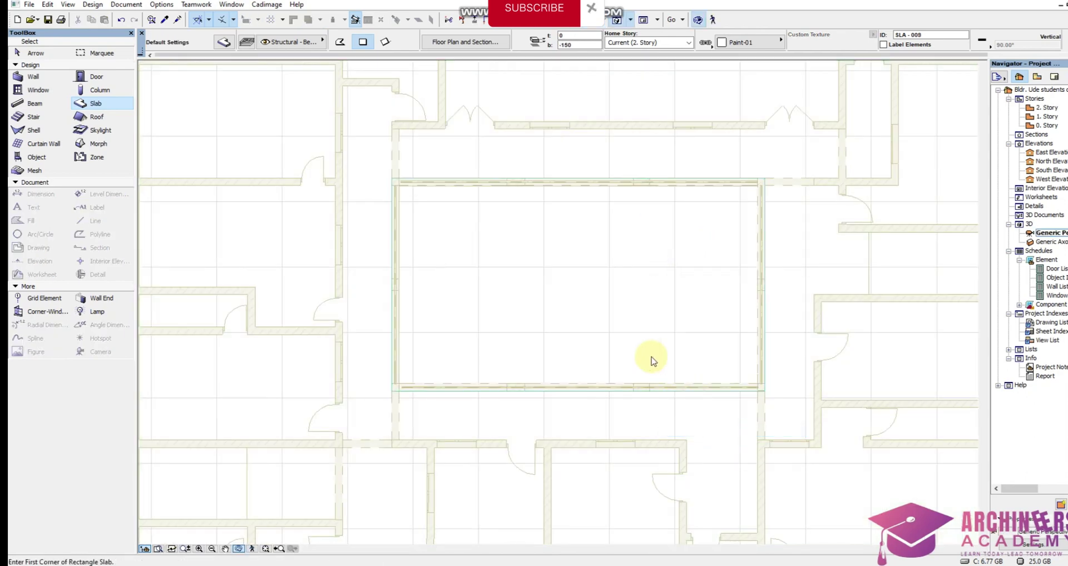
{"action": "scroll", "coordinate": [710, 203], "scroll_direction": "down", "scroll_amount": 3}
{"action": "scroll", "coordinate": [707, 241], "scroll_direction": "up", "scroll_amount": 6}
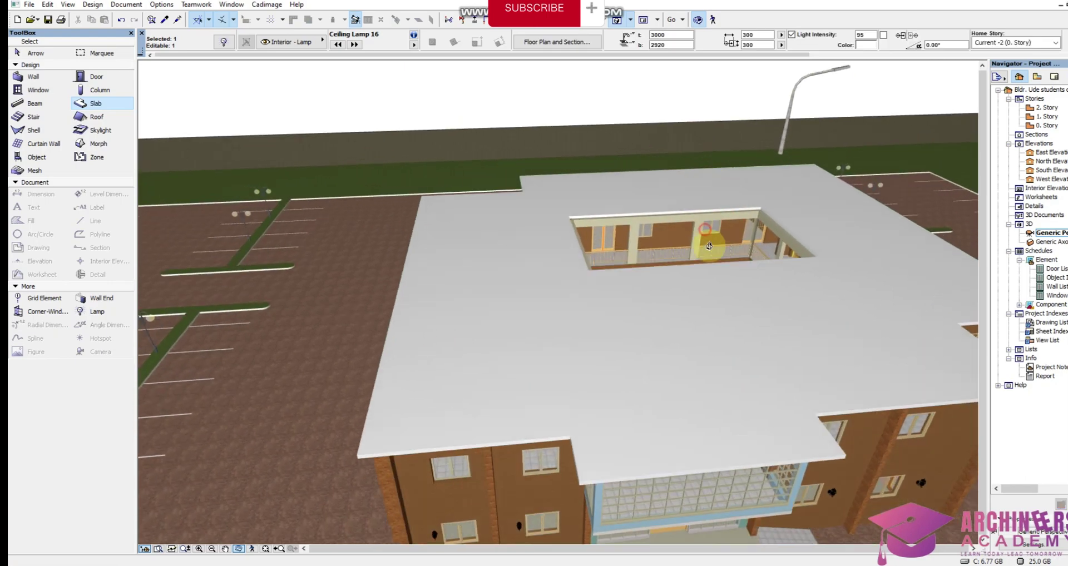
{"action": "left_click_drag", "start_coordinate": [740, 270], "coordinate": [723, 178]}
{"action": "left_click_drag", "start_coordinate": [594, 443], "coordinate": [596, 374]}
{"action": "left_click_drag", "start_coordinate": [616, 423], "coordinate": [848, 197]}
{"action": "mouse_move", "coordinate": [501, 335]}
{"action": "left_mouse_down"}
{"action": "mouse_move", "coordinate": [512, 302]}
{"action": "mouse_move", "coordinate": [529, 312]}
{"action": "mouse_move", "coordinate": [426, 343]}
{"action": "left_mouse_up"}
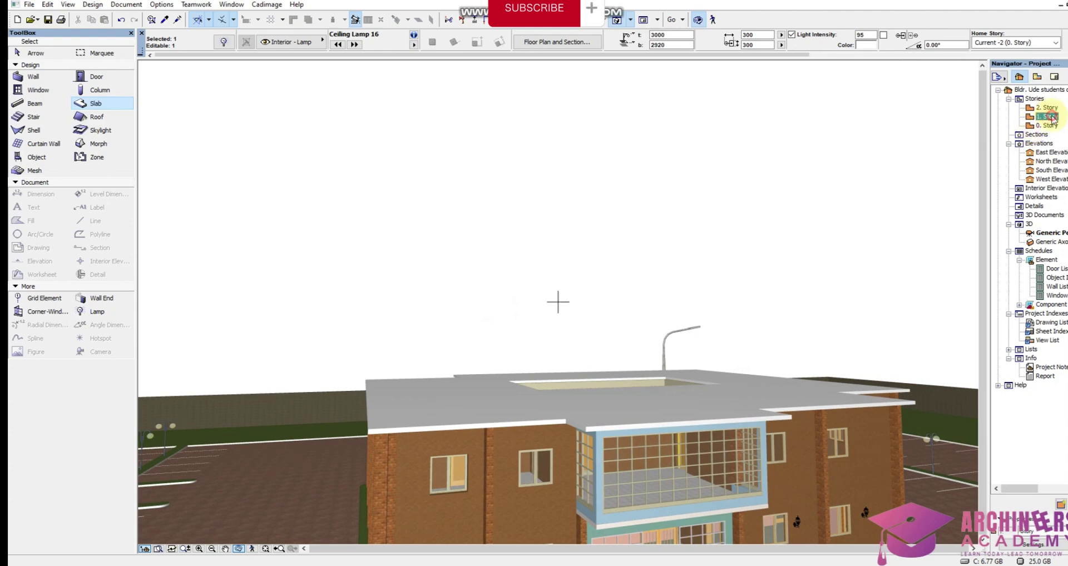
Select the four courtyard walls on the 1. Story plan and set their height to 6000
{"action": "double_click", "coordinate": [1048, 117]}
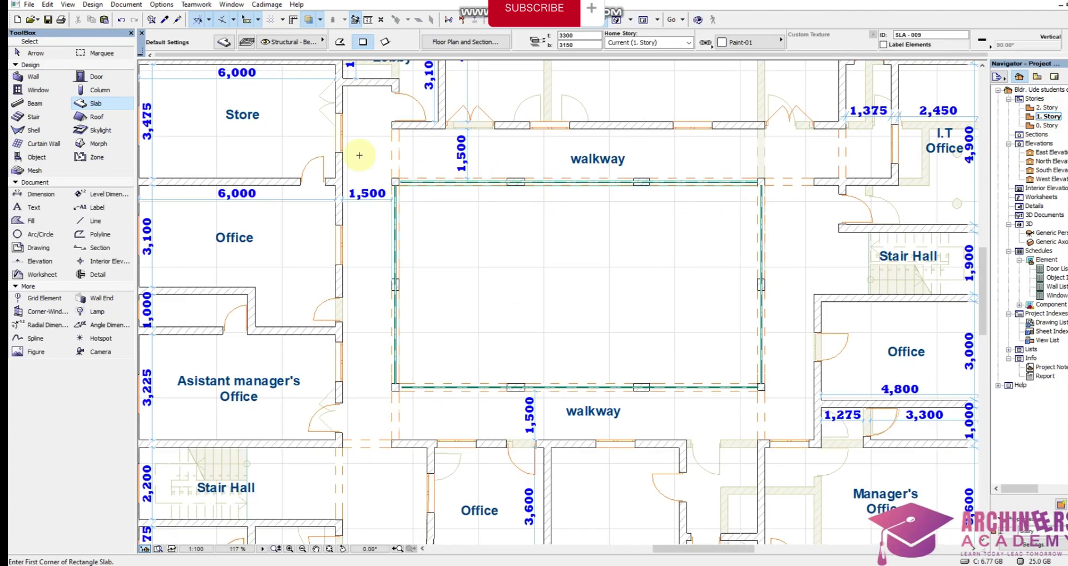
{"action": "left_click", "coordinate": [48, 82]}
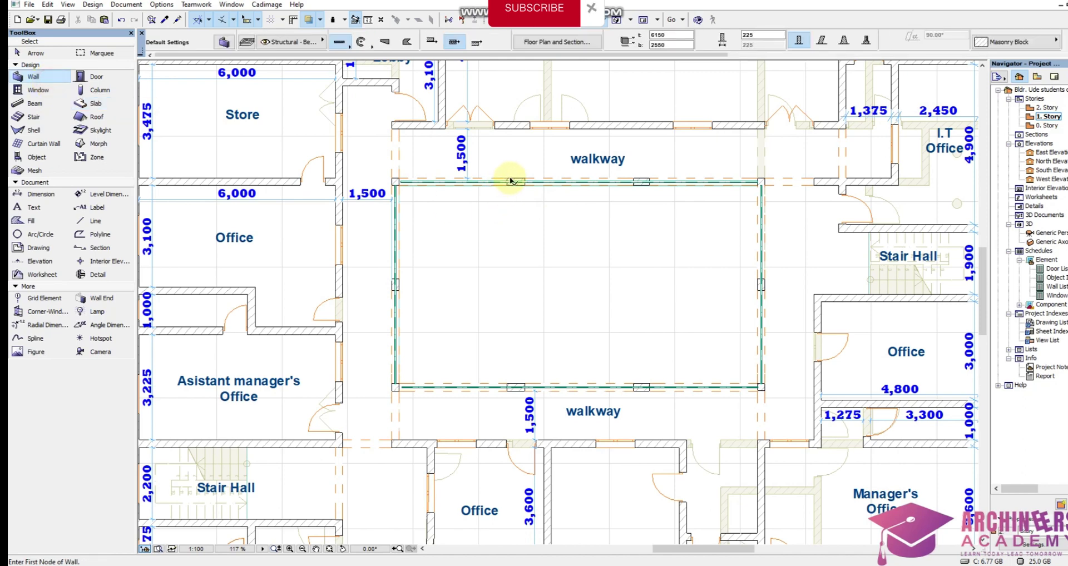
{"action": "left_click", "coordinate": [509, 180], "text": "shift"}
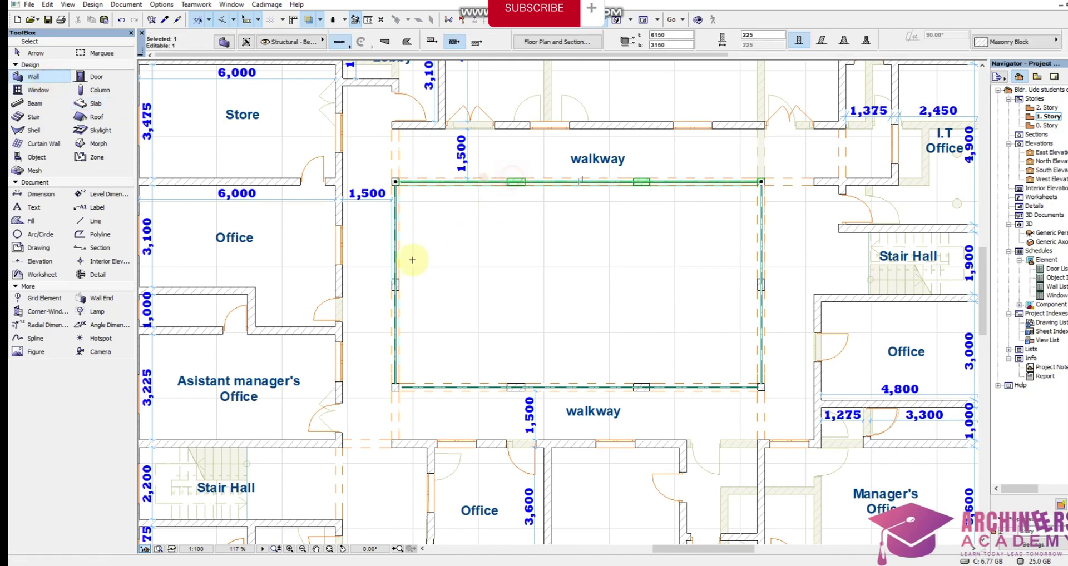
{"action": "left_click", "coordinate": [394, 286], "text": "shift"}
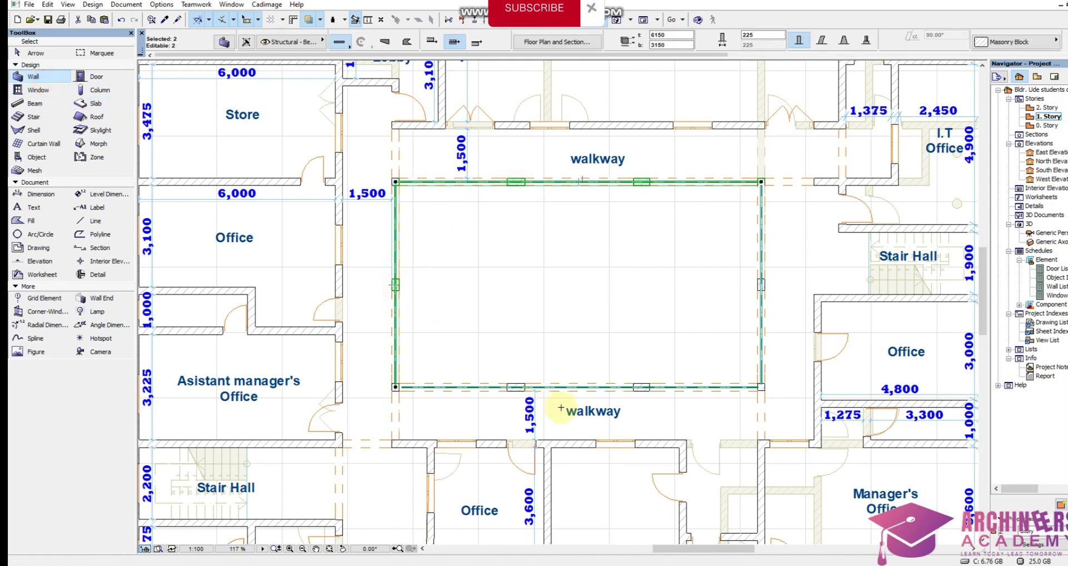
{"action": "left_click", "coordinate": [516, 388], "text": "shift"}
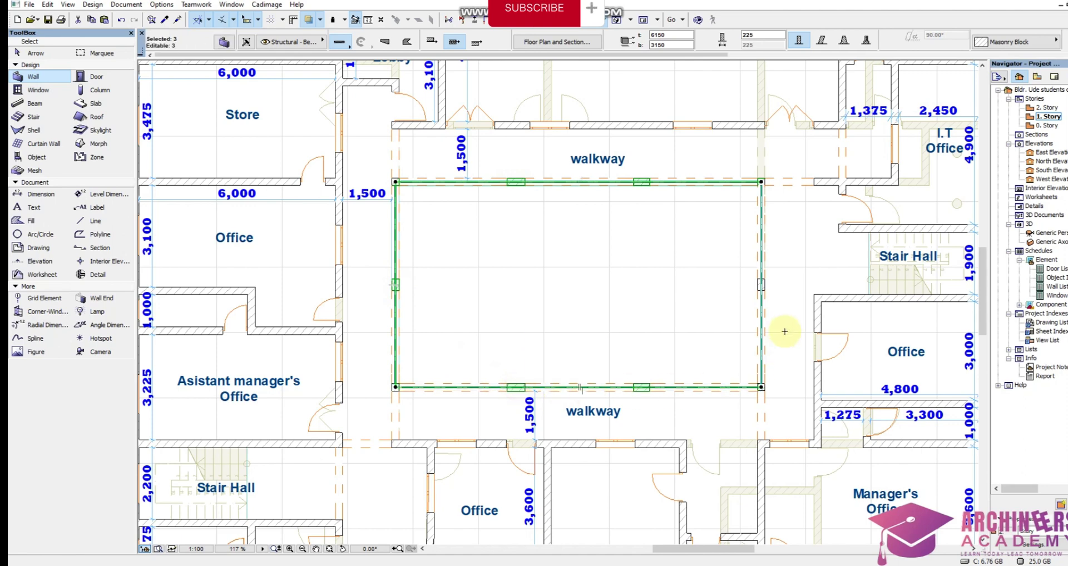
{"action": "left_click", "coordinate": [762, 287], "text": "shift"}
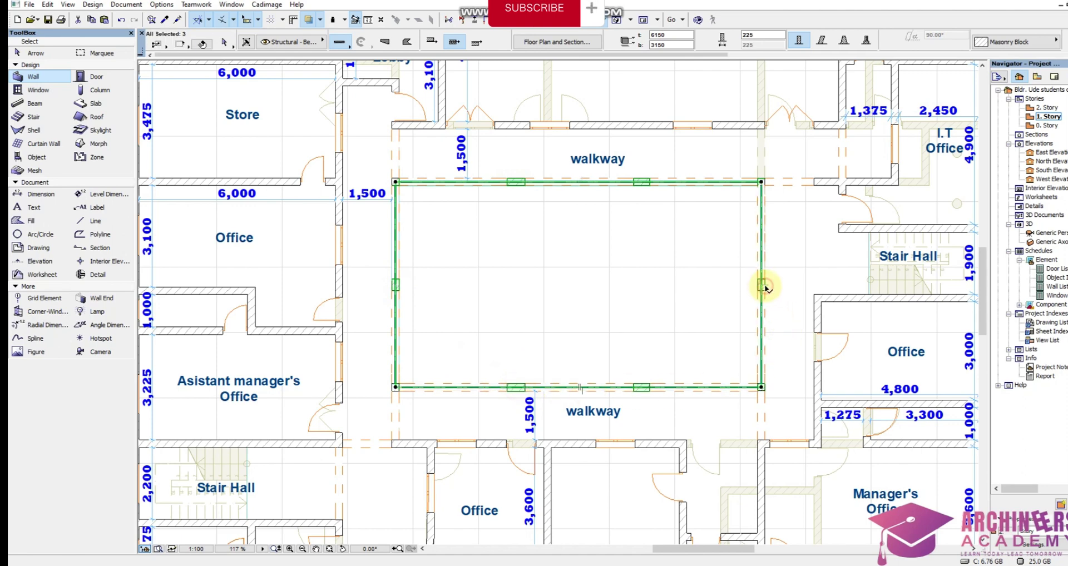
{"action": "left_click", "coordinate": [226, 43]}
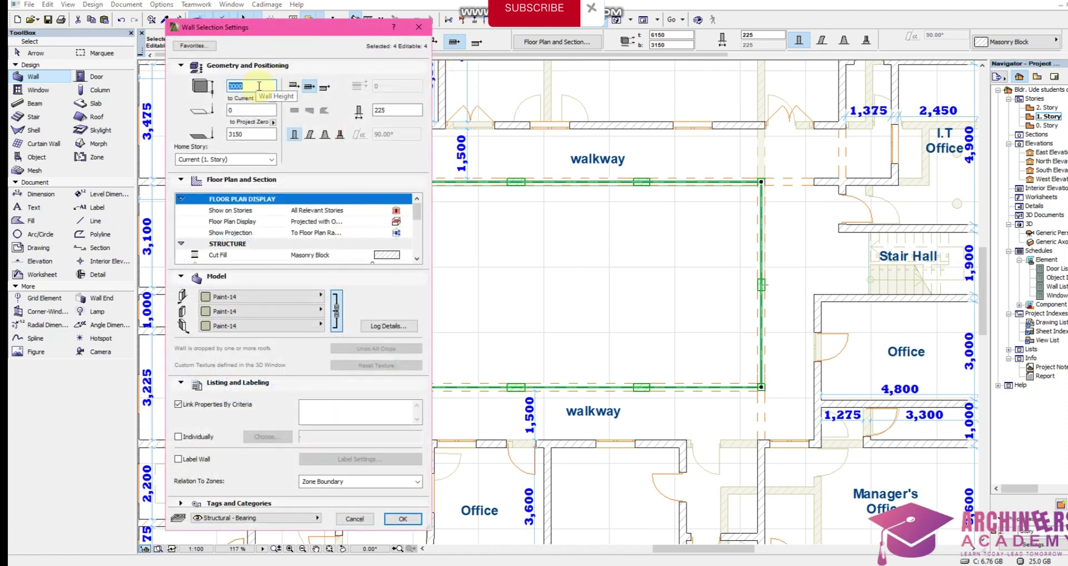
{"action": "left_click", "coordinate": [403, 519]}
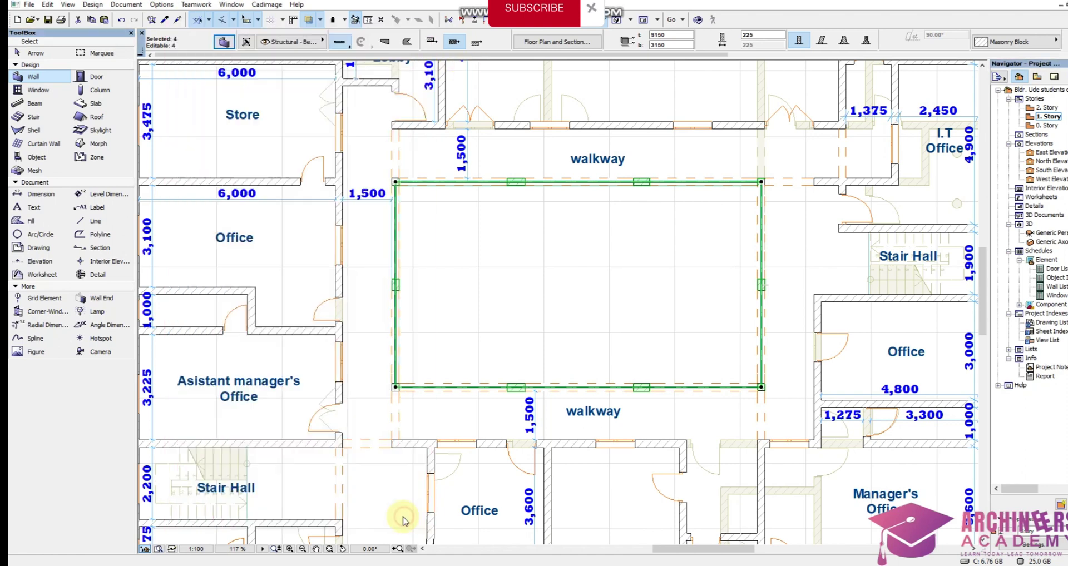
Show the building in 3D and inspect how the courtyard walls rise above the roof slab
{"action": "right_click", "coordinate": [475, 364]}
{"action": "left_click", "coordinate": [512, 299]}
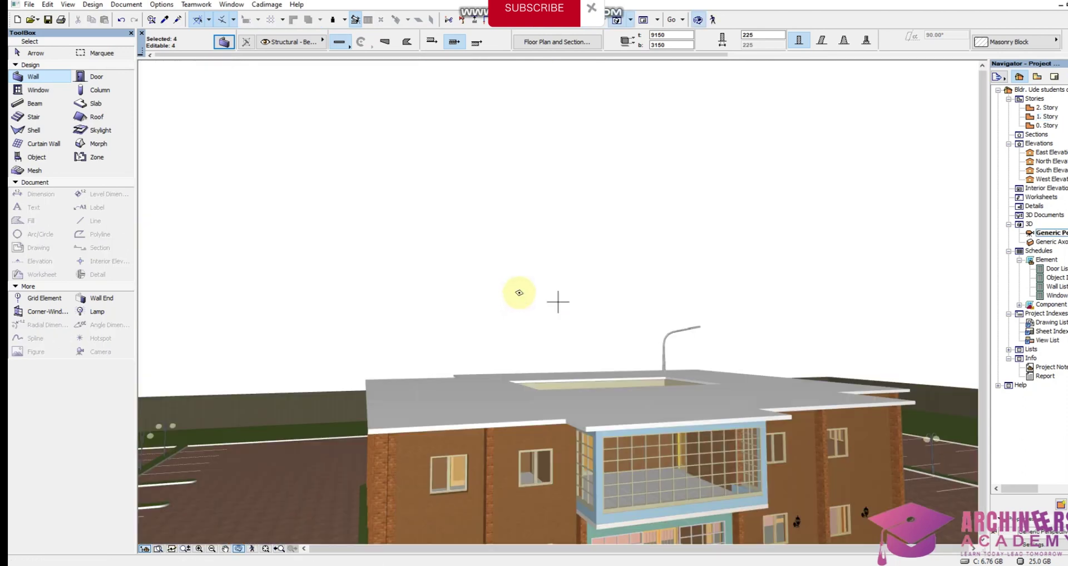
{"action": "left_click_drag", "start_coordinate": [568, 388], "coordinate": [753, 400]}
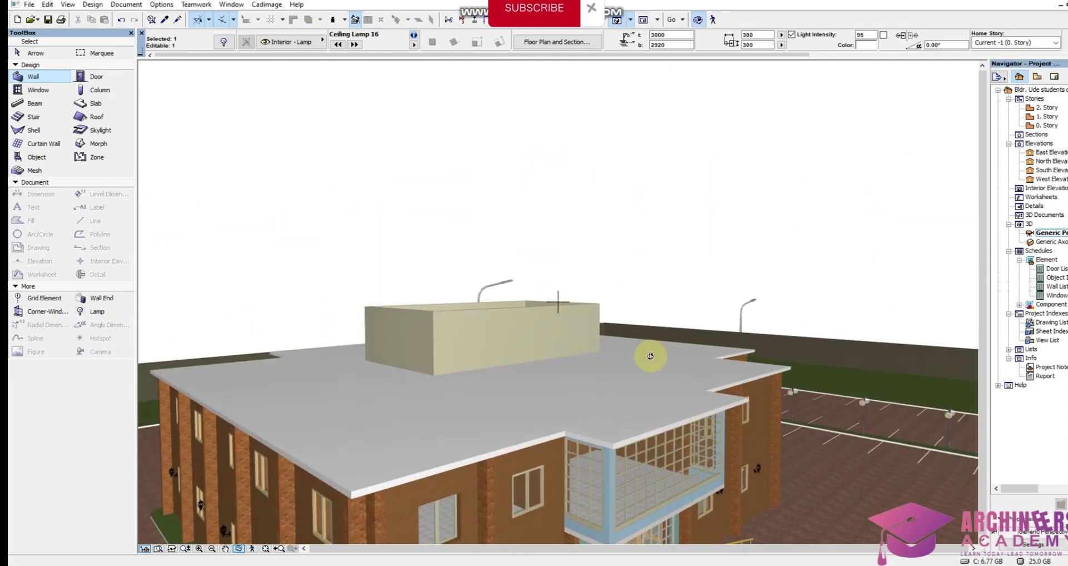
{"action": "scroll", "coordinate": [508, 268], "scroll_direction": "up", "scroll_amount": 3}
{"action": "scroll", "coordinate": [584, 369], "scroll_direction": "down", "scroll_amount": 2}
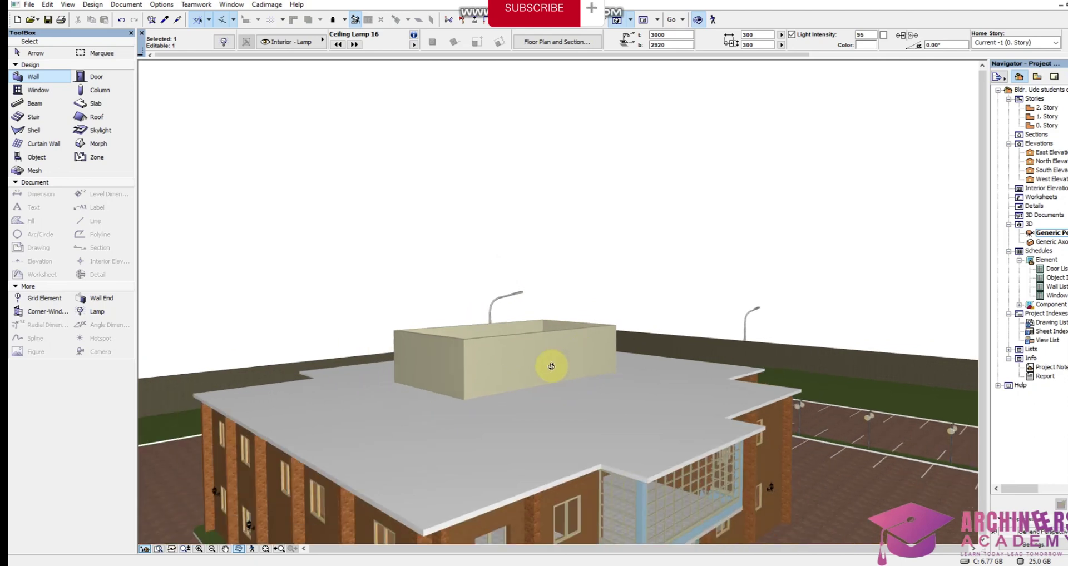
{"action": "left_click_drag", "start_coordinate": [551, 366], "coordinate": [469, 297]}
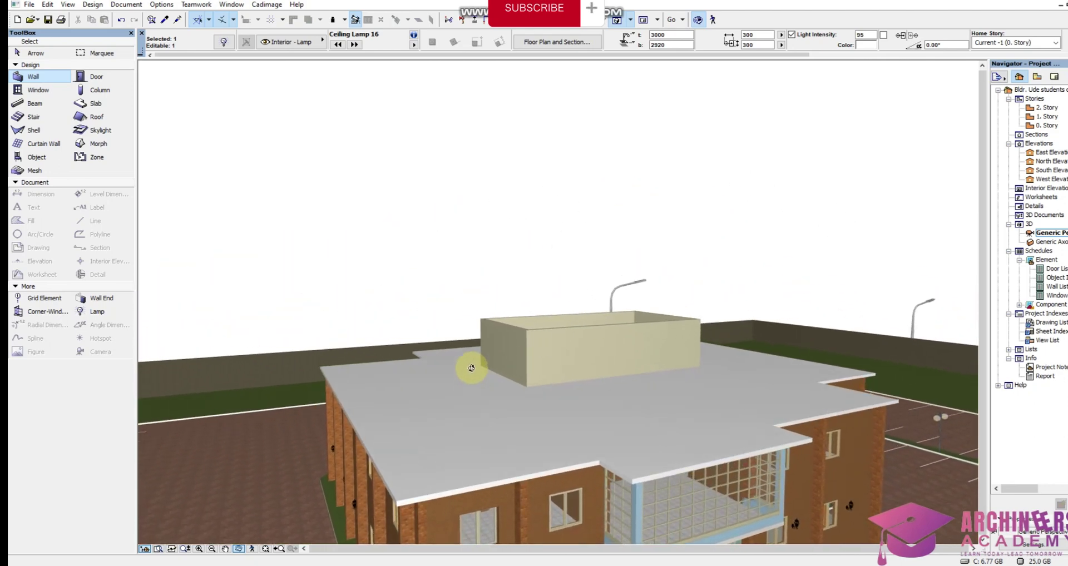
On the 2. Story plan, review and accept the Roof defaults with 15° pitch, 0 eaves offset and an Other Angle edge of 10°
{"action": "double_click", "coordinate": [1049, 109]}
{"action": "scroll", "coordinate": [679, 274], "scroll_direction": "down", "scroll_amount": 5}
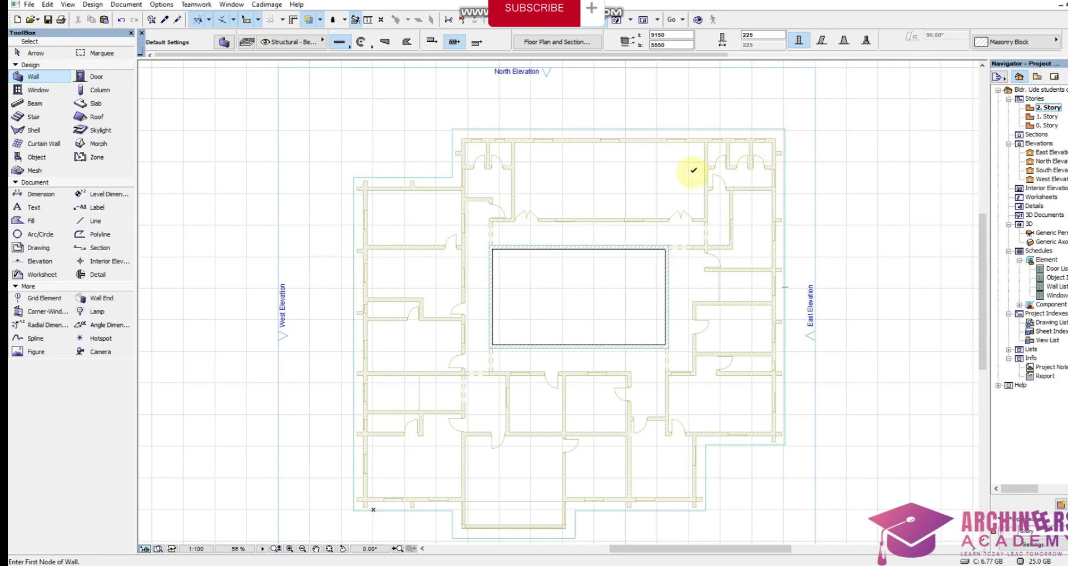
{"action": "left_click", "coordinate": [103, 117]}
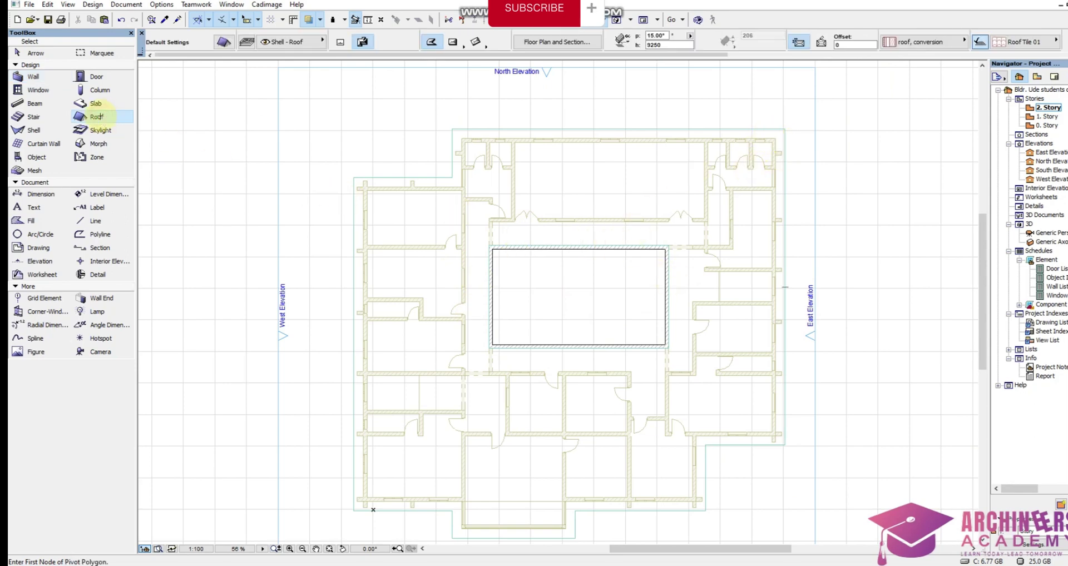
{"action": "double_click", "coordinate": [100, 117]}
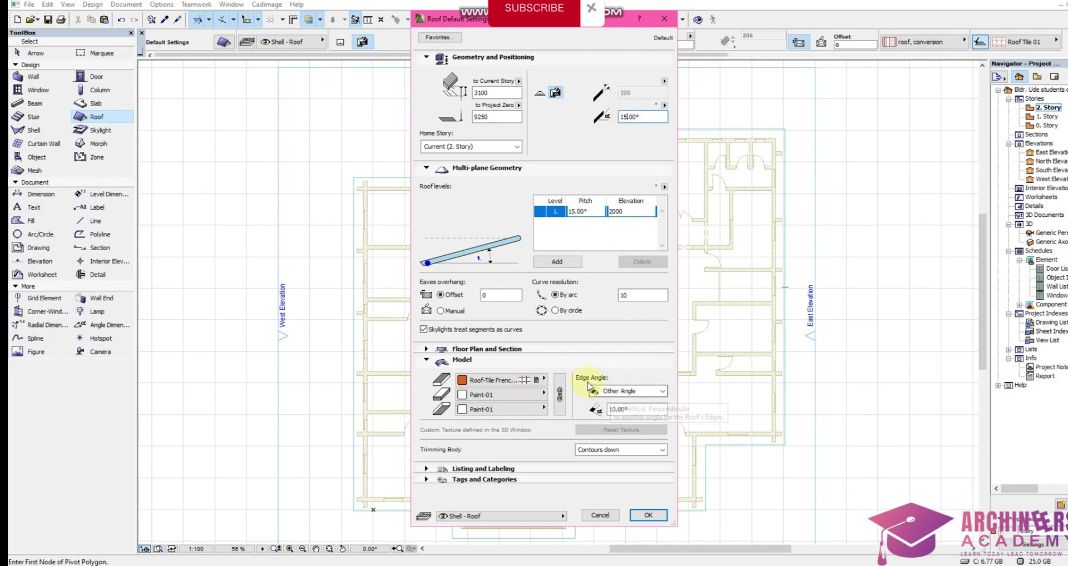
{"action": "left_click", "coordinate": [607, 389]}
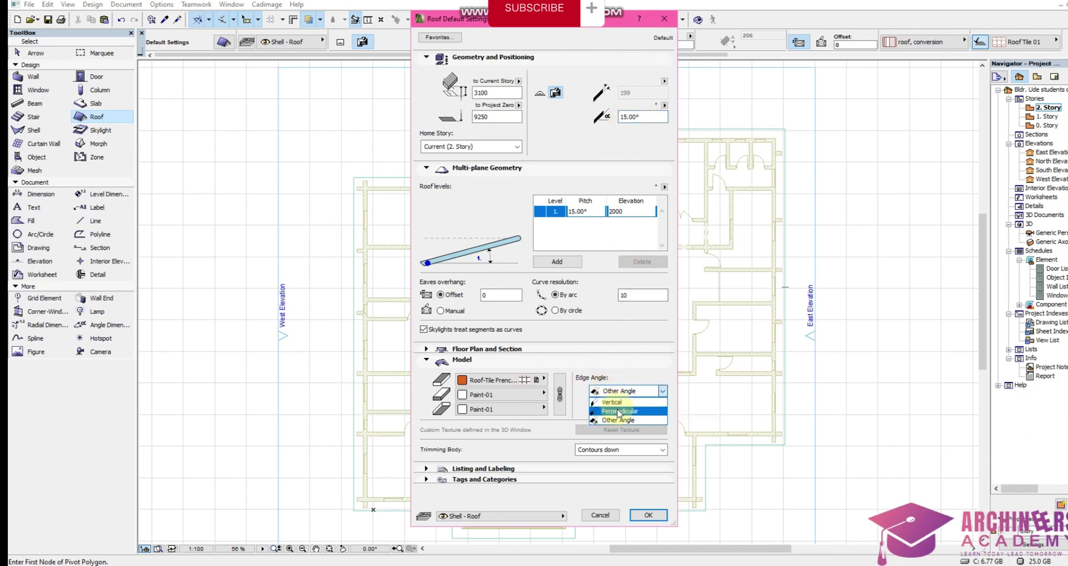
{"action": "left_click", "coordinate": [622, 392]}
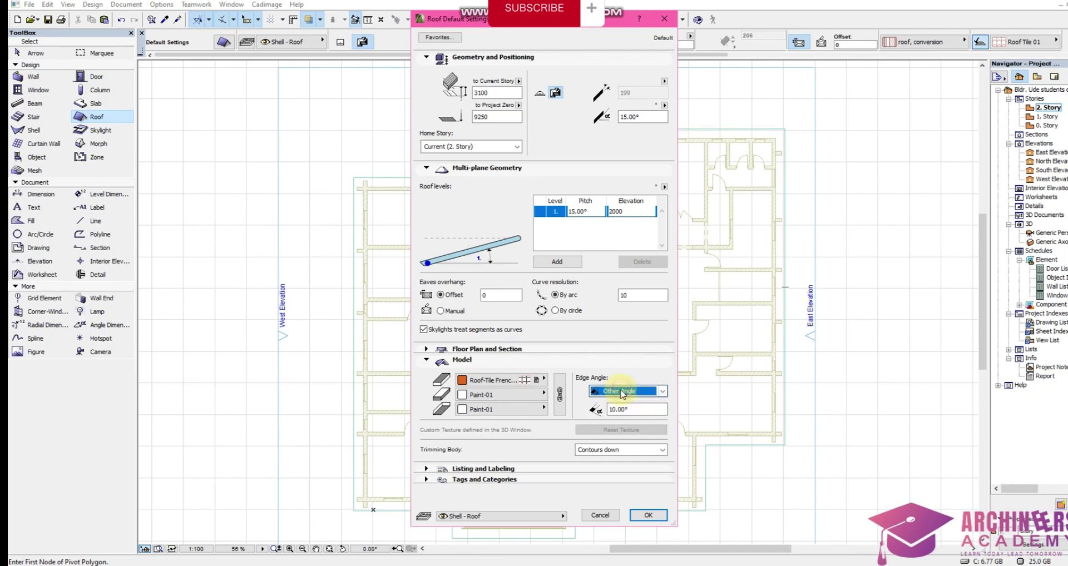
{"action": "left_click", "coordinate": [517, 396]}
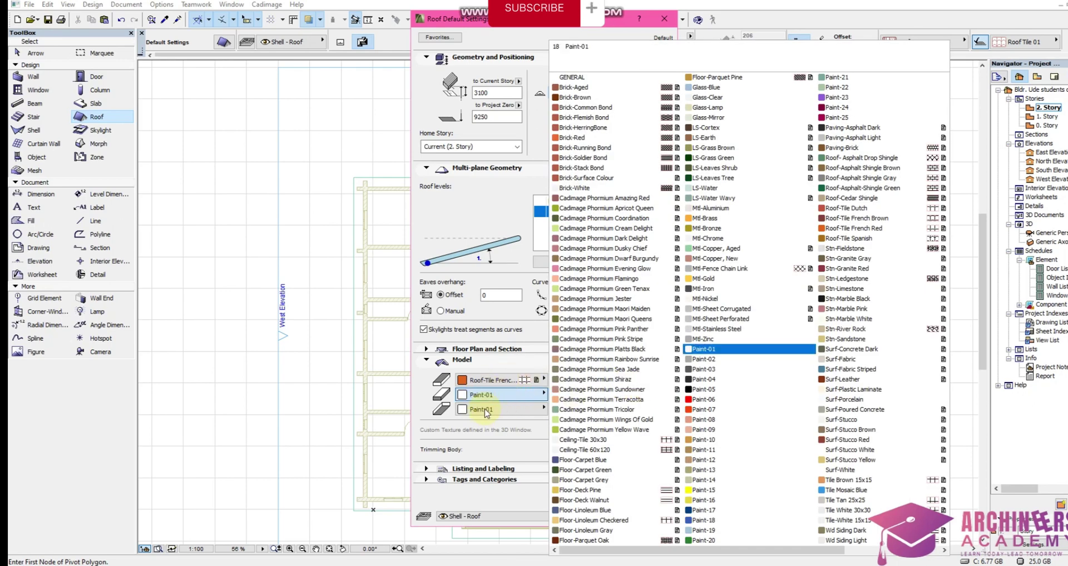
{"action": "left_click", "coordinate": [504, 391]}
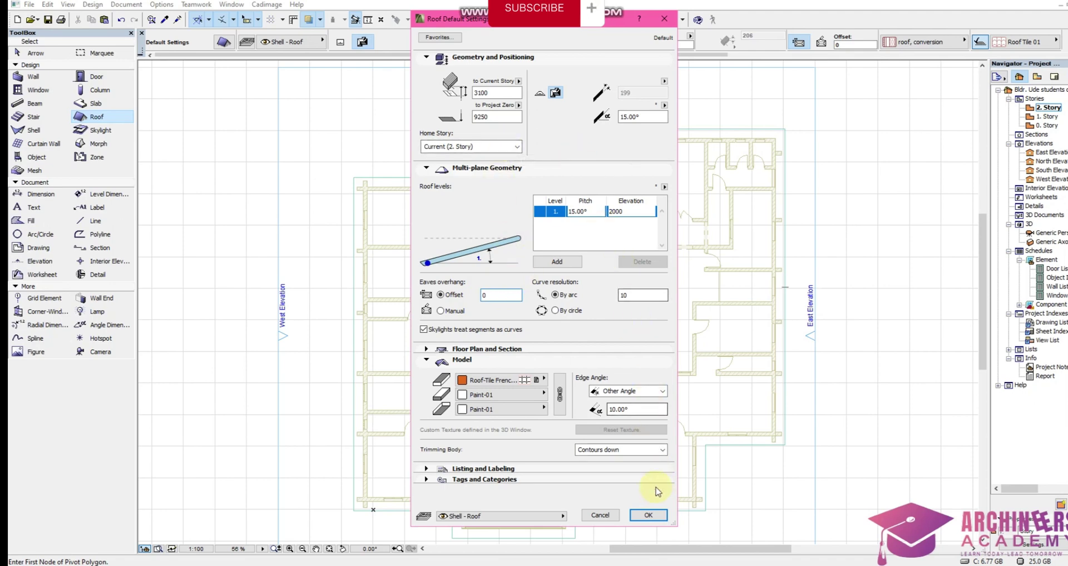
{"action": "left_click", "coordinate": [648, 515]}
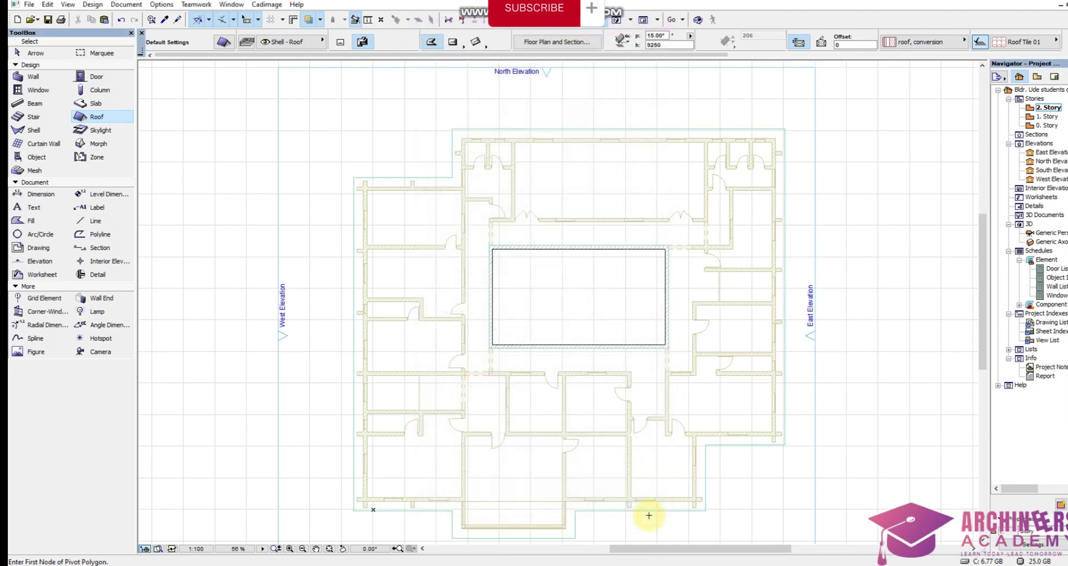
Begin the multi-plane roof's pivot polygon along the slab outline, from the north side's west corner across the north and east edges
{"action": "scroll", "coordinate": [448, 129], "scroll_direction": "up", "scroll_amount": 4}
{"action": "left_click", "coordinate": [457, 129]}
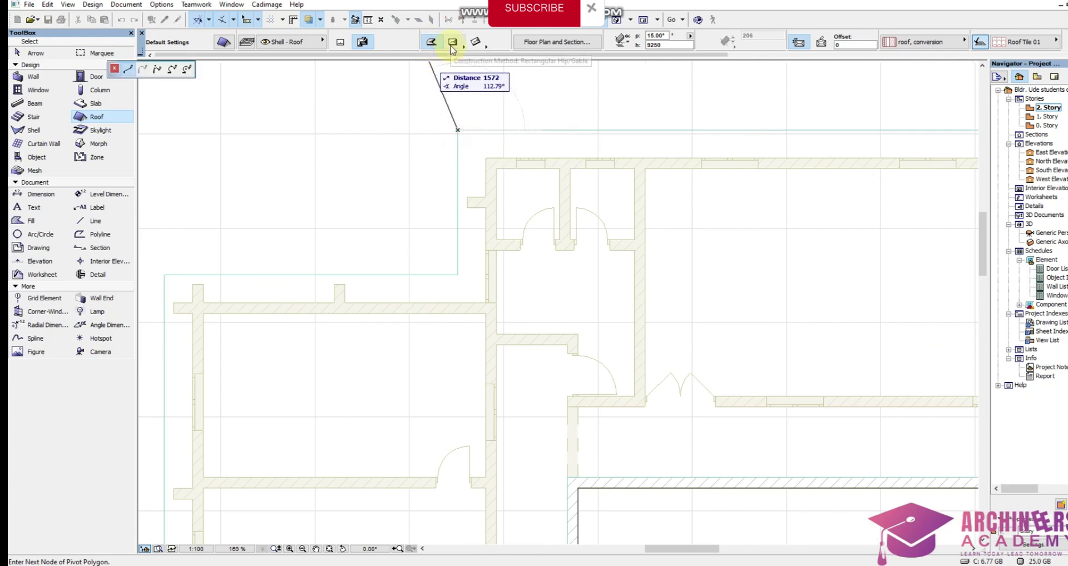
{"action": "scroll", "coordinate": [448, 186], "scroll_direction": "down", "scroll_amount": 4}
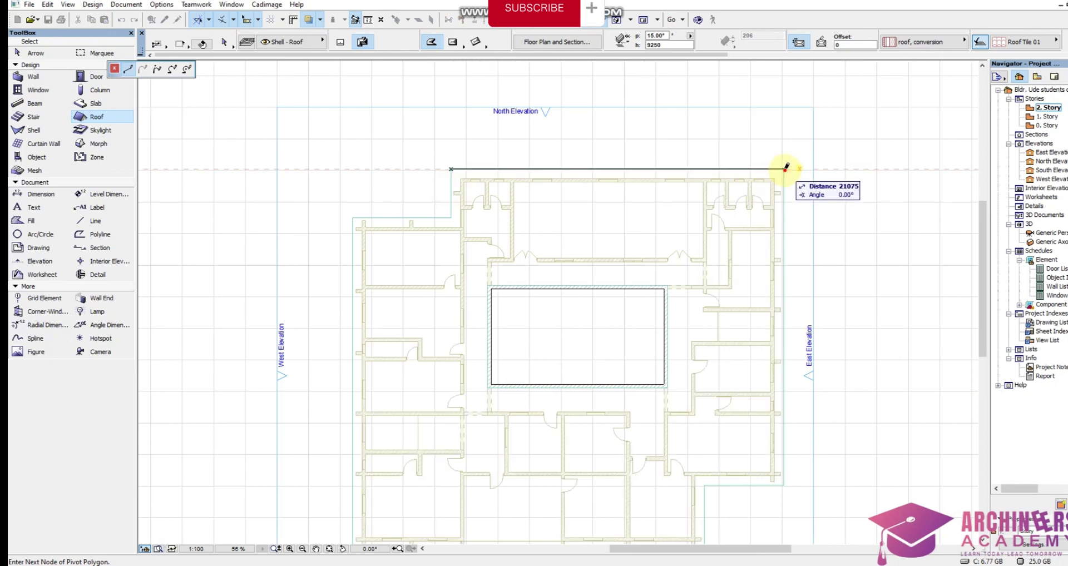
{"action": "left_click", "coordinate": [785, 168]}
{"action": "left_click", "coordinate": [783, 484]}
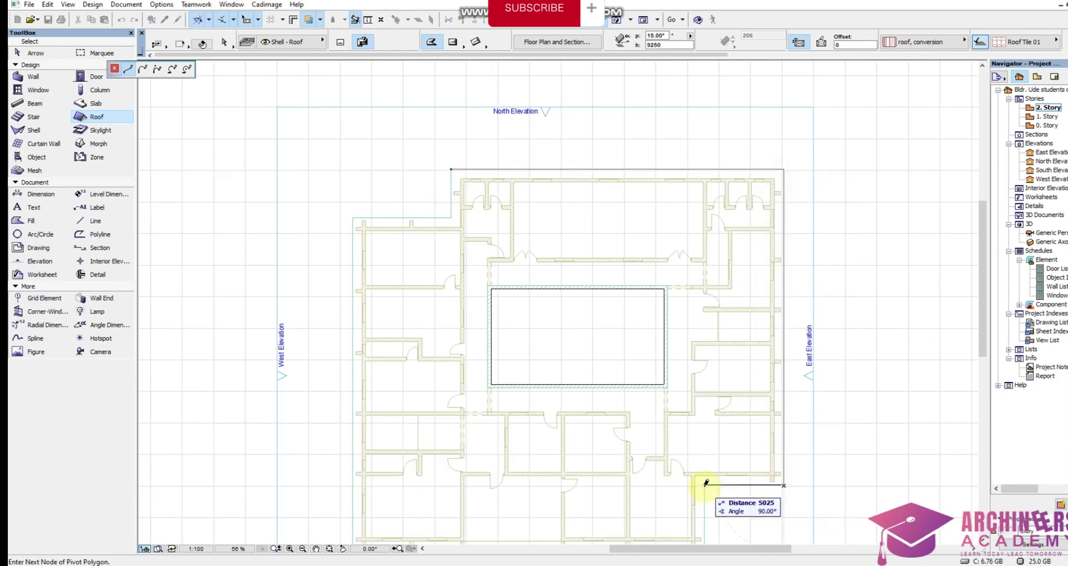
{"action": "scroll", "coordinate": [712, 377], "scroll_direction": "down", "scroll_amount": 2}
{"action": "scroll", "coordinate": [719, 357], "scroll_direction": "up", "scroll_amount": 3}
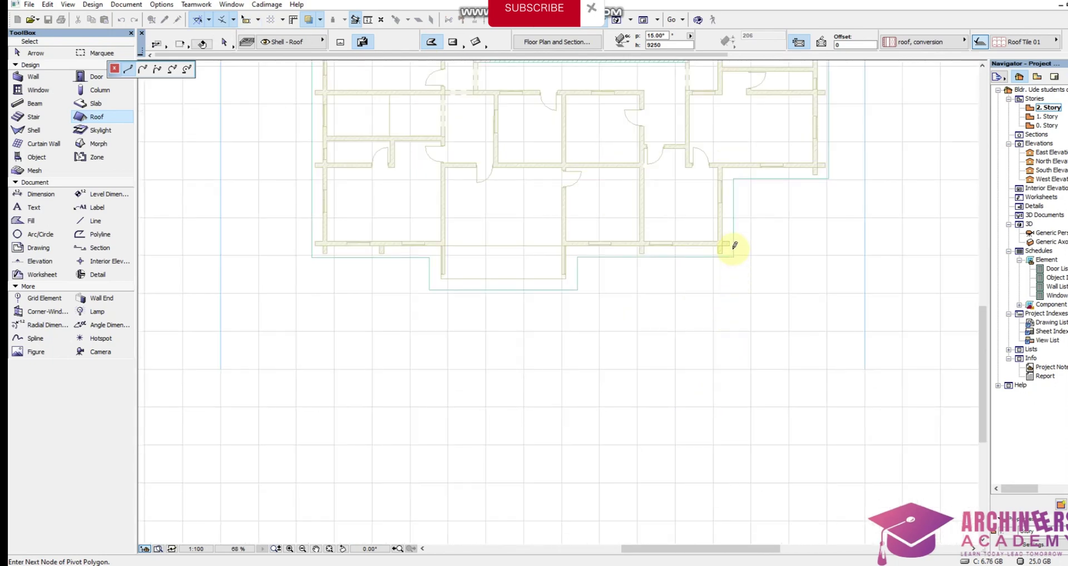
Continue the roof's pivot polygon along the slab's south edge, around the projecting entrance bay, to the southwest corner
{"action": "left_click", "coordinate": [734, 257]}
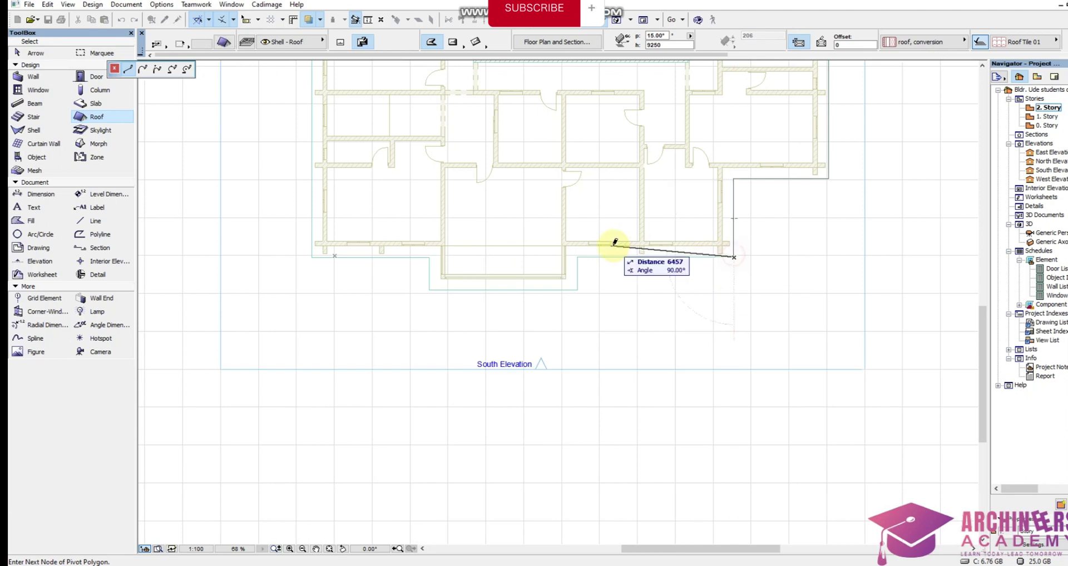
{"action": "left_click", "coordinate": [577, 257]}
{"action": "left_click", "coordinate": [577, 289]}
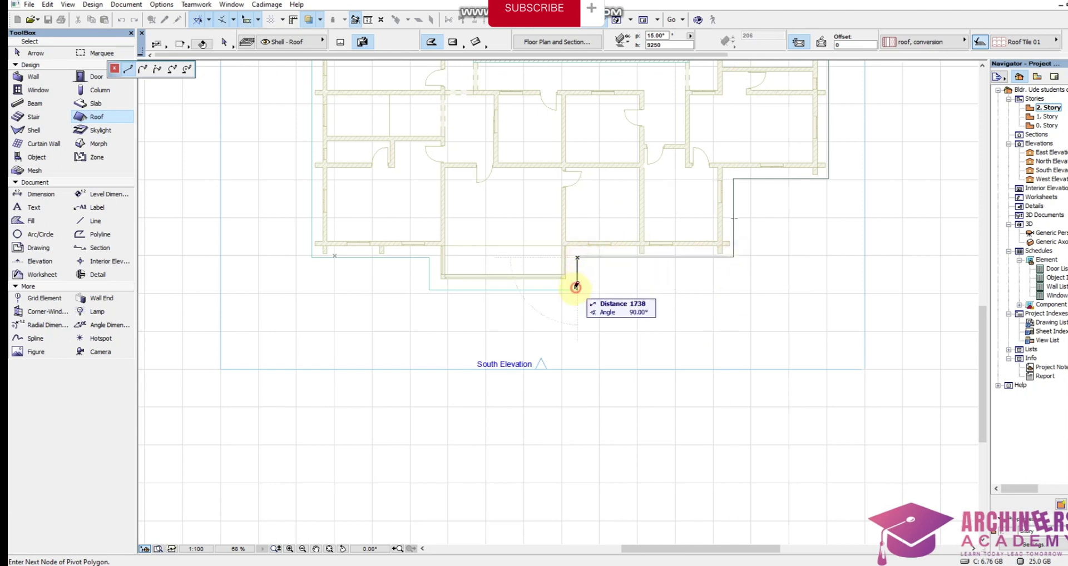
{"action": "left_click", "coordinate": [429, 289]}
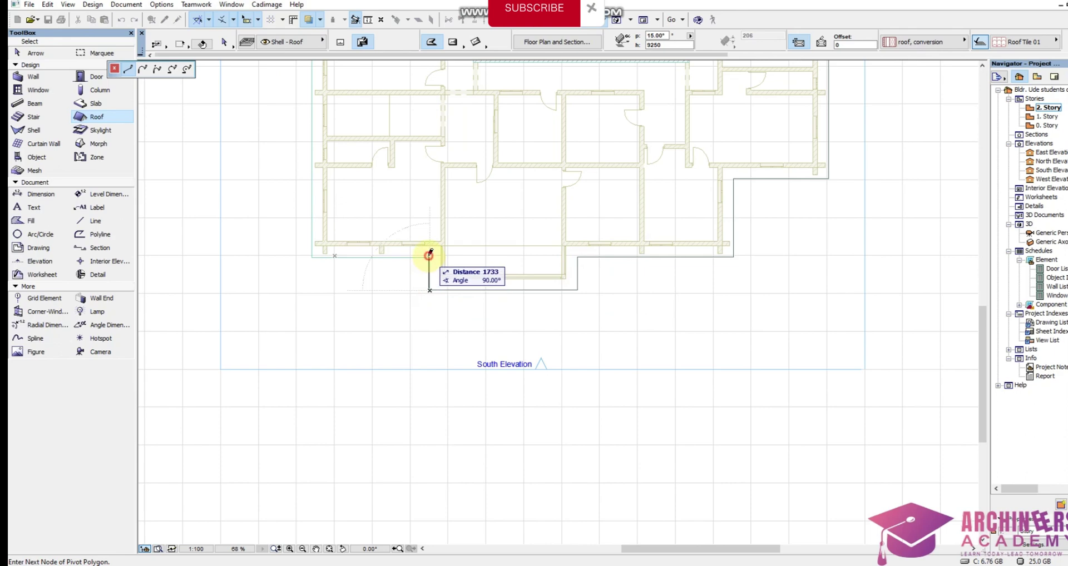
{"action": "left_click", "coordinate": [429, 257]}
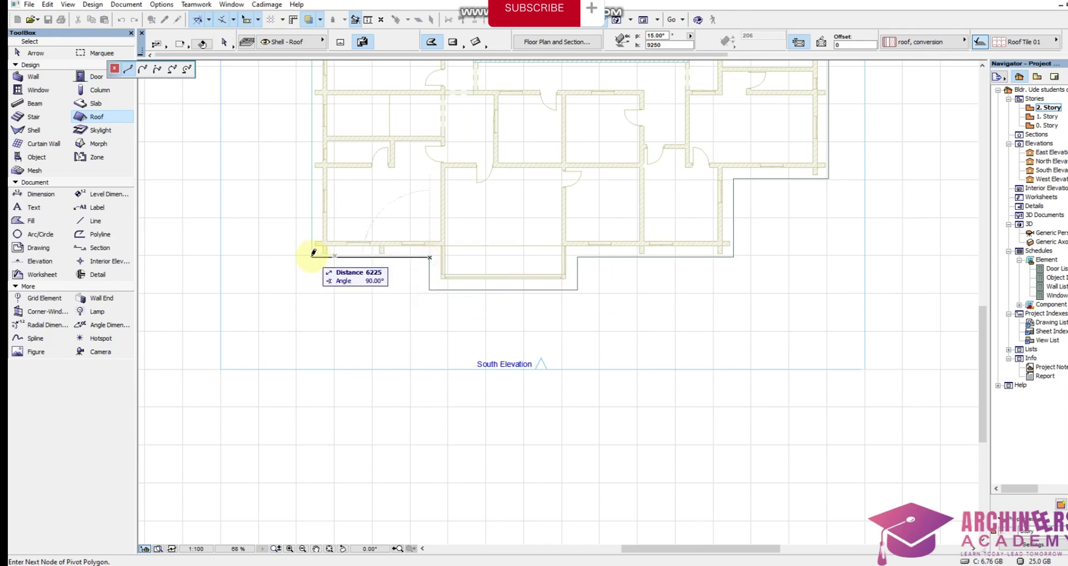
{"action": "left_click", "coordinate": [311, 257]}
Close the roof's pivot polygon up the west edge and around the northwest step to its starting corner
{"action": "scroll", "coordinate": [348, 400], "scroll_direction": "down", "scroll_amount": 3}
{"action": "scroll", "coordinate": [348, 227], "scroll_direction": "up", "scroll_amount": 4}
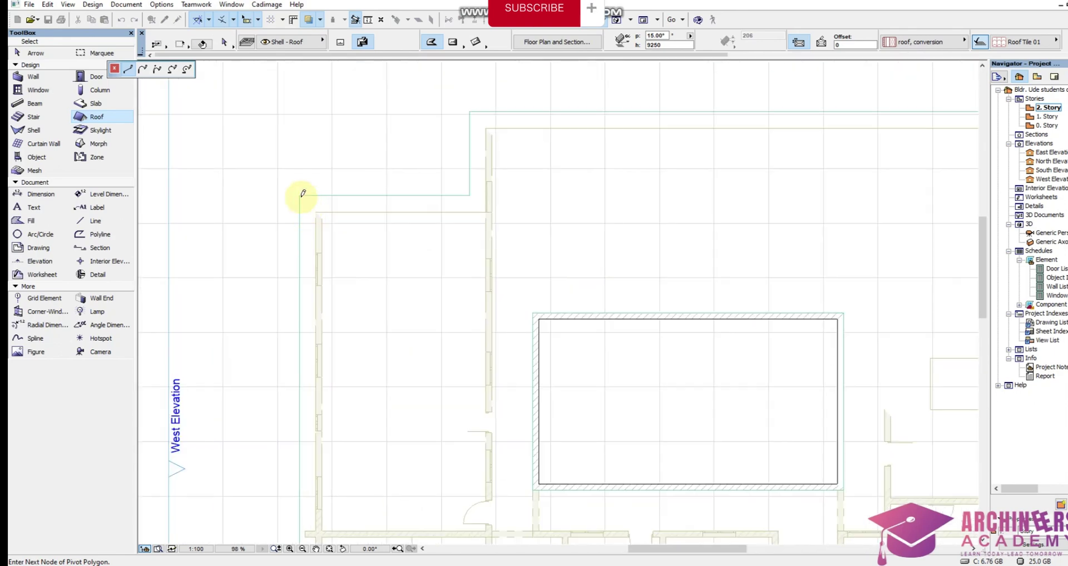
{"action": "left_click", "coordinate": [300, 195]}
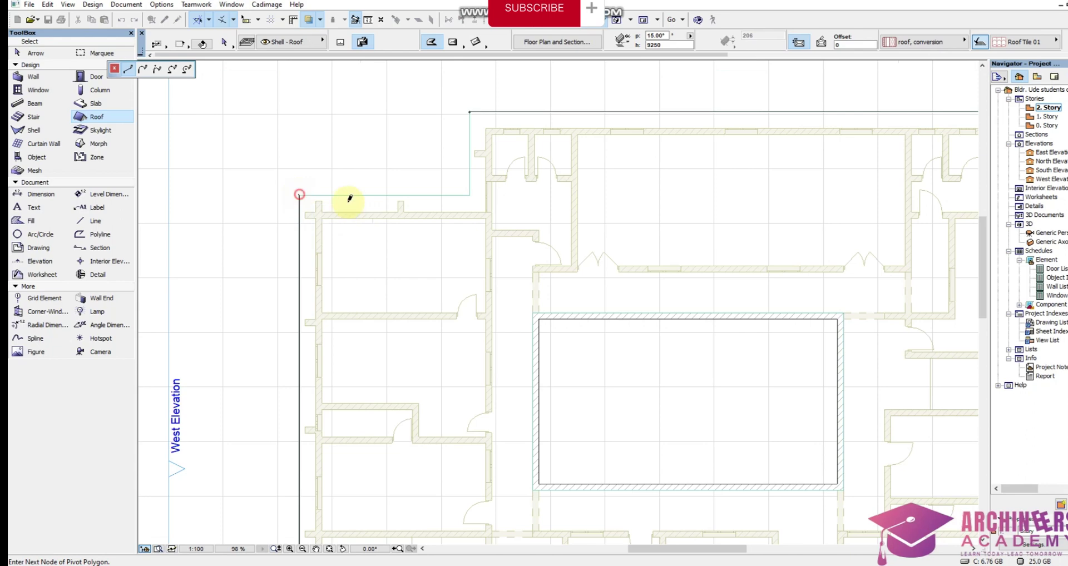
{"action": "left_click", "coordinate": [469, 195]}
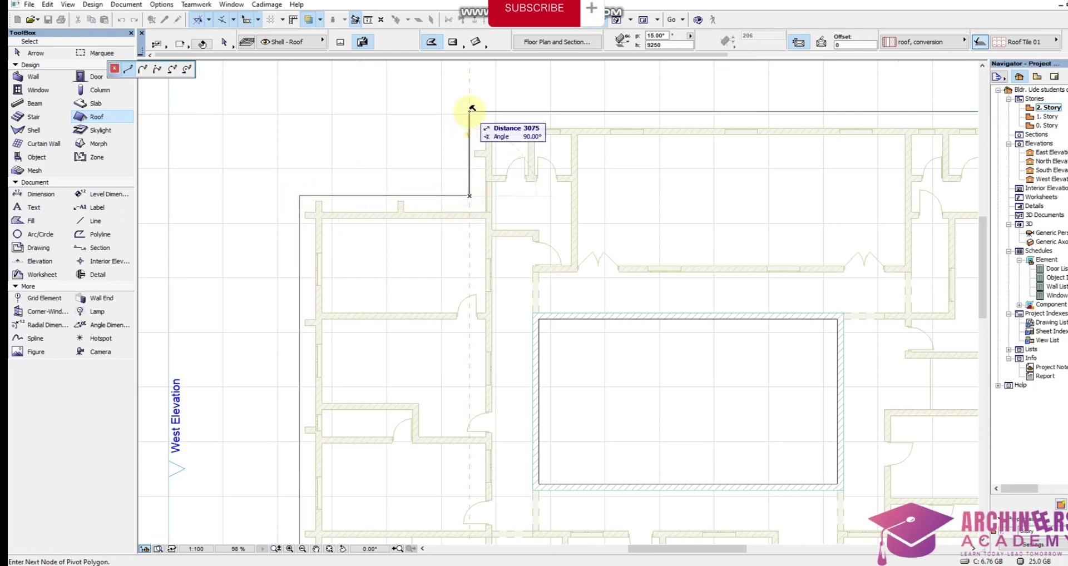
{"action": "left_click", "coordinate": [470, 109]}
Show the whole building in 3D and inspect the new roof's height above the slab
{"action": "scroll", "coordinate": [472, 108], "scroll_direction": "down", "scroll_amount": 5}
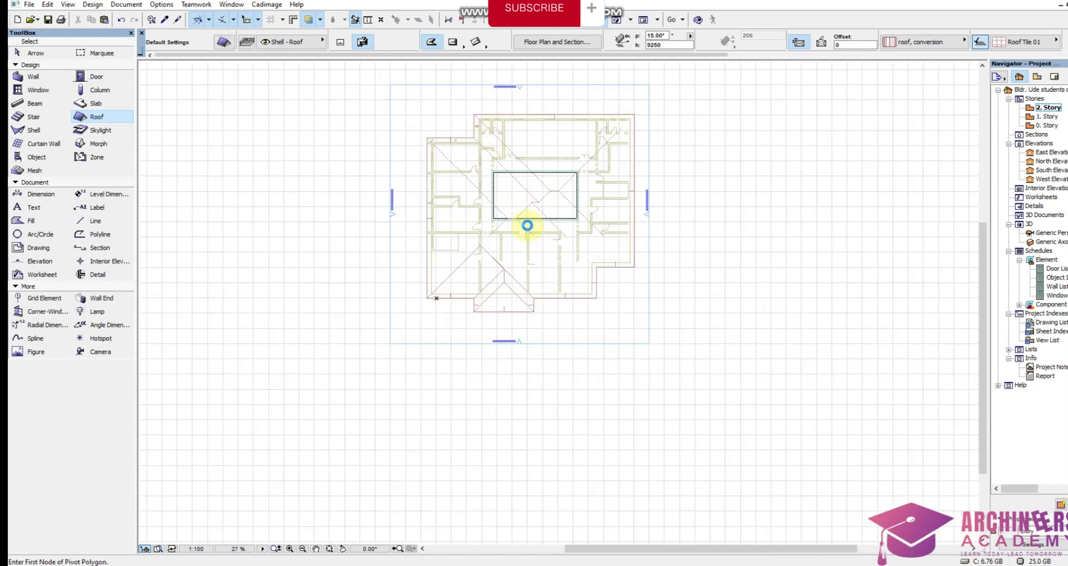
{"action": "right_click", "coordinate": [552, 382]}
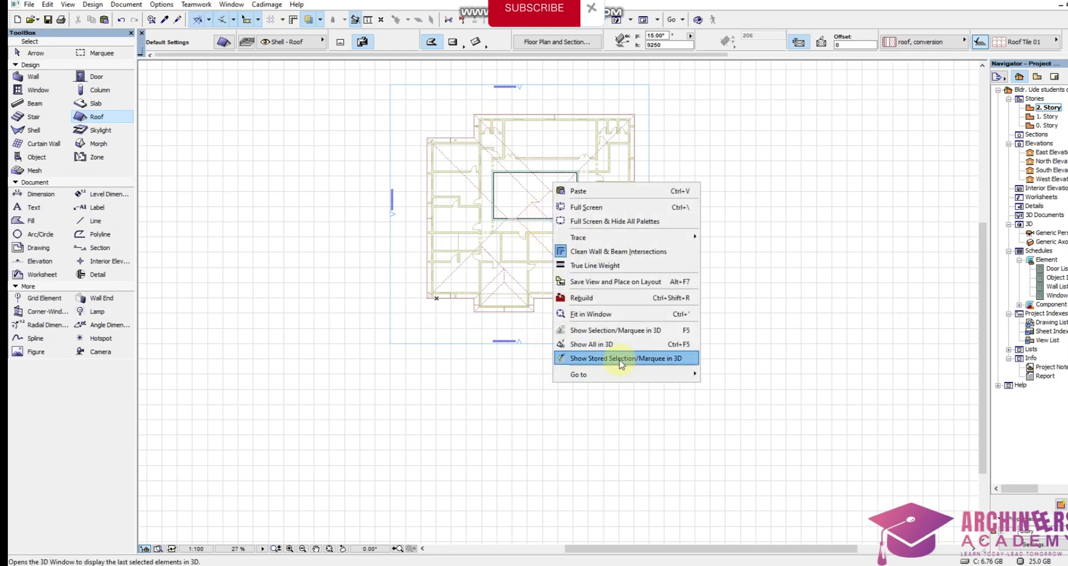
{"action": "left_click", "coordinate": [626, 343]}
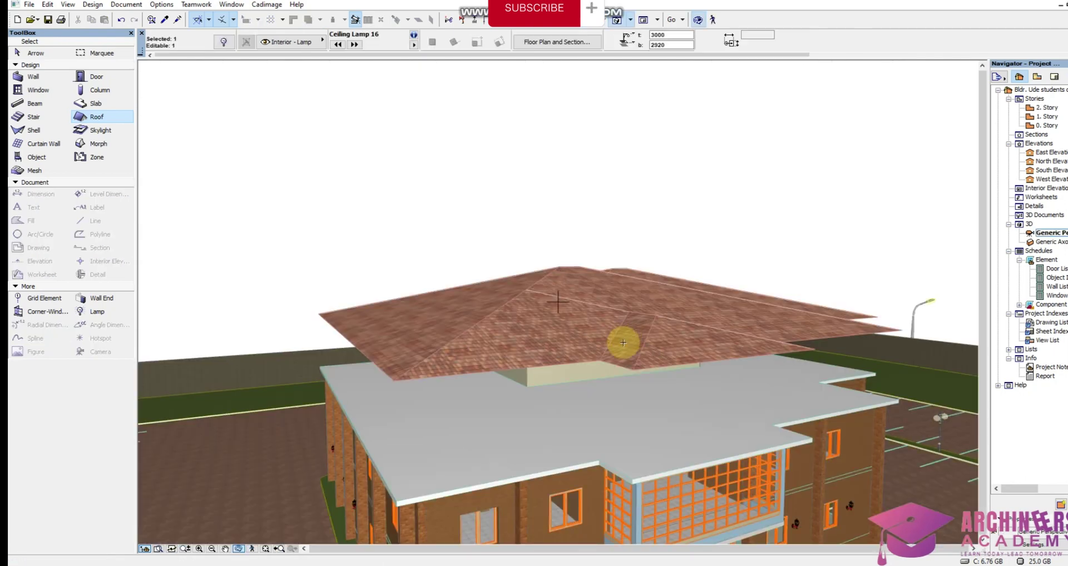
{"action": "middle_click_drag", "start_coordinate": [591, 384], "coordinate": [648, 428], "text": "shift"}
{"action": "middle_click_drag", "start_coordinate": [515, 209], "coordinate": [583, 382], "text": "shift"}
{"action": "scroll", "coordinate": [584, 383], "scroll_direction": "up", "scroll_amount": 1}
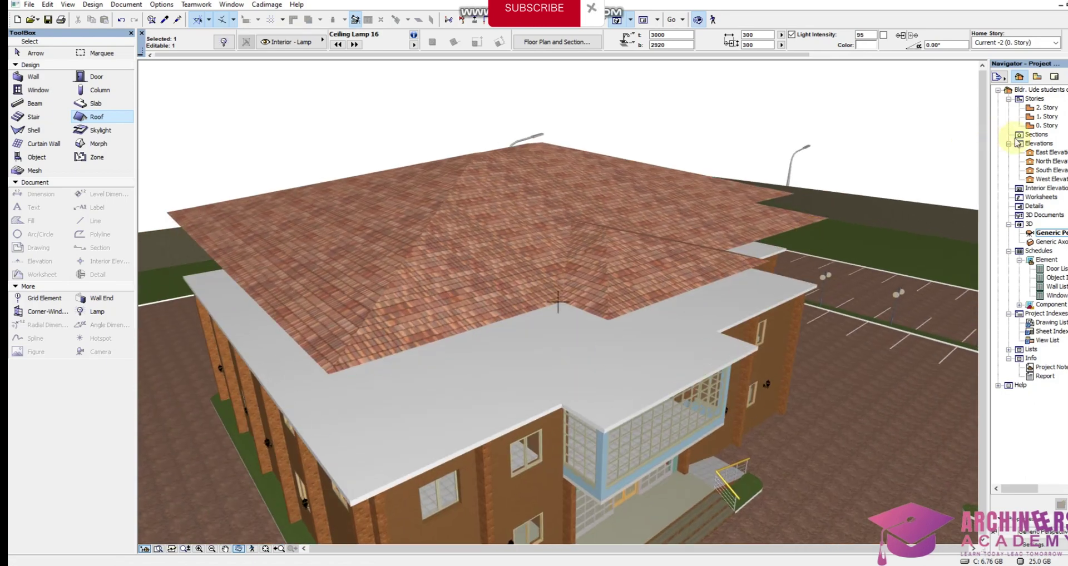
Open the South Elevation from its marker on the 0. Story plan
{"action": "double_click", "coordinate": [1048, 126]}
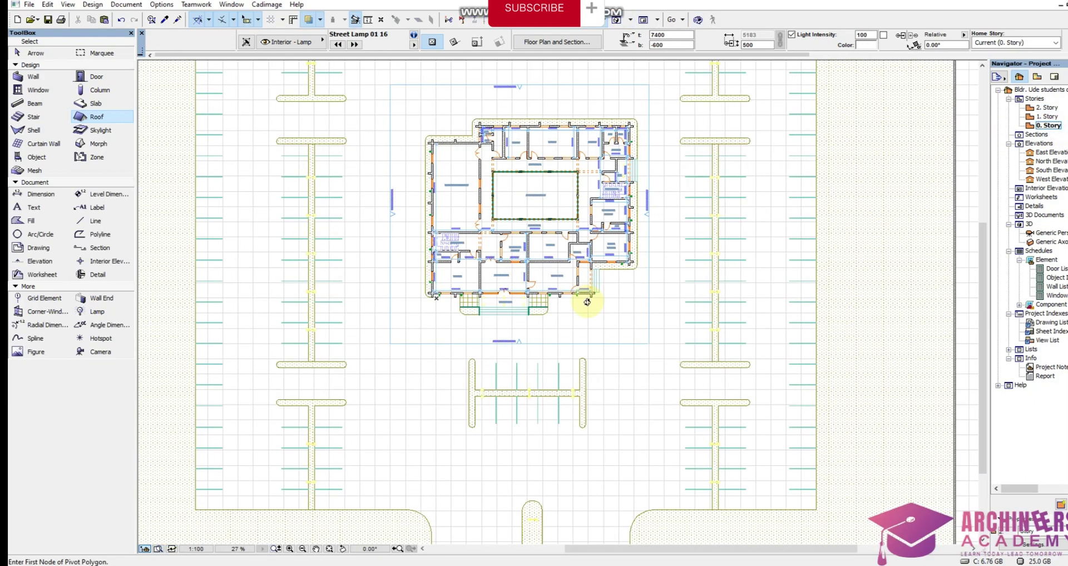
{"action": "scroll", "coordinate": [547, 325], "scroll_direction": "down", "scroll_amount": 4}
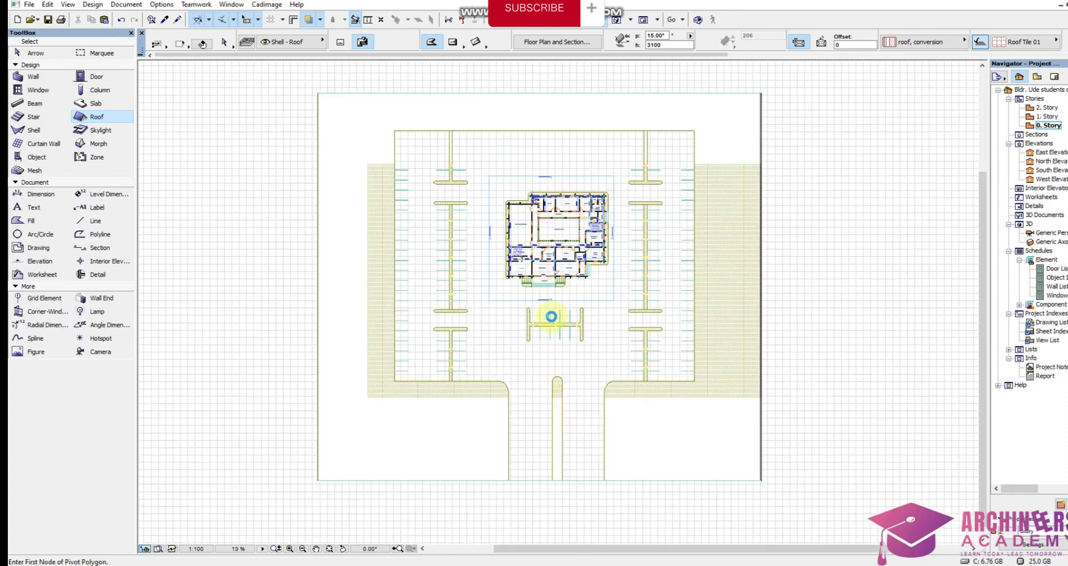
{"action": "left_click", "coordinate": [559, 300]}
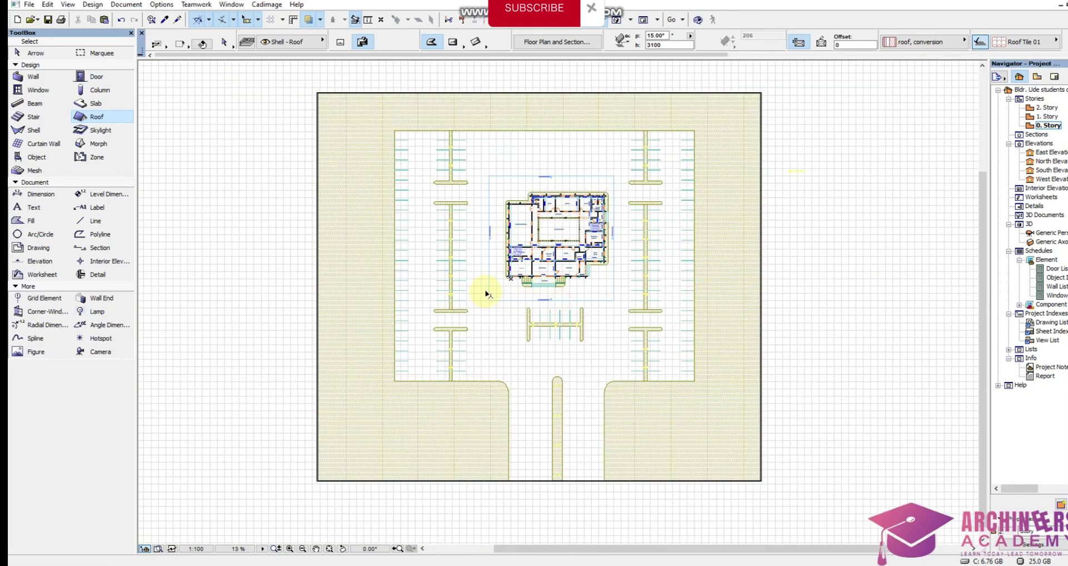
{"action": "left_click", "coordinate": [499, 300]}
{"action": "right_click", "coordinate": [500, 299]}
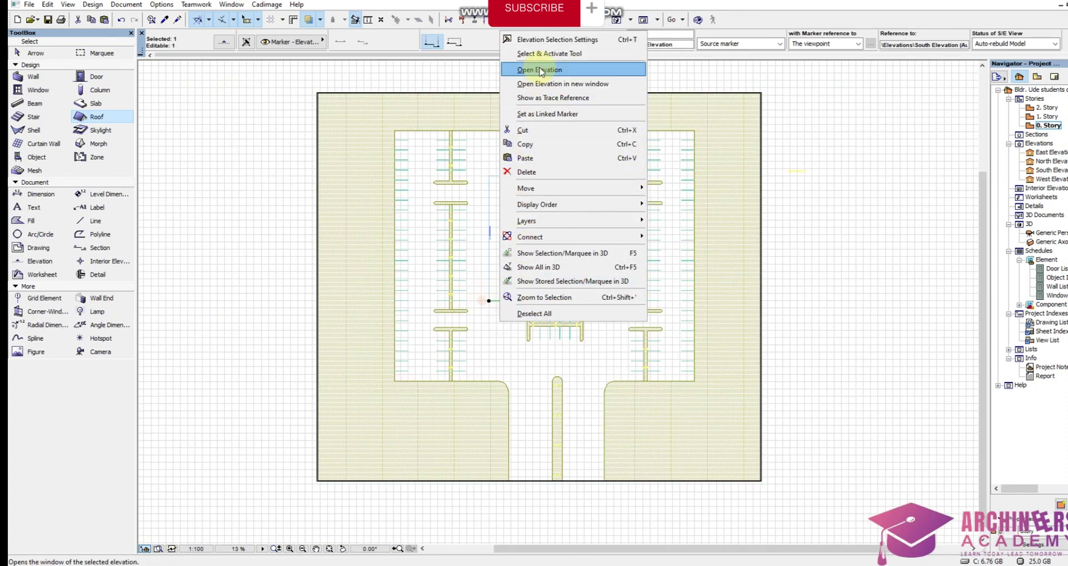
{"action": "left_click", "coordinate": [539, 70]}
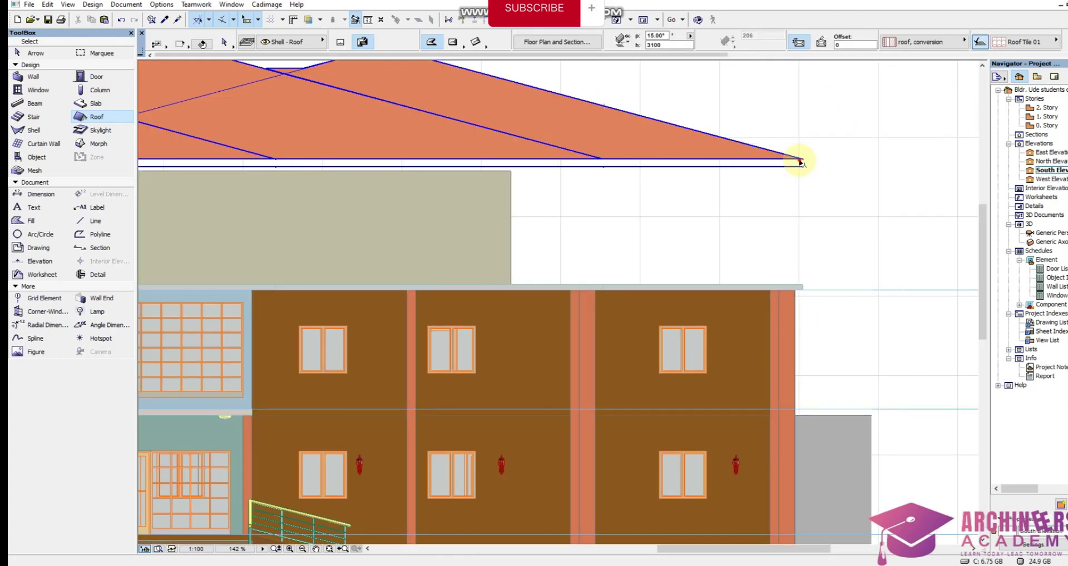
Select the roof in the South Elevation and move it straight down 3156, from its east eave corner to the slab's top corner
{"action": "left_click", "coordinate": [800, 161]}
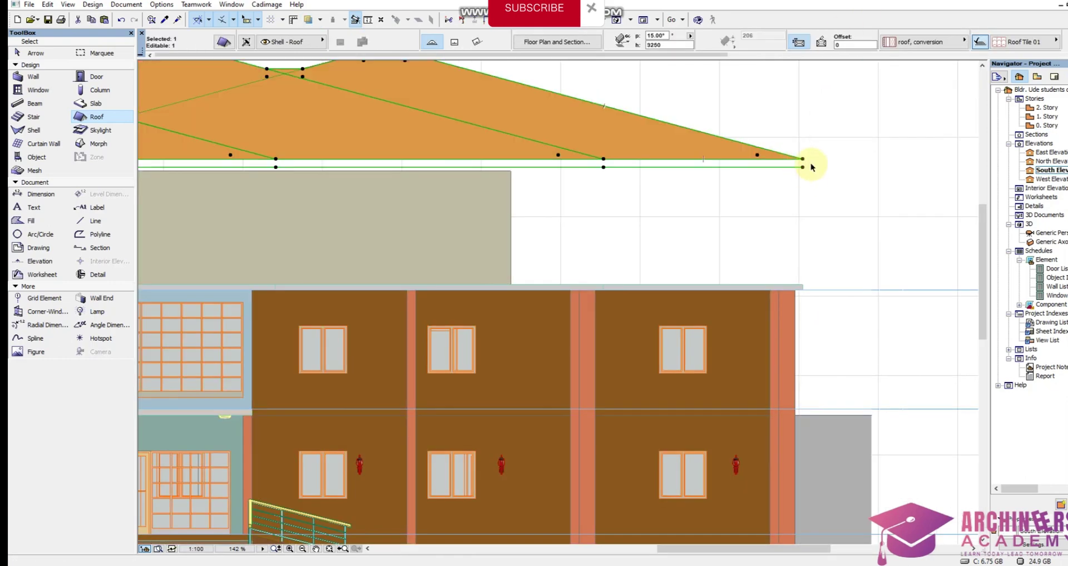
{"action": "key", "text": "ctrl+d"}
{"action": "left_click", "coordinate": [802, 159]}
{"action": "left_click", "coordinate": [802, 284]}
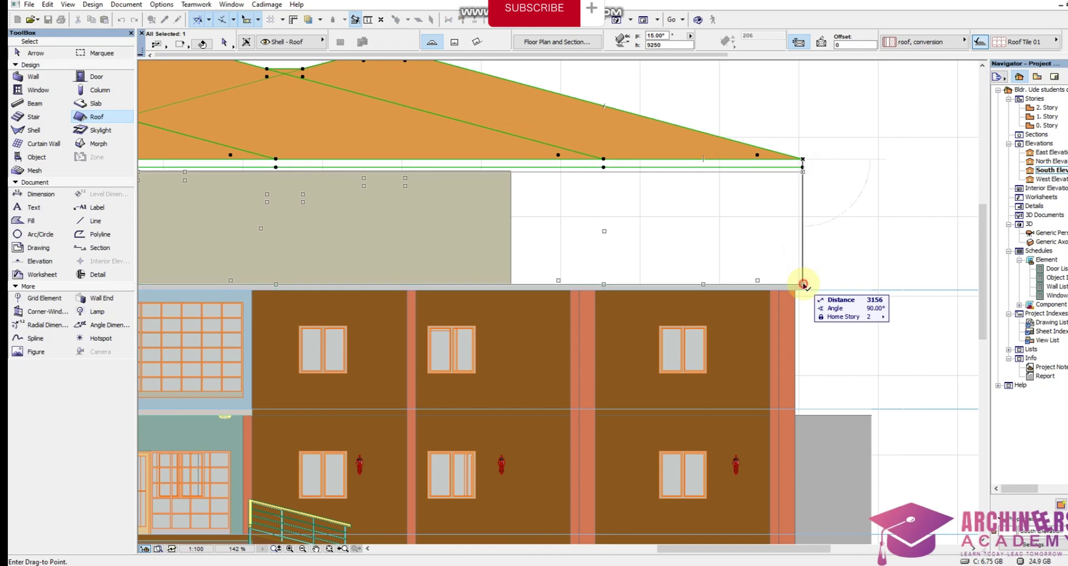
{"action": "left_click", "coordinate": [803, 285]}
Show the whole building in 3D and inspect how the lowered roof sits on the slab and meets the courtyard walls
{"action": "right_click", "coordinate": [824, 162]}
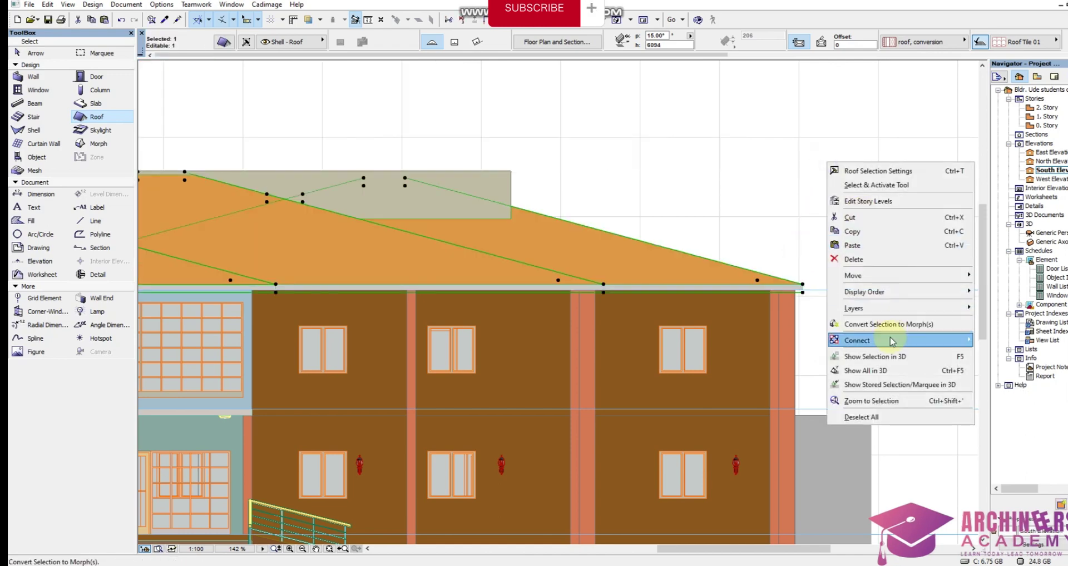
{"action": "left_click", "coordinate": [890, 370]}
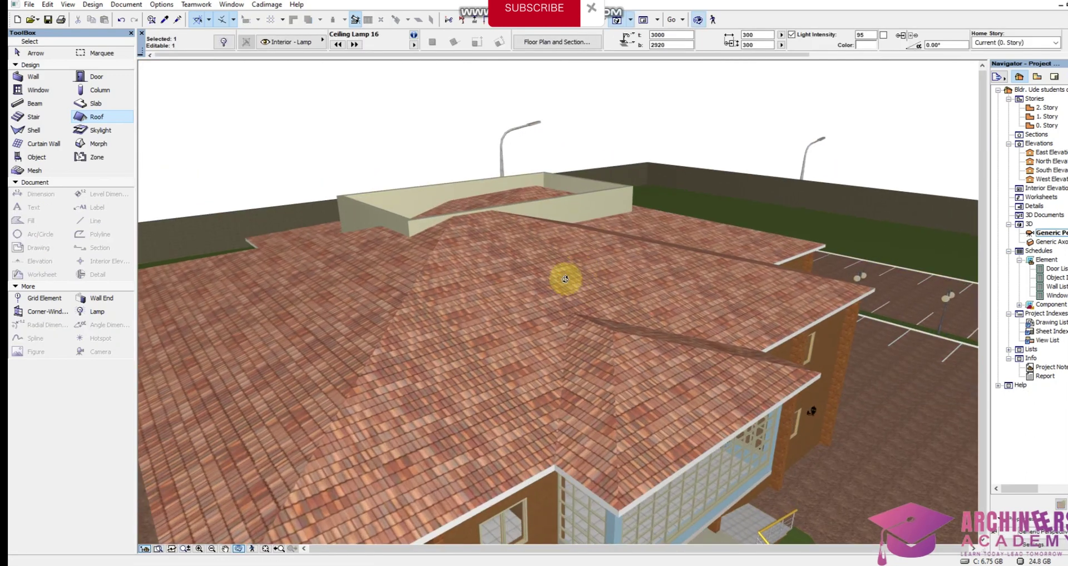
{"action": "left_click_drag", "start_coordinate": [565, 279], "coordinate": [616, 244]}
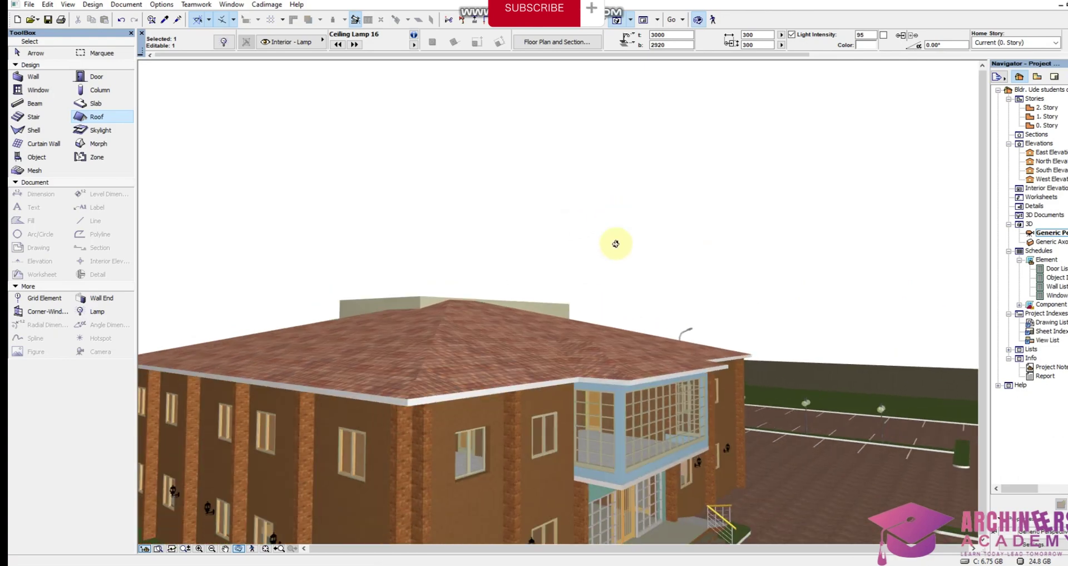
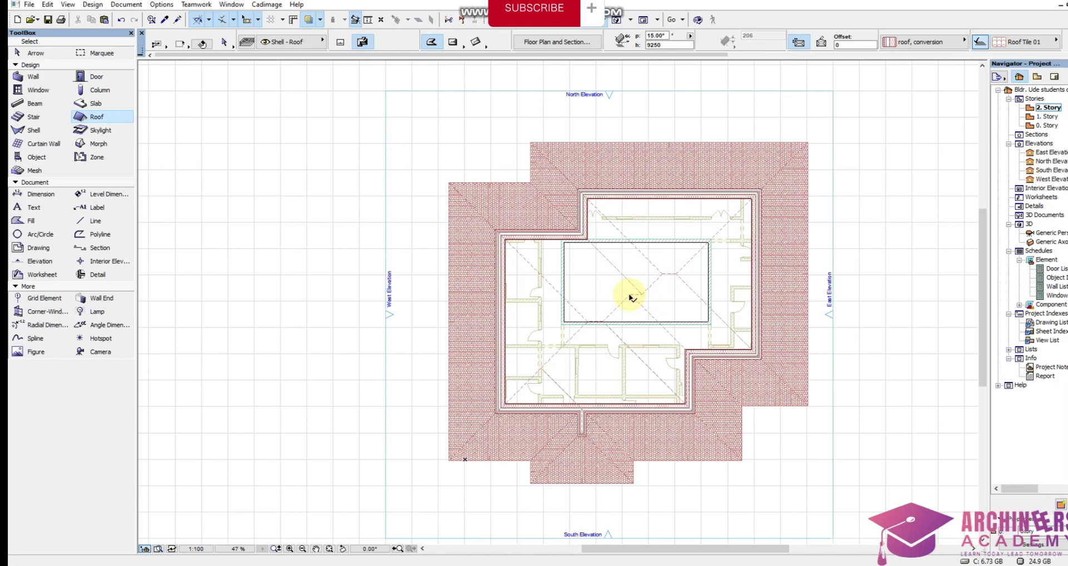
Select the whole multi-plane roof on the 2. Story plan and split it into single-plane roofs
{"action": "left_click", "coordinate": [630, 297]}
{"action": "left_click", "coordinate": [655, 301]}
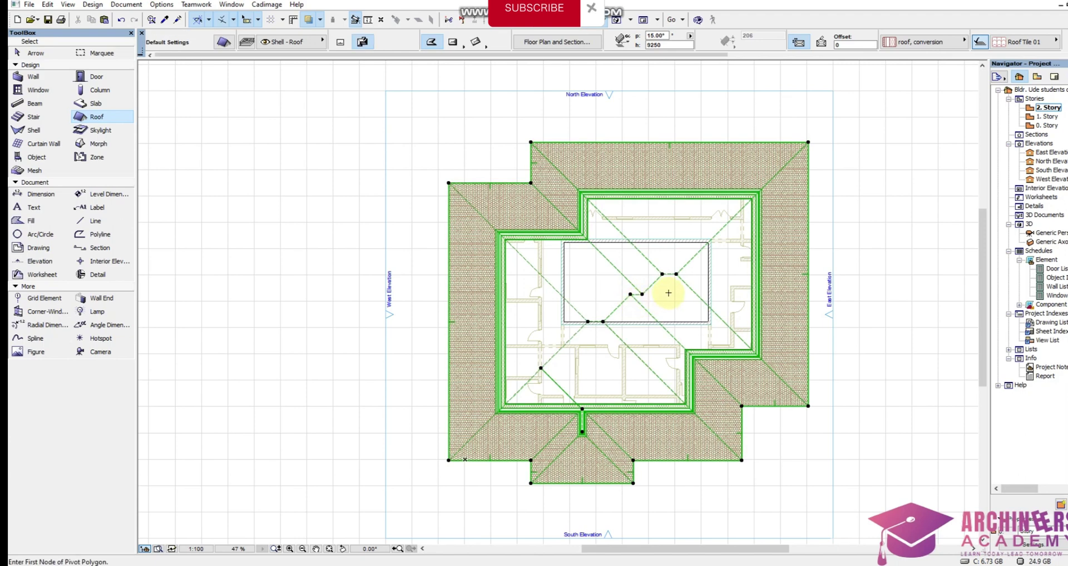
{"action": "key", "text": "Escape"}
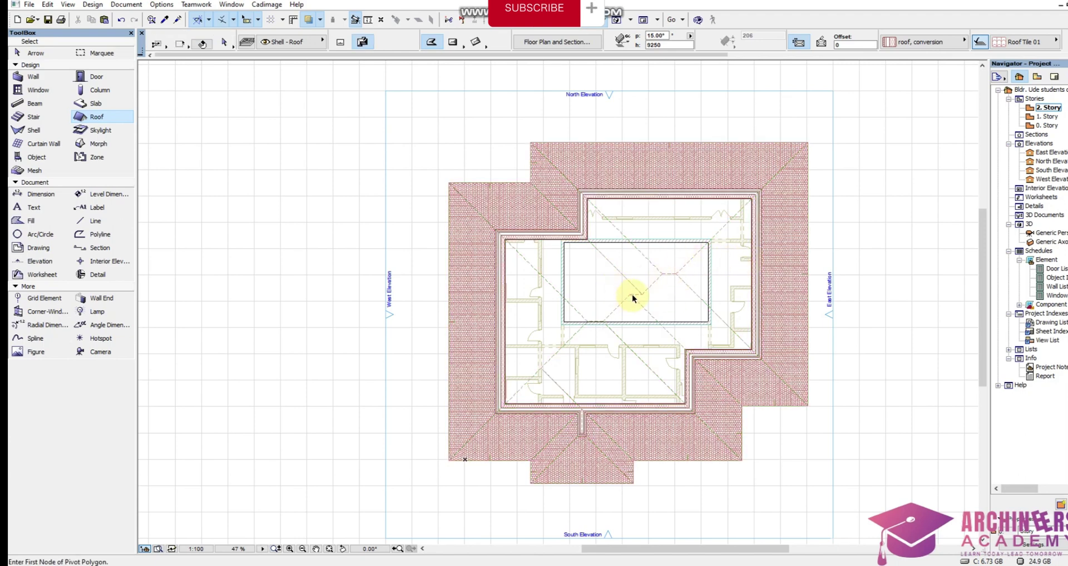
{"action": "left_click", "coordinate": [632, 296]}
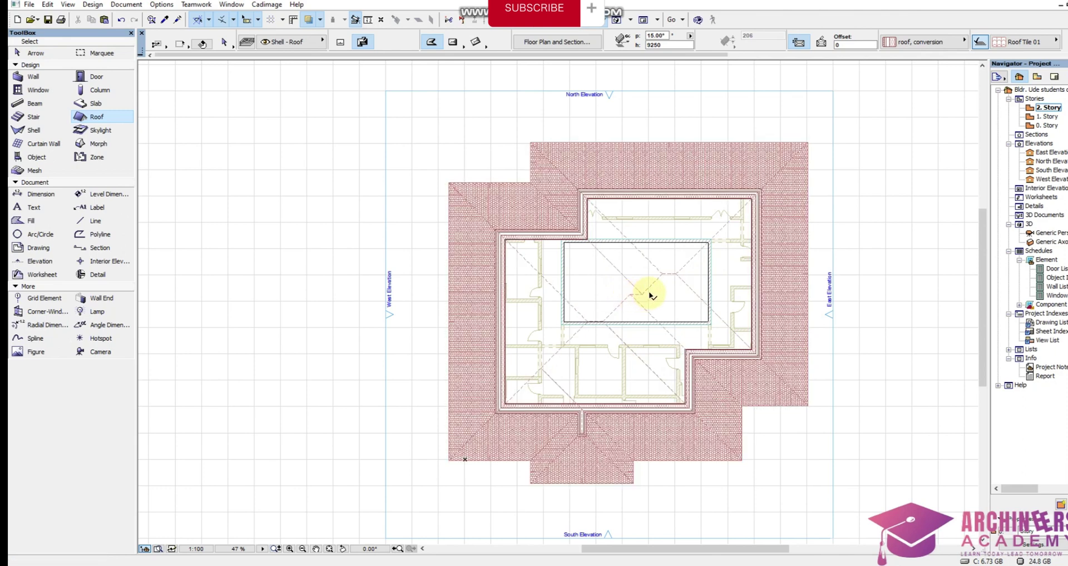
{"action": "left_click", "coordinate": [650, 294]}
{"action": "right_click", "coordinate": [857, 218]}
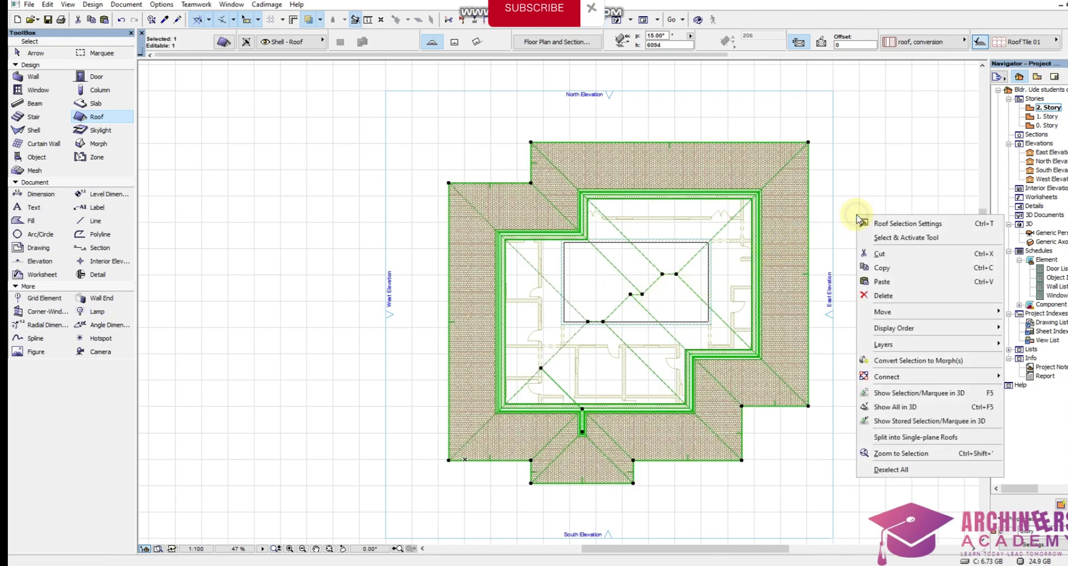
{"action": "left_click", "coordinate": [902, 438]}
{"action": "left_click", "coordinate": [600, 242]}
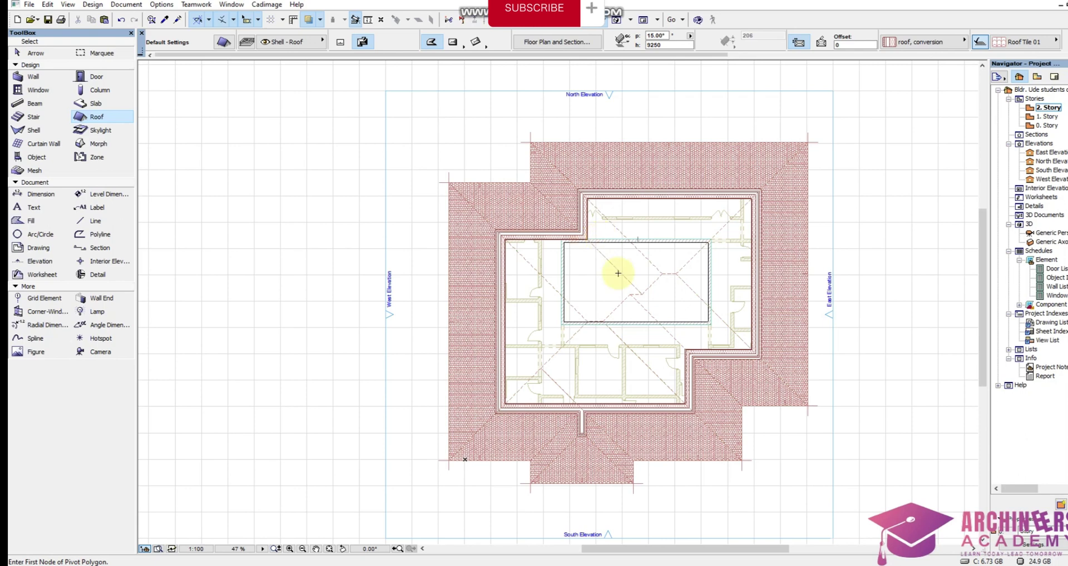
{"action": "left_click", "coordinate": [638, 295]}
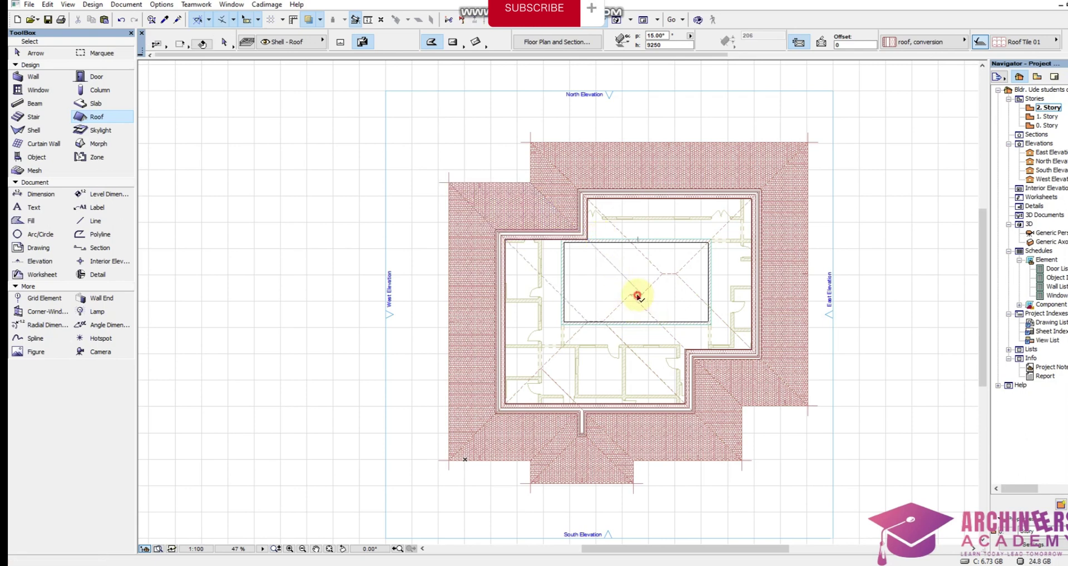
{"action": "key", "text": "ctrl+a"}
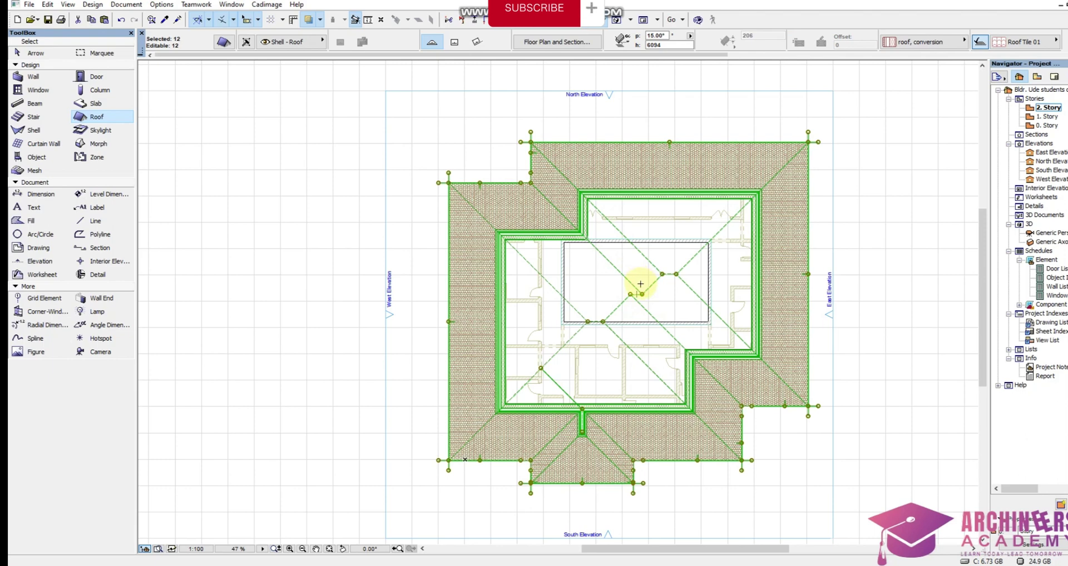
{"action": "key", "text": "shift"}
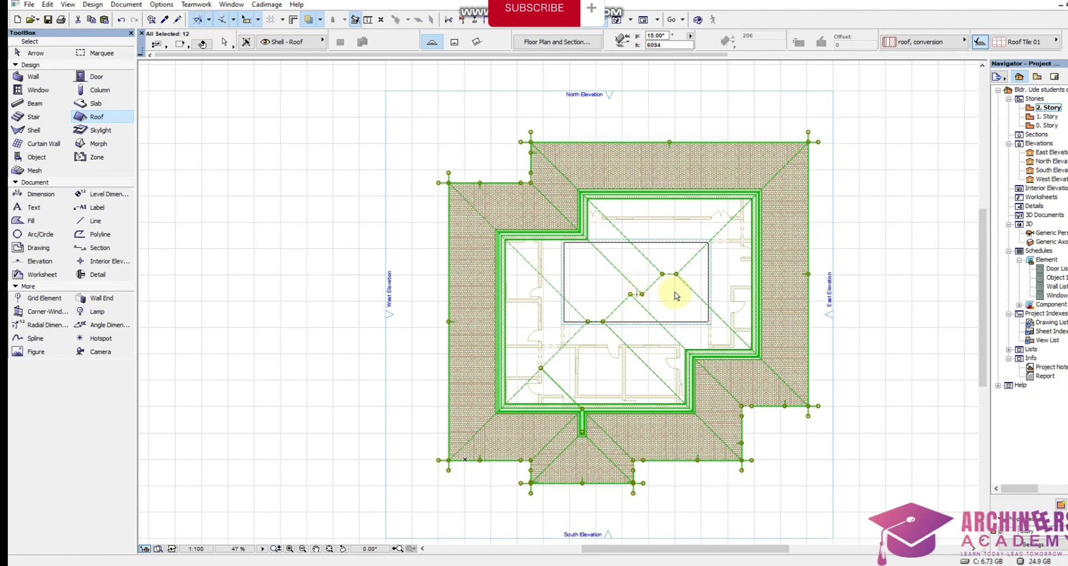
{"action": "left_click", "coordinate": [879, 258]}
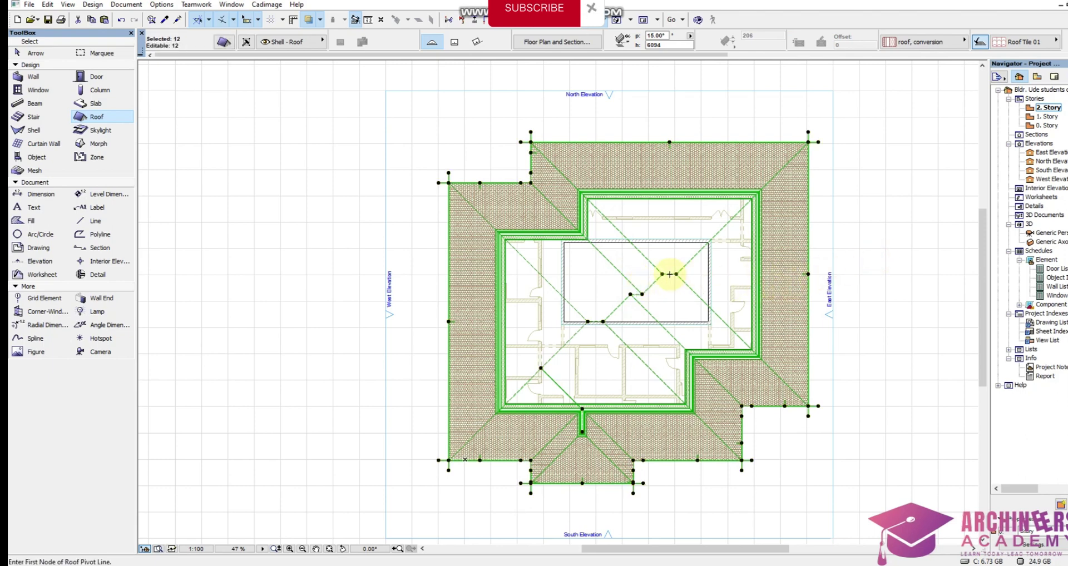
{"action": "key", "text": "Escape"}
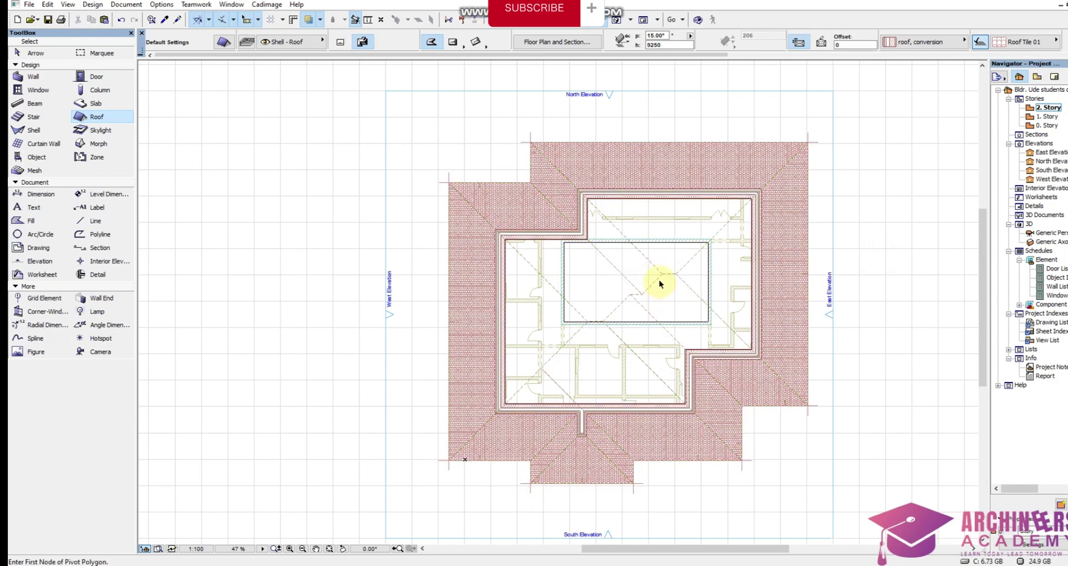
{"action": "right_click", "coordinate": [871, 284]}
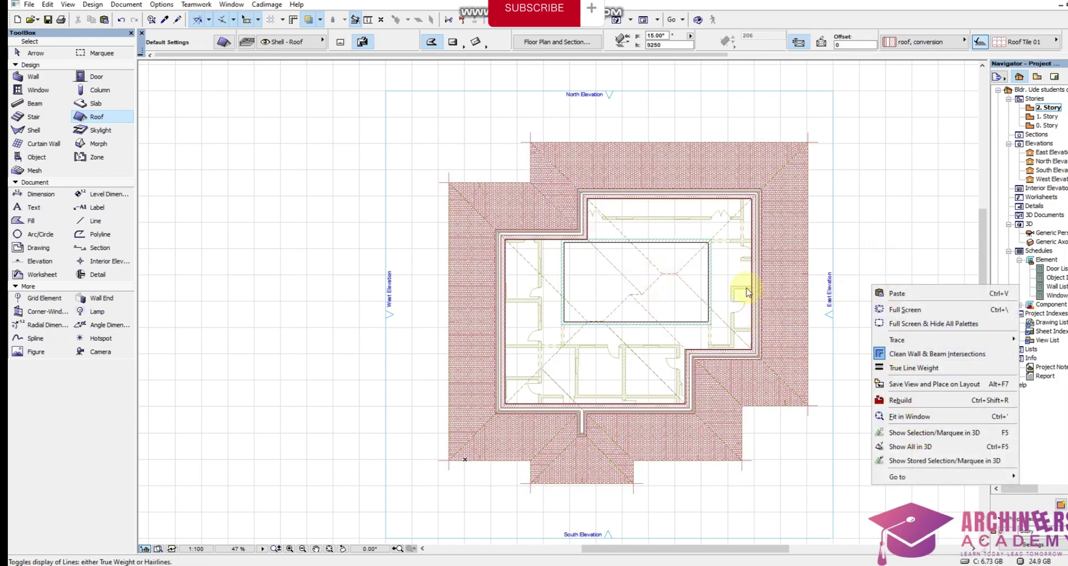
{"action": "left_click", "coordinate": [722, 285]}
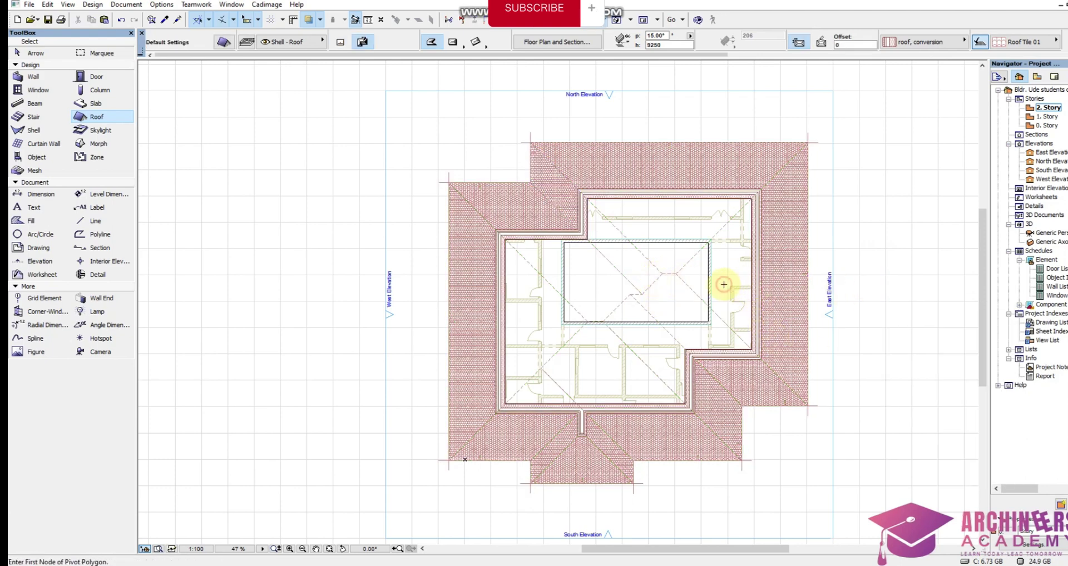
{"action": "right_click", "coordinate": [877, 282]}
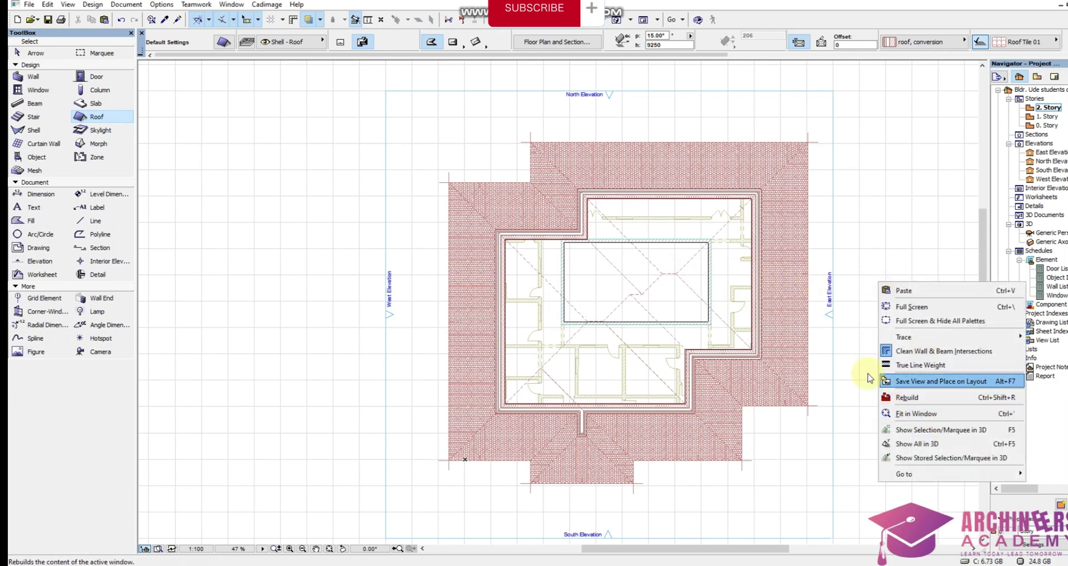
{"action": "left_click", "coordinate": [859, 240]}
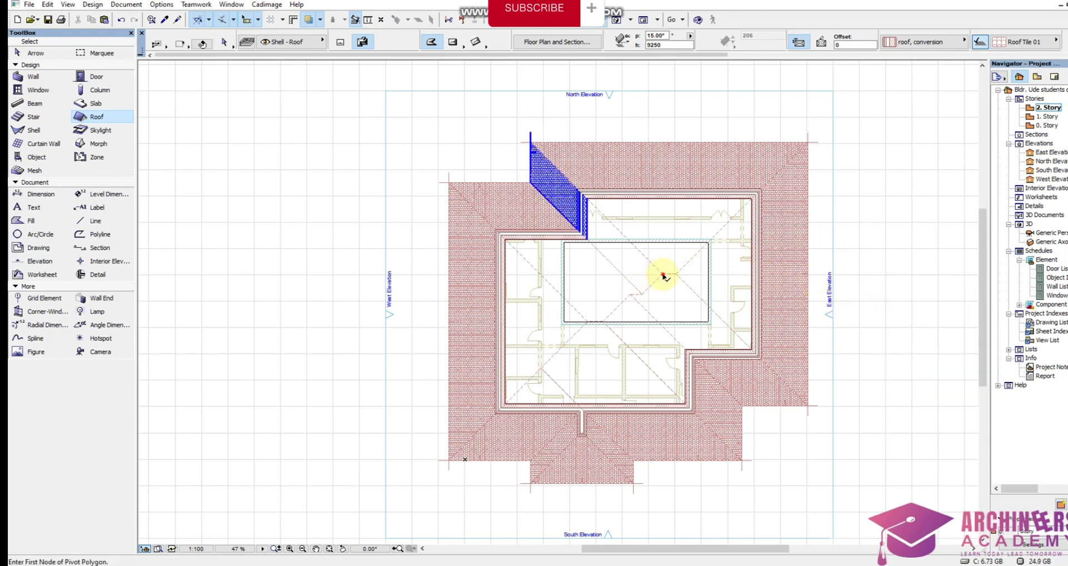
{"action": "left_click", "coordinate": [663, 276], "text": "shift"}
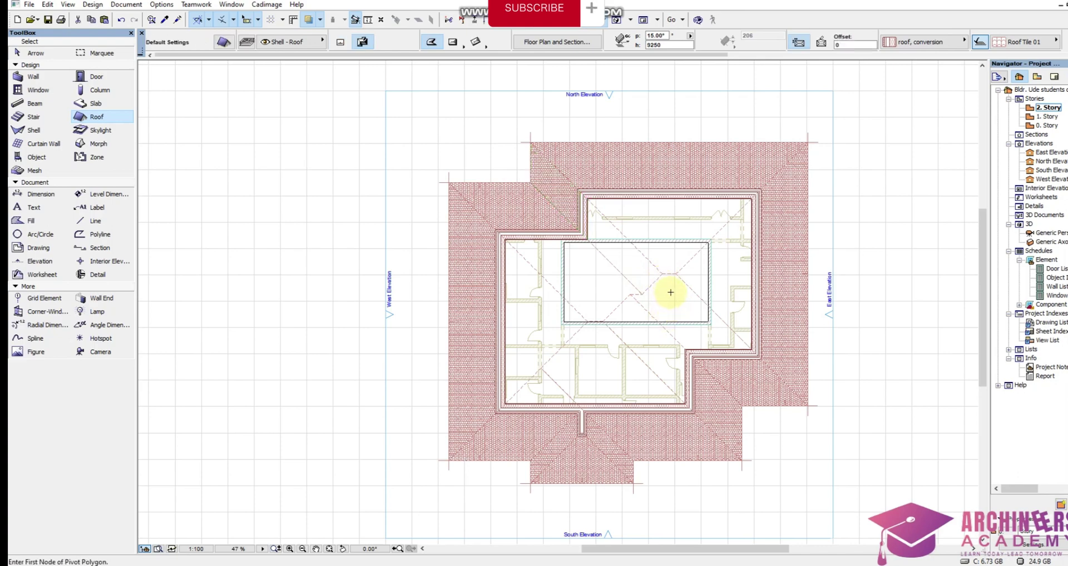
Select the north-facing roof plane at the building's northwest and move its southern ridge's east node 1175 west onto the west node
{"action": "scroll", "coordinate": [658, 295], "scroll_direction": "up", "scroll_amount": 3}
{"action": "scroll", "coordinate": [629, 278], "scroll_direction": "up", "scroll_amount": 1}
{"action": "scroll", "coordinate": [628, 278], "scroll_direction": "down", "scroll_amount": 1}
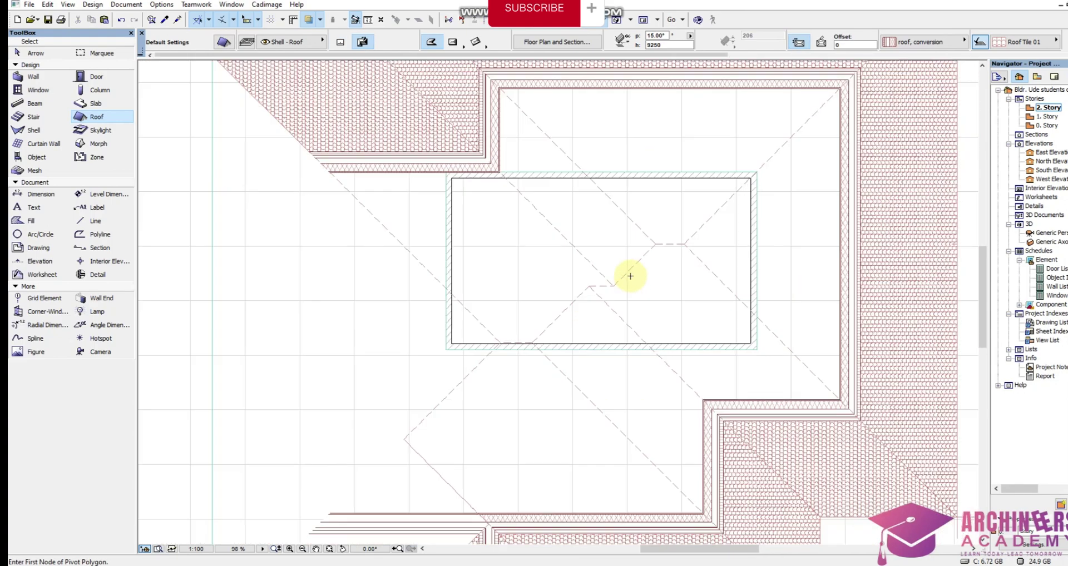
{"action": "scroll", "coordinate": [631, 275], "scroll_direction": "down", "scroll_amount": 1}
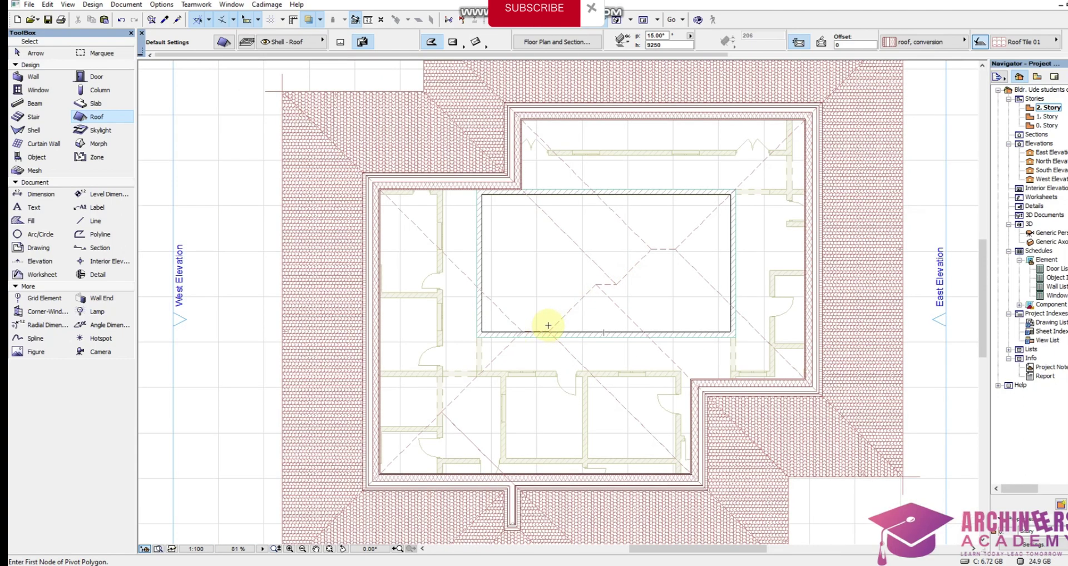
{"action": "scroll", "coordinate": [528, 331], "scroll_direction": "up", "scroll_amount": 4}
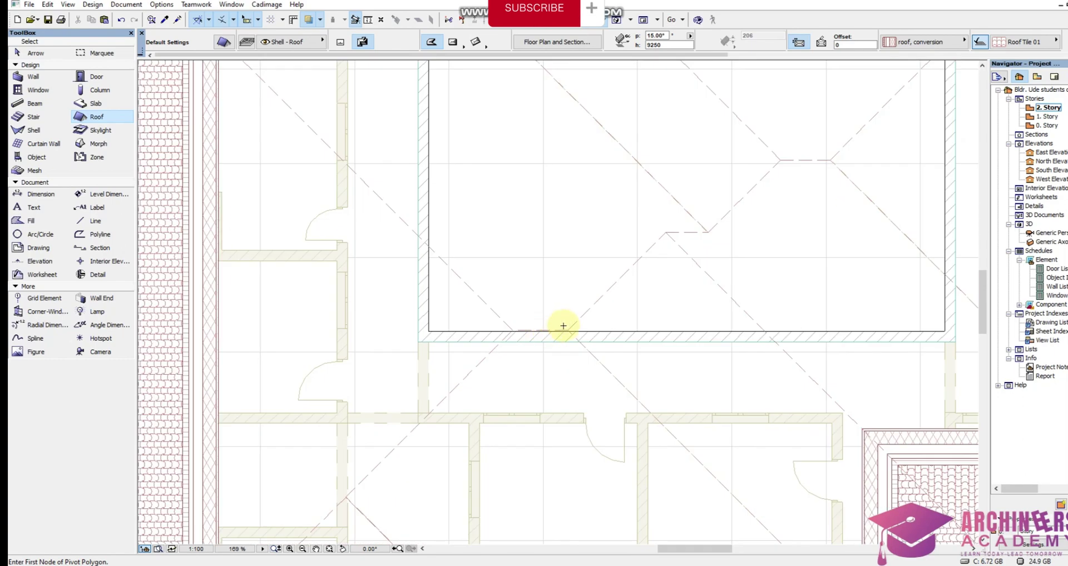
{"action": "left_click", "coordinate": [569, 332], "text": "shift"}
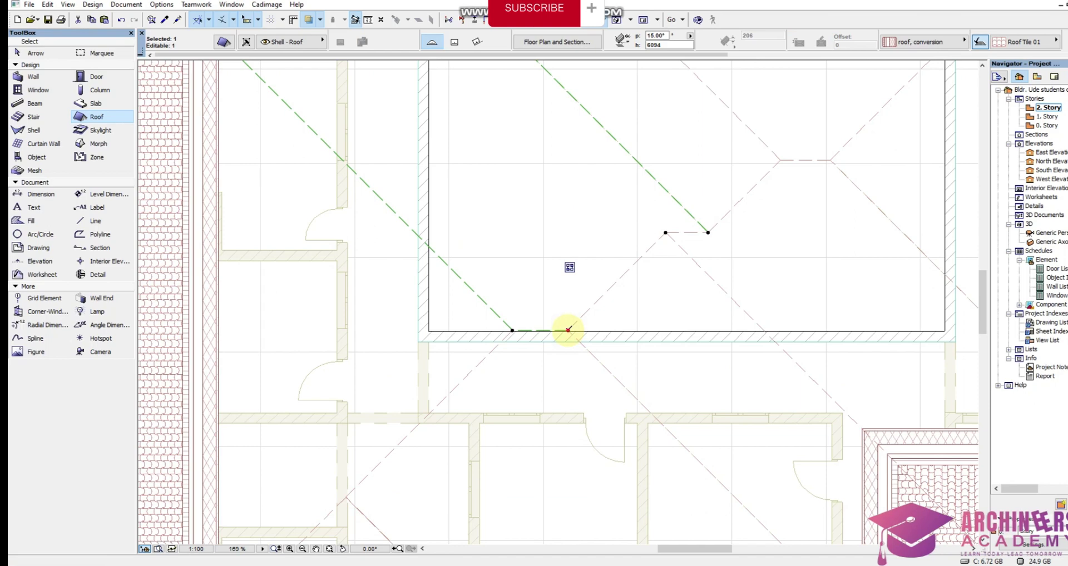
{"action": "left_click", "coordinate": [568, 329]}
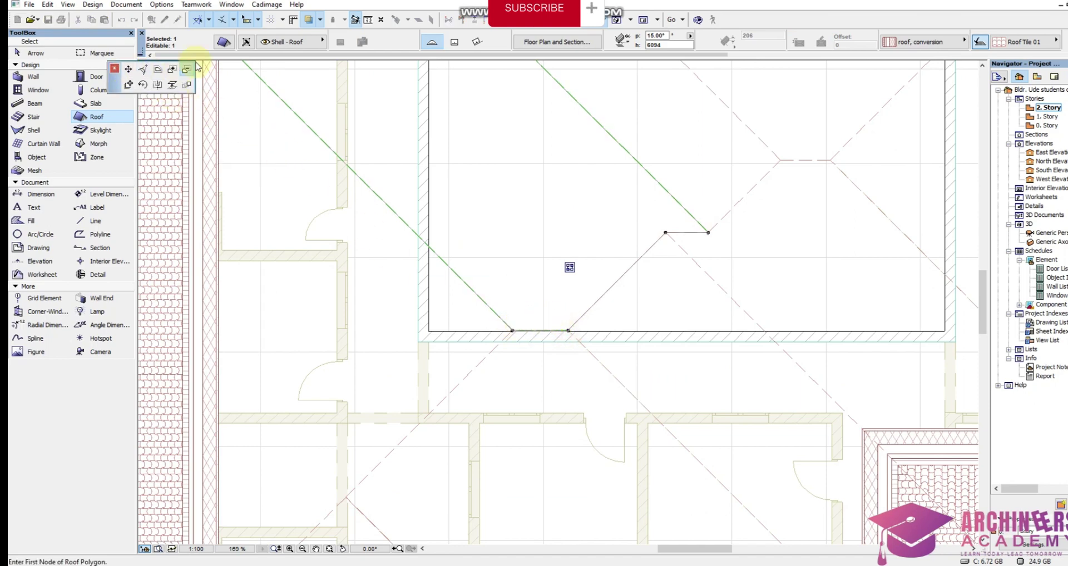
{"action": "left_click", "coordinate": [133, 73]}
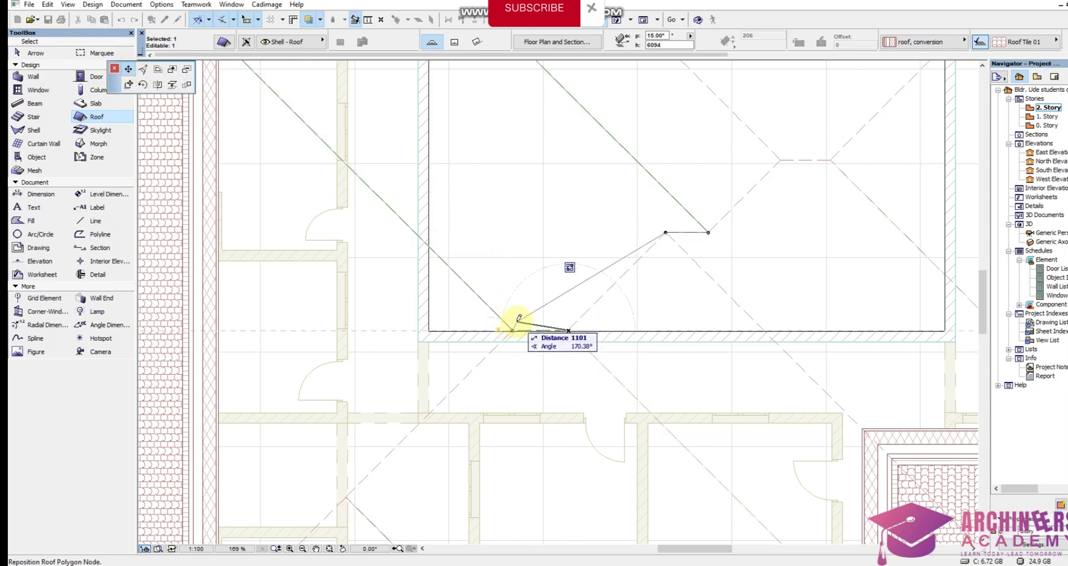
{"action": "scroll", "coordinate": [514, 328], "scroll_direction": "down", "scroll_amount": 2}
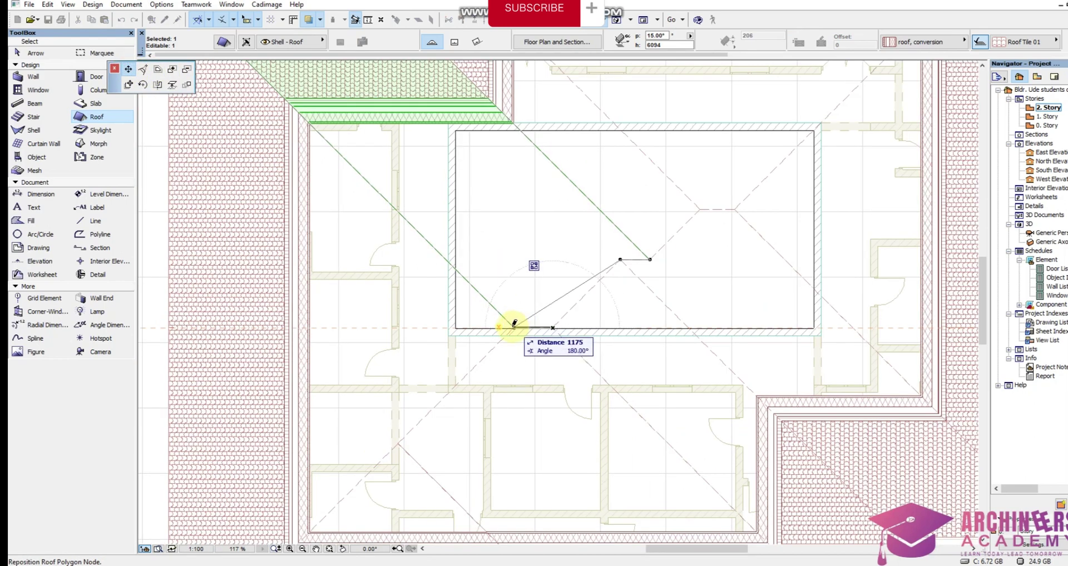
{"action": "left_click", "coordinate": [515, 327]}
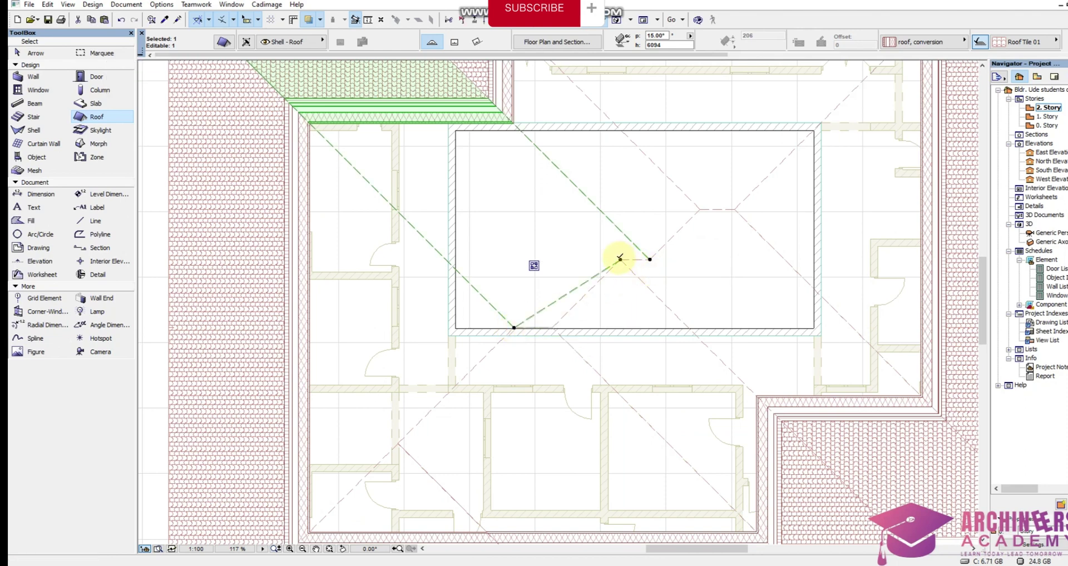
Move the plane's upper ridge's west node to the courtyard wall's outer northwest corner and its southern node 2906 at 135° onto the wall's west face
{"action": "left_click", "coordinate": [620, 258]}
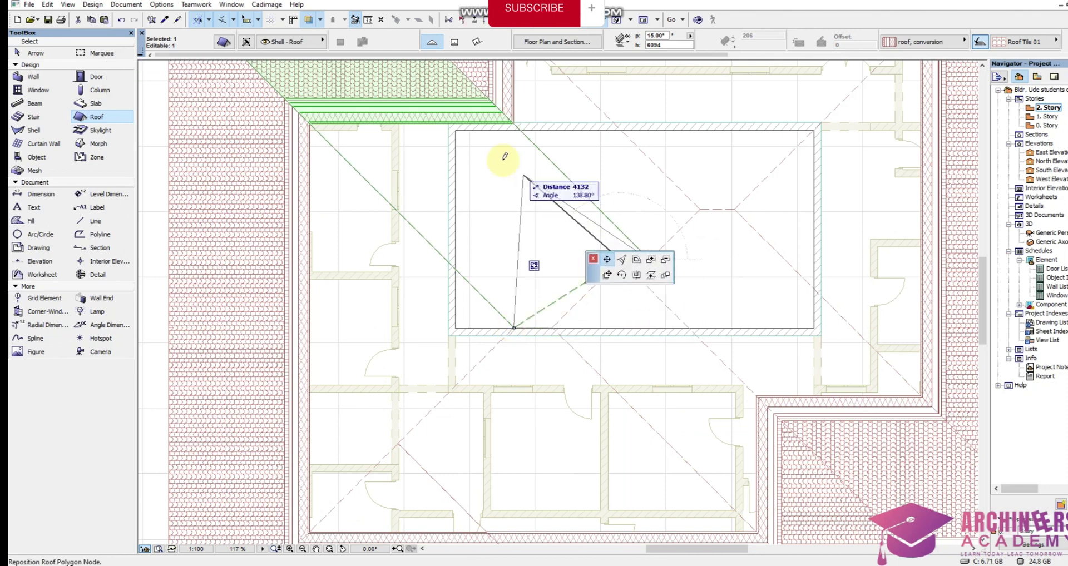
{"action": "left_click", "coordinate": [448, 119]}
{"action": "left_click", "coordinate": [514, 325]}
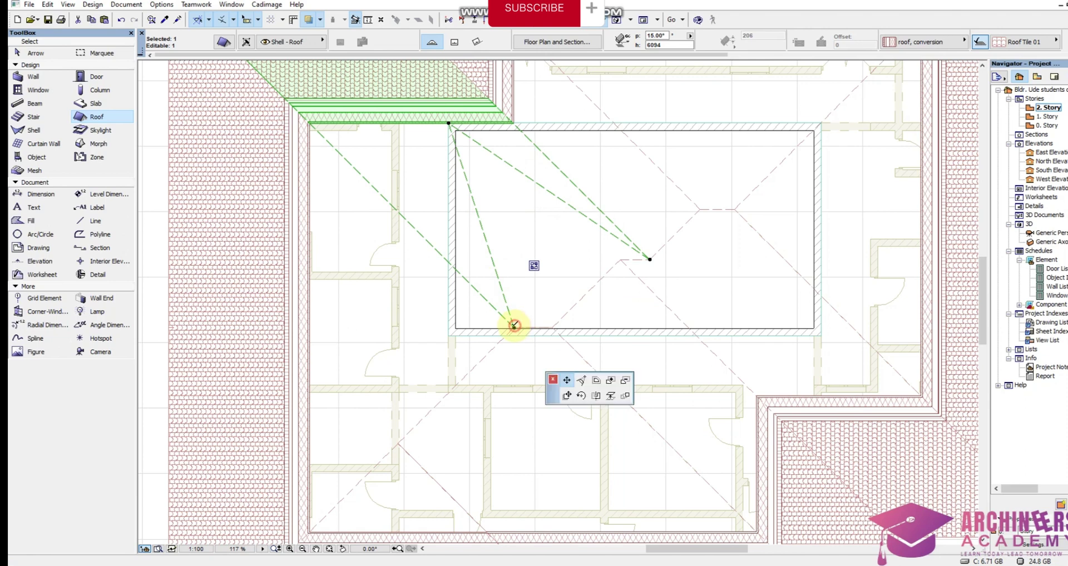
{"action": "left_click", "coordinate": [448, 262]}
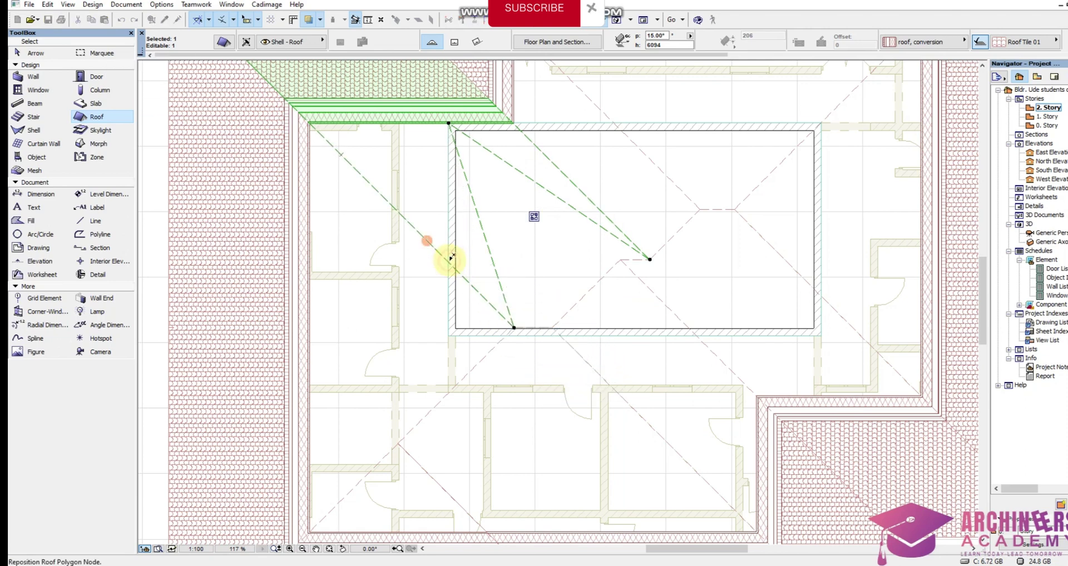
Move the plane's remaining ridge node inside the courtyard to the roof's inner valley corner at the north courtyard wall
{"action": "left_click", "coordinate": [650, 258]}
{"action": "scroll", "coordinate": [519, 126], "scroll_direction": "up", "scroll_amount": 3}
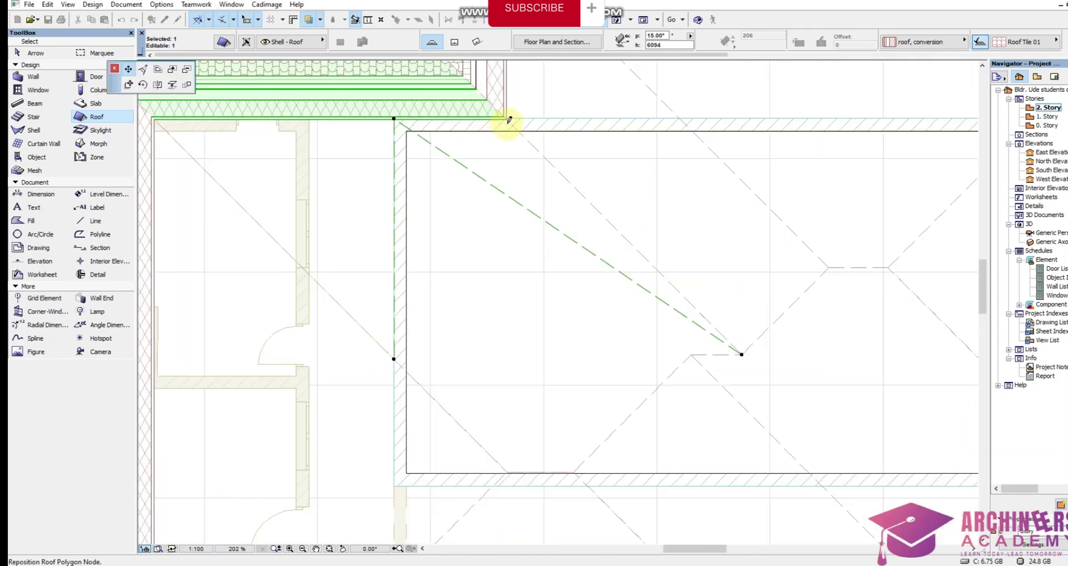
{"action": "left_click", "coordinate": [506, 115]}
{"action": "scroll", "coordinate": [510, 313], "scroll_direction": "down", "scroll_amount": 2}
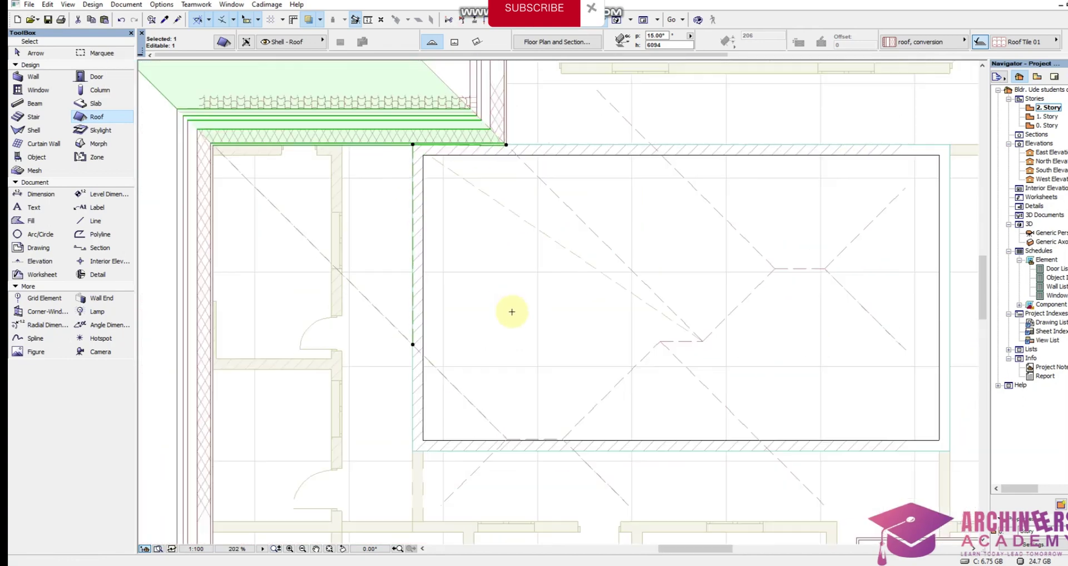
Realign the plane's valley corner node with the outer edge of the north courtyard wall
{"action": "scroll", "coordinate": [444, 231], "scroll_direction": "up", "scroll_amount": 4}
{"action": "scroll", "coordinate": [445, 171], "scroll_direction": "up", "scroll_amount": 3}
{"action": "scroll", "coordinate": [449, 167], "scroll_direction": "down", "scroll_amount": 2}
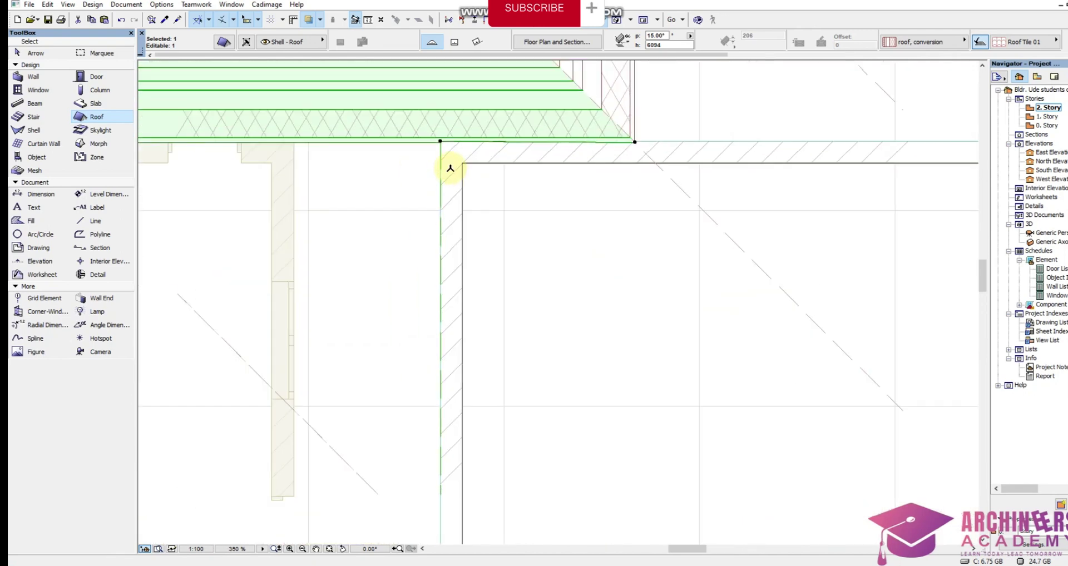
{"action": "scroll", "coordinate": [553, 116], "scroll_direction": "up", "scroll_amount": 4}
{"action": "scroll", "coordinate": [652, 173], "scroll_direction": "up", "scroll_amount": 5}
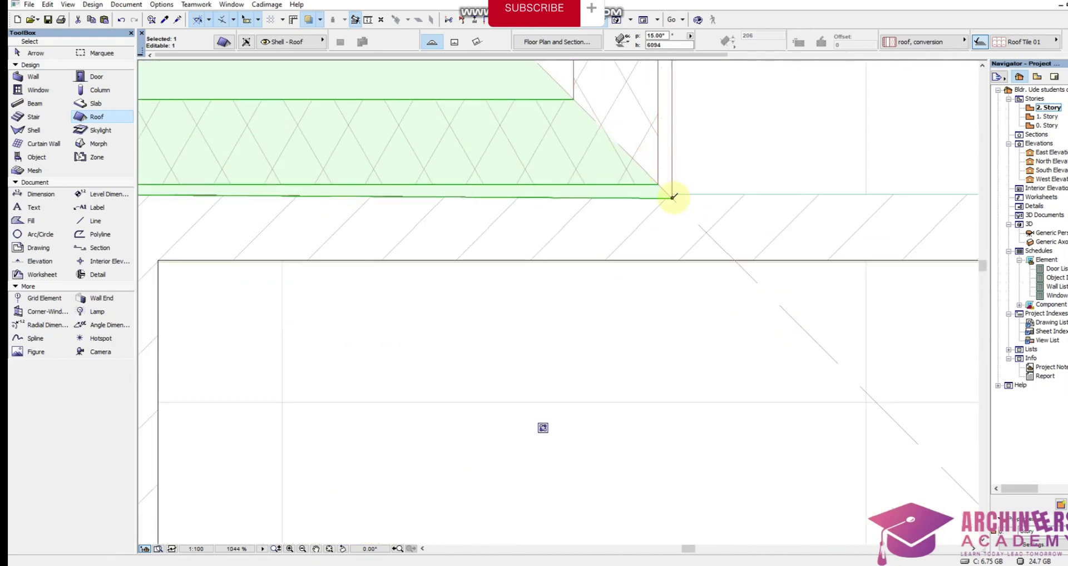
{"action": "left_click", "coordinate": [673, 197]}
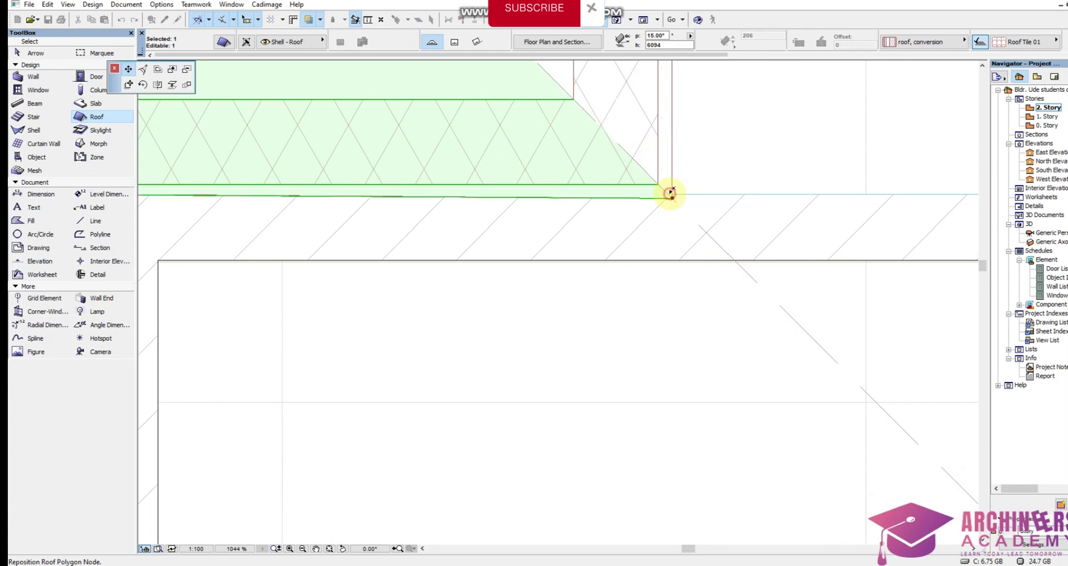
{"action": "left_click", "coordinate": [670, 191]}
Select the west-facing roof plane at the northwest notch and move its lower ridge node onto the notch's inner corner at the north courtyard wall
{"action": "scroll", "coordinate": [567, 219], "scroll_direction": "down", "scroll_amount": 1}
{"action": "scroll", "coordinate": [568, 218], "scroll_direction": "down", "scroll_amount": 5}
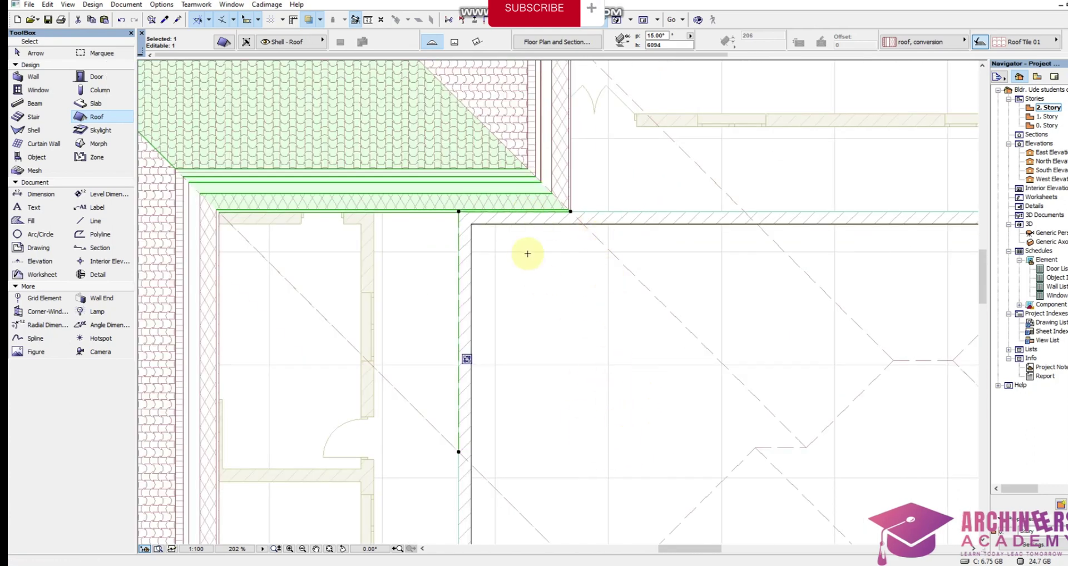
{"action": "scroll", "coordinate": [467, 267], "scroll_direction": "down", "scroll_amount": 1}
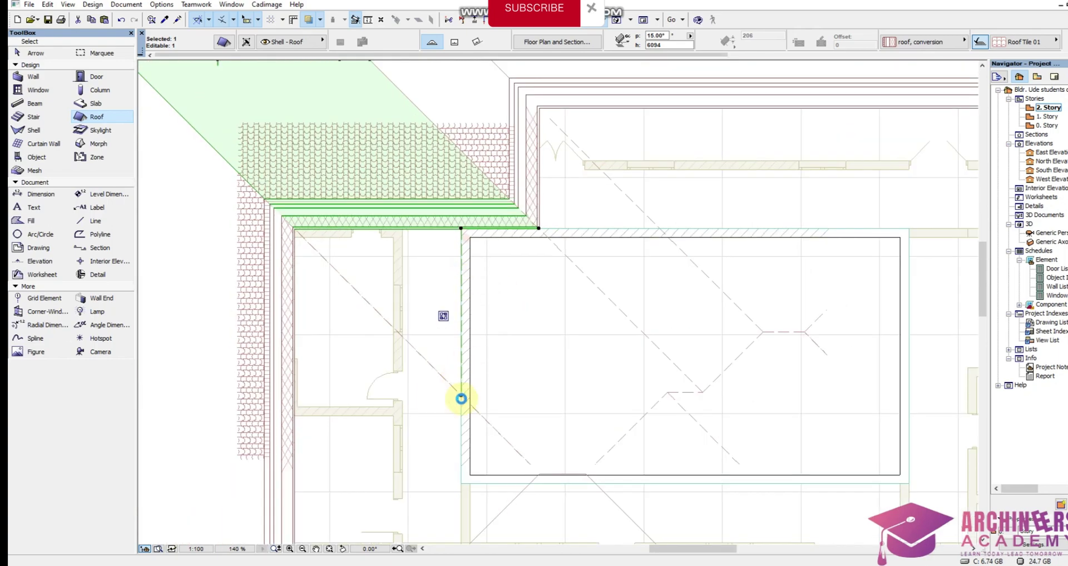
{"action": "left_click", "coordinate": [622, 366]}
{"action": "left_click", "coordinate": [653, 343], "text": "shift"}
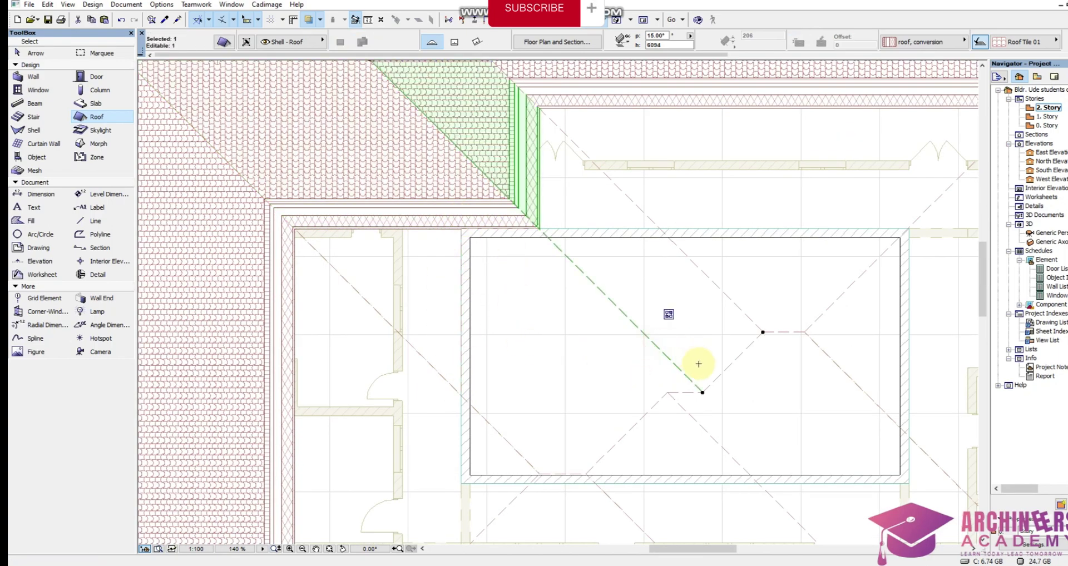
{"action": "left_click", "coordinate": [703, 392]}
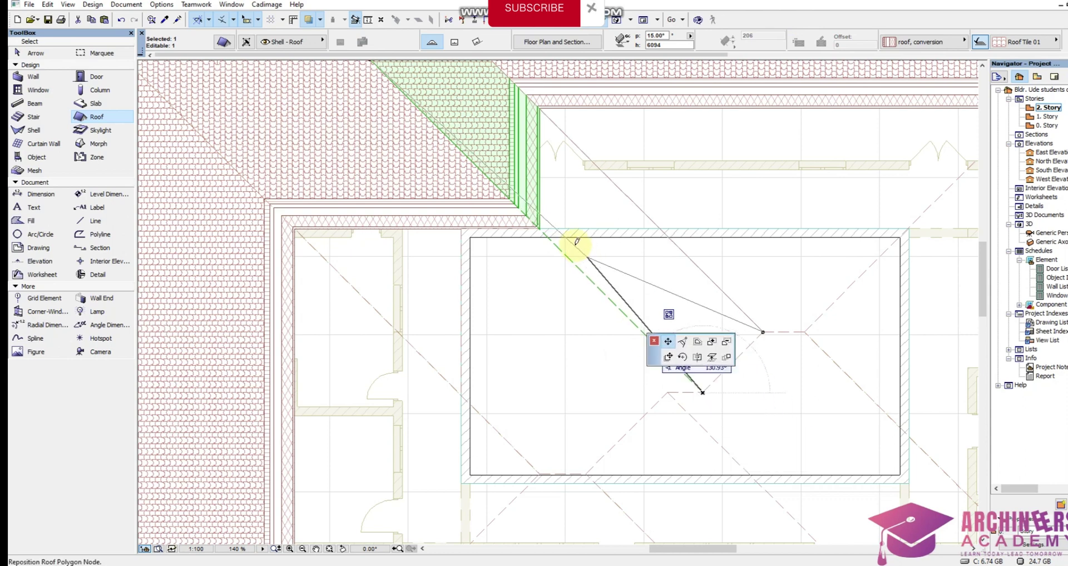
{"action": "left_click", "coordinate": [539, 225]}
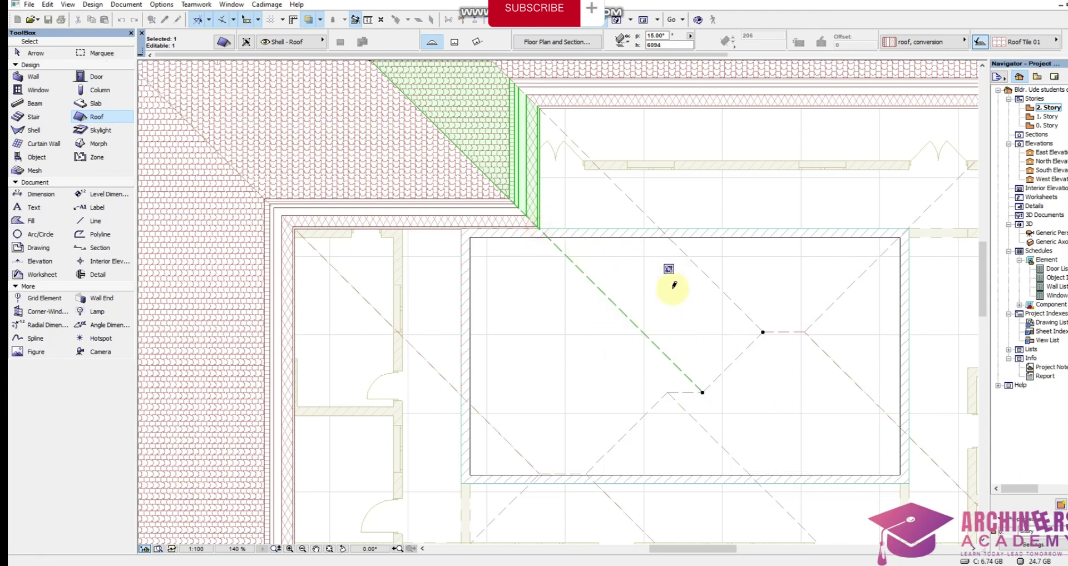
Move the notch plane's remaining ridge node along its sloping edge onto the north courtyard wall's outer face and deselect the plane
{"action": "left_click", "coordinate": [762, 331]}
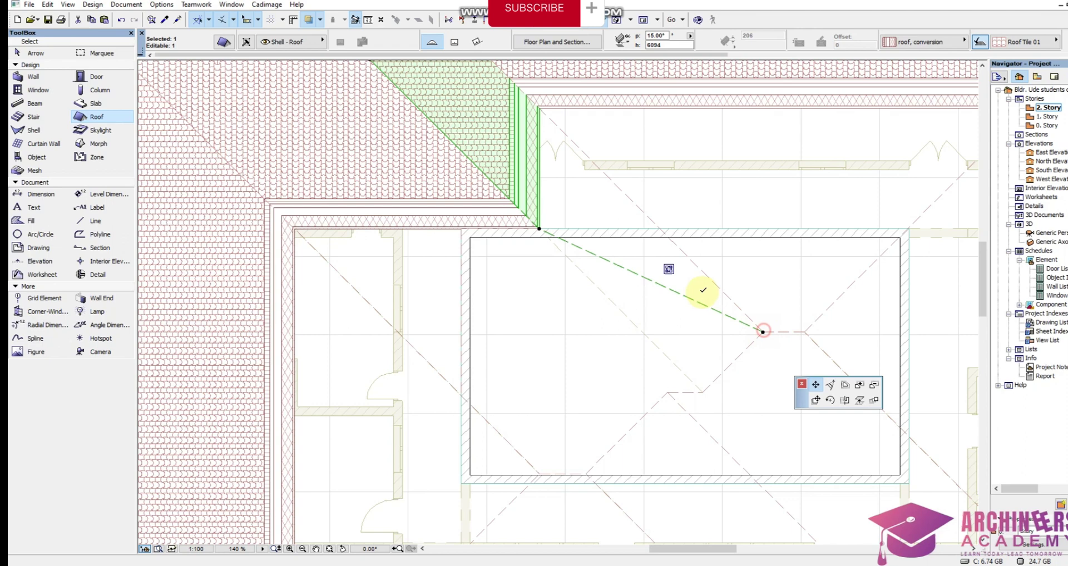
{"action": "left_click", "coordinate": [660, 229]}
{"action": "left_click", "coordinate": [660, 228]}
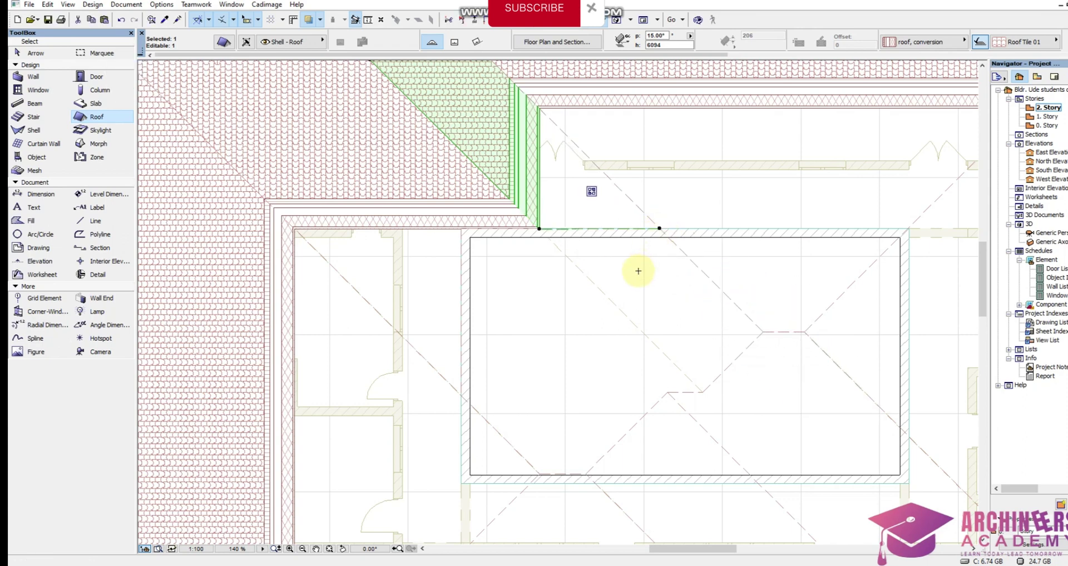
{"action": "key", "text": "Escape"}
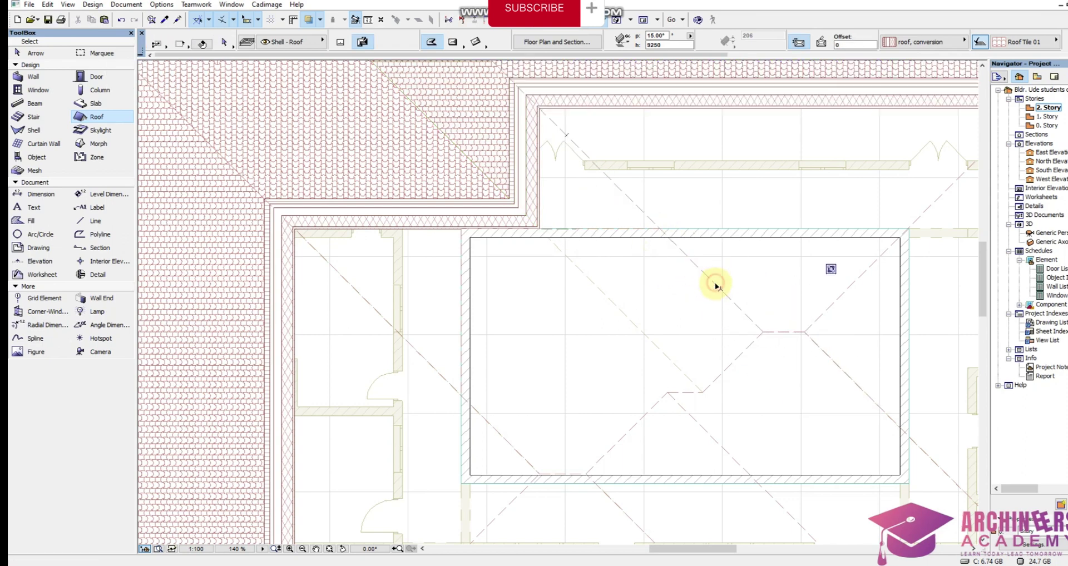
Select the long north roof plane and move its west ridge node to where its edge meets the north courtyard wall's outer face
{"action": "left_click", "coordinate": [715, 284], "text": "shift"}
{"action": "scroll", "coordinate": [592, 349], "scroll_direction": "down", "scroll_amount": 3}
{"action": "scroll", "coordinate": [727, 331], "scroll_direction": "up", "scroll_amount": 3}
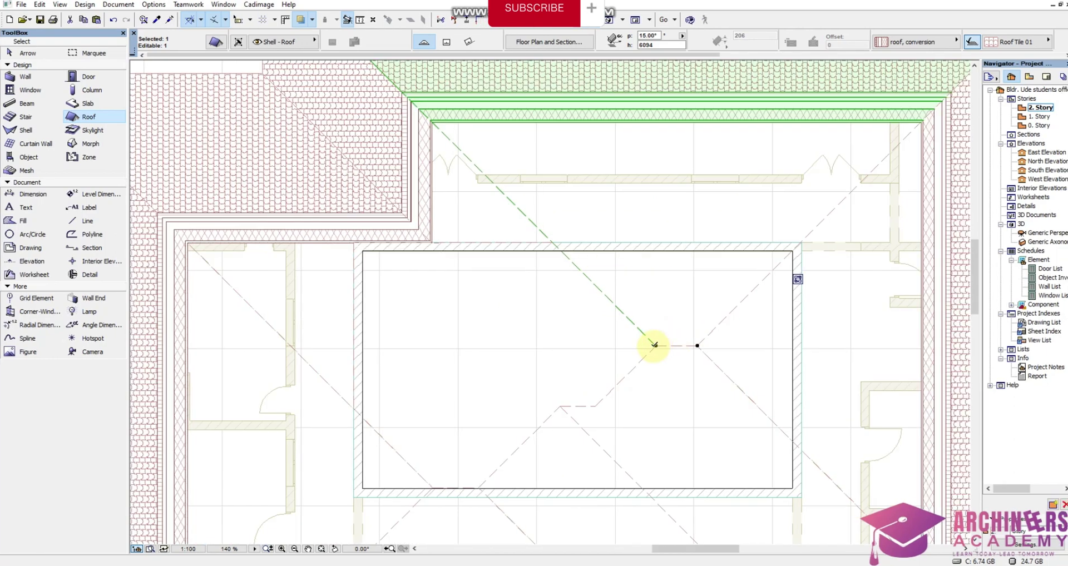
{"action": "left_click", "coordinate": [655, 345]}
{"action": "left_click", "coordinate": [554, 243]}
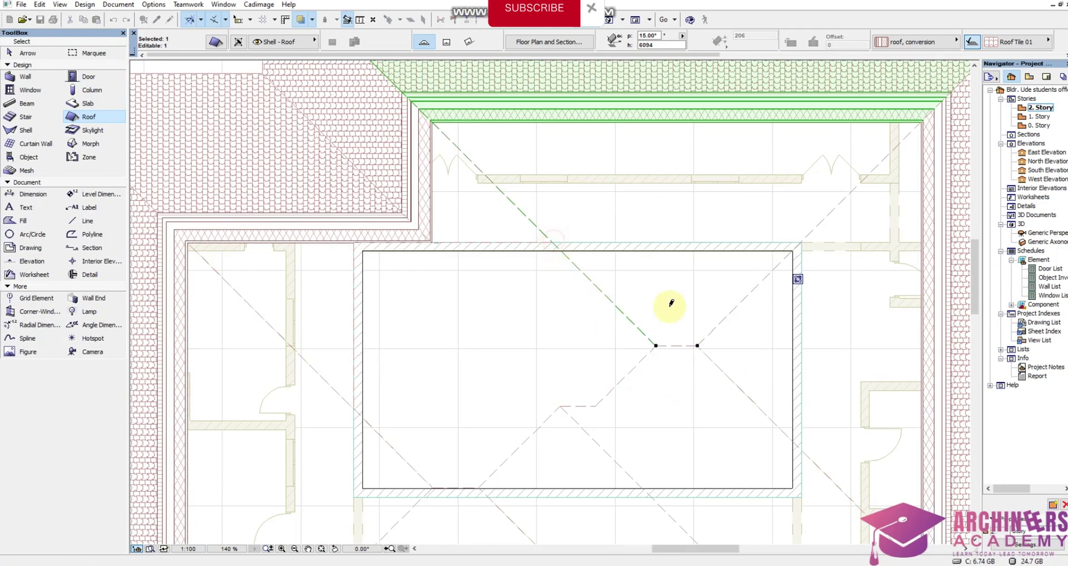
Move the north plane's east ridge node to the courtyard wall's outer northeast corner and deselect the plane
{"action": "left_click", "coordinate": [696, 345]}
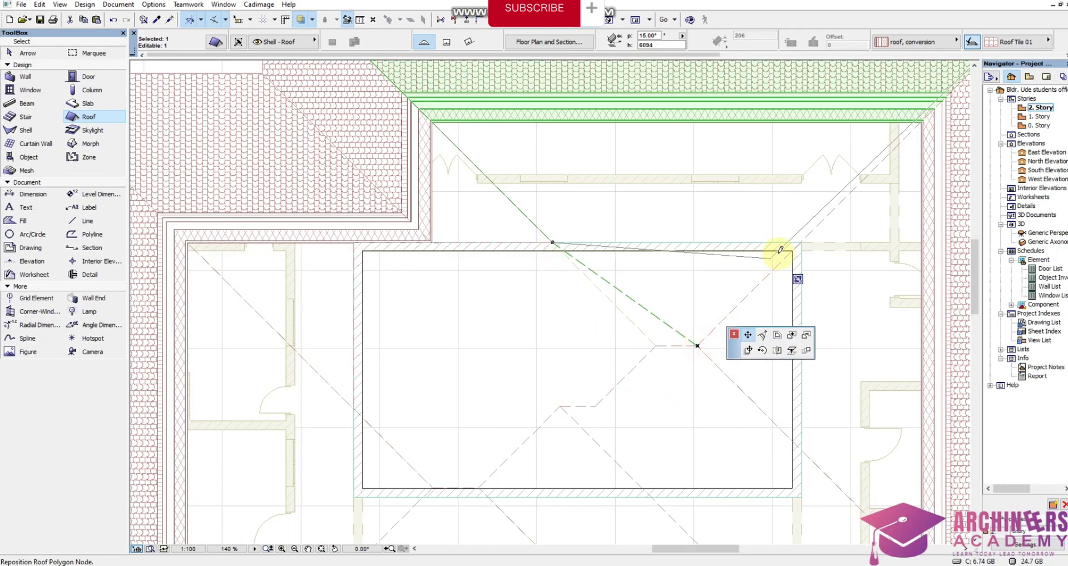
{"action": "scroll", "coordinate": [806, 241], "scroll_direction": "up", "scroll_amount": 2}
{"action": "scroll", "coordinate": [802, 241], "scroll_direction": "up", "scroll_amount": 2}
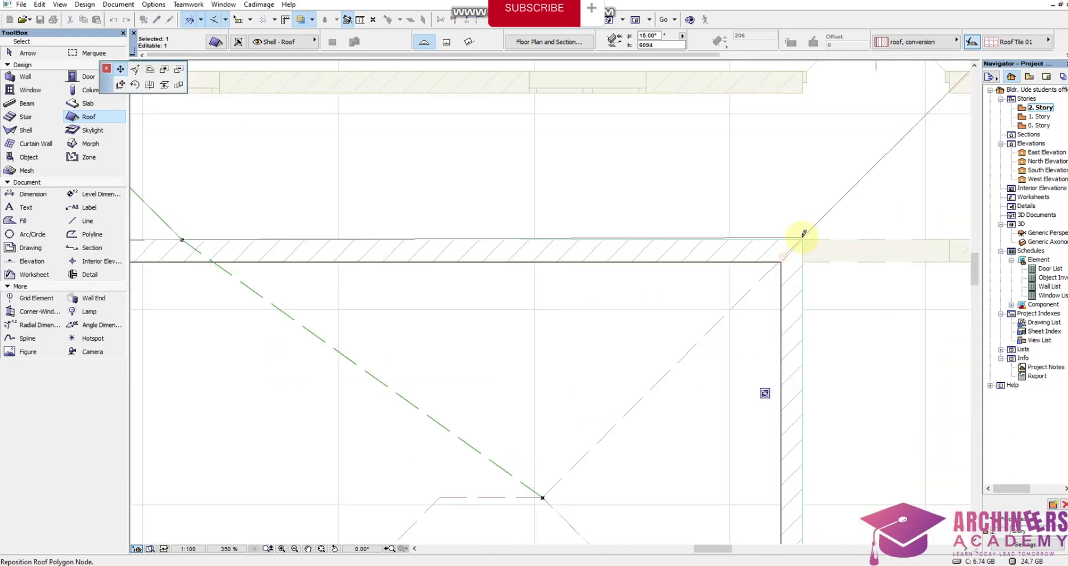
{"action": "left_click", "coordinate": [802, 238]}
{"action": "scroll", "coordinate": [758, 255], "scroll_direction": "down", "scroll_amount": 6}
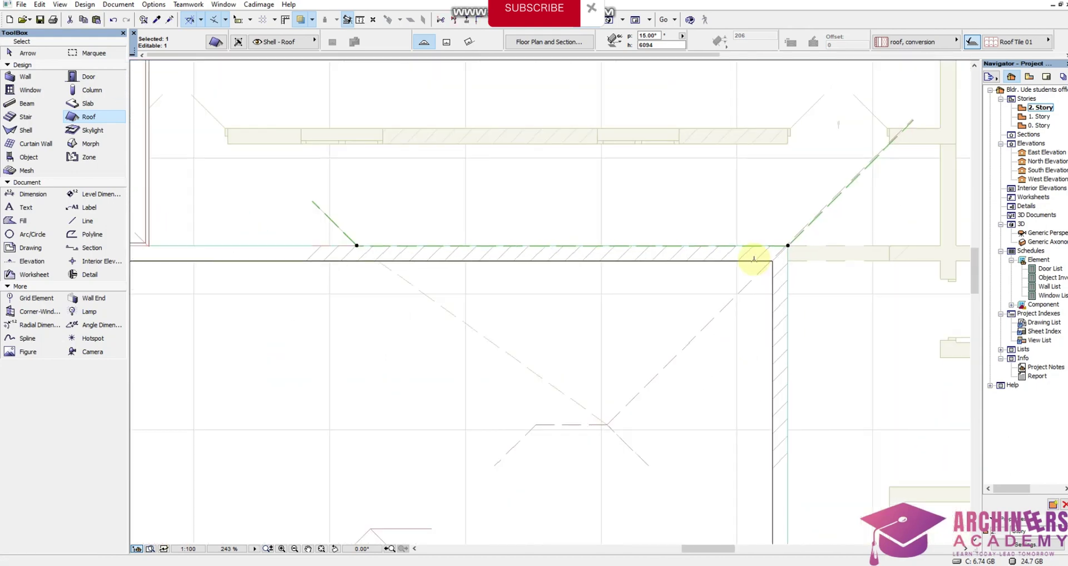
{"action": "key", "text": "Escape"}
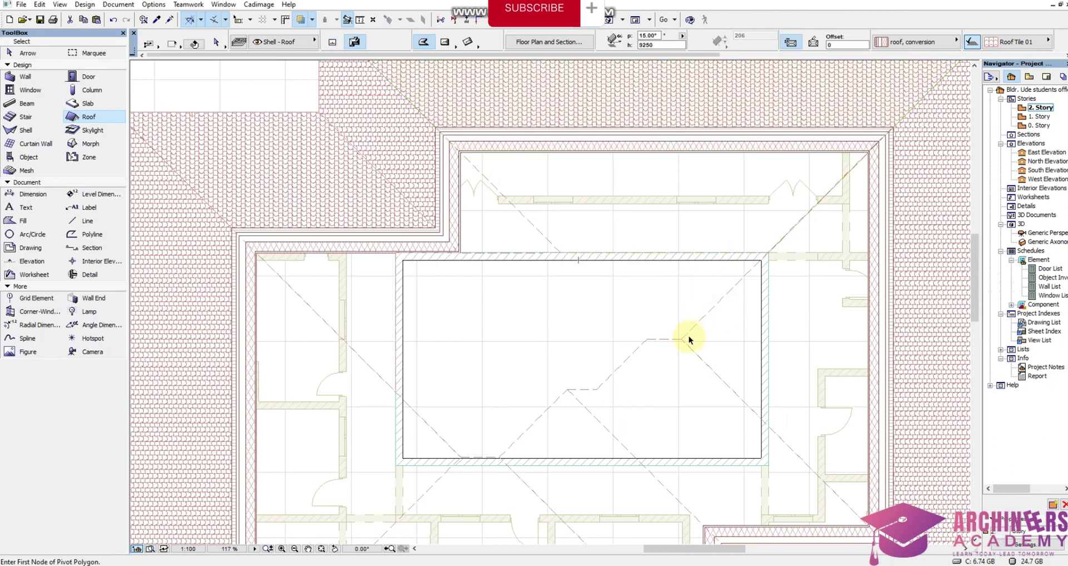
Select the east roof plane, shift its ridge node eastward inside the courtyard and insert a new node at the courtyard wall's outer northeast corner
{"action": "left_click", "coordinate": [720, 304], "text": "shift"}
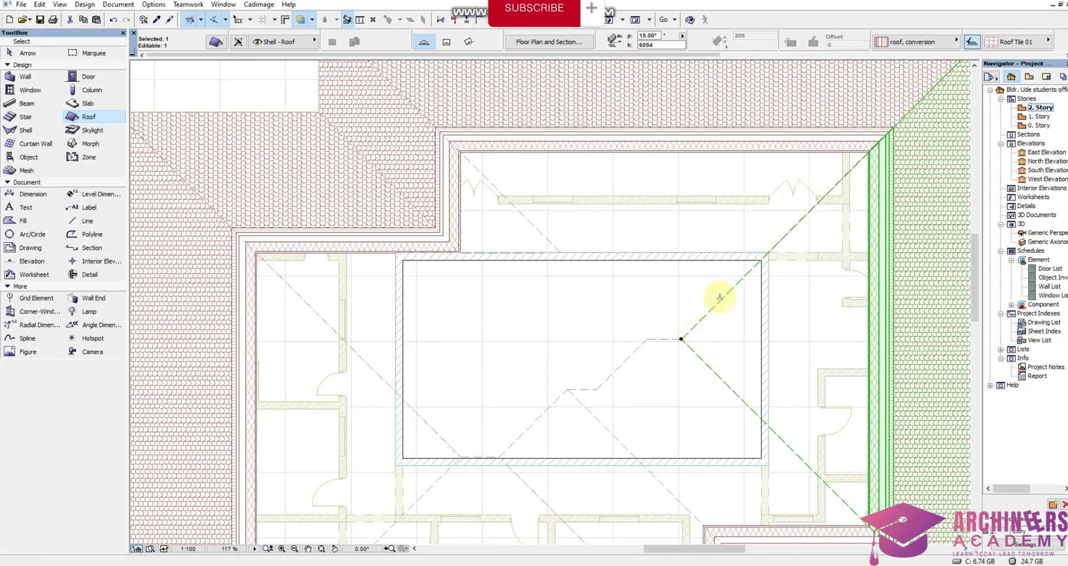
{"action": "scroll", "coordinate": [715, 298], "scroll_direction": "down", "scroll_amount": 2}
{"action": "scroll", "coordinate": [699, 319], "scroll_direction": "up", "scroll_amount": 3}
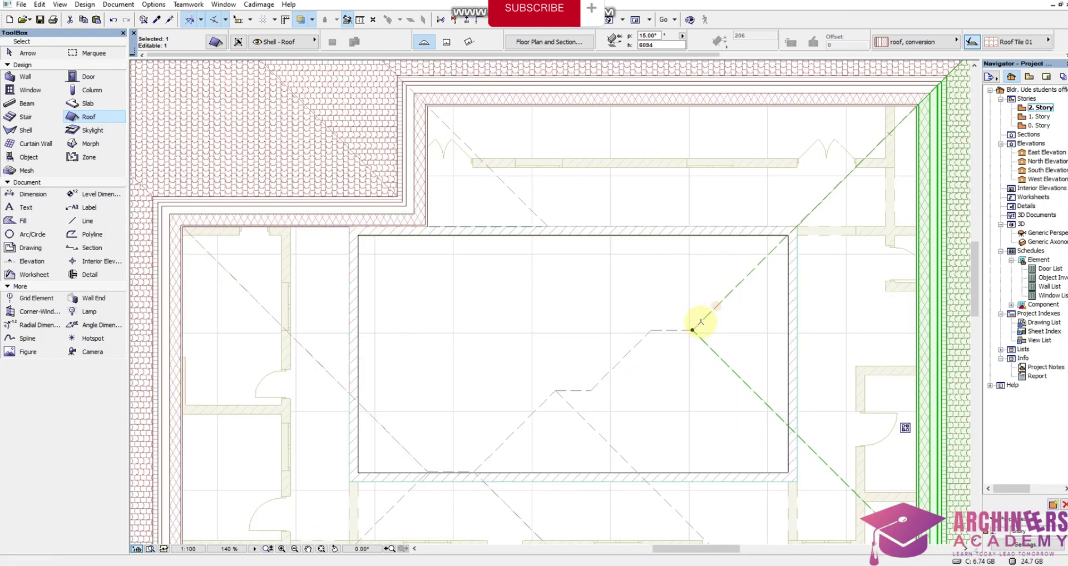
{"action": "left_click", "coordinate": [692, 330]}
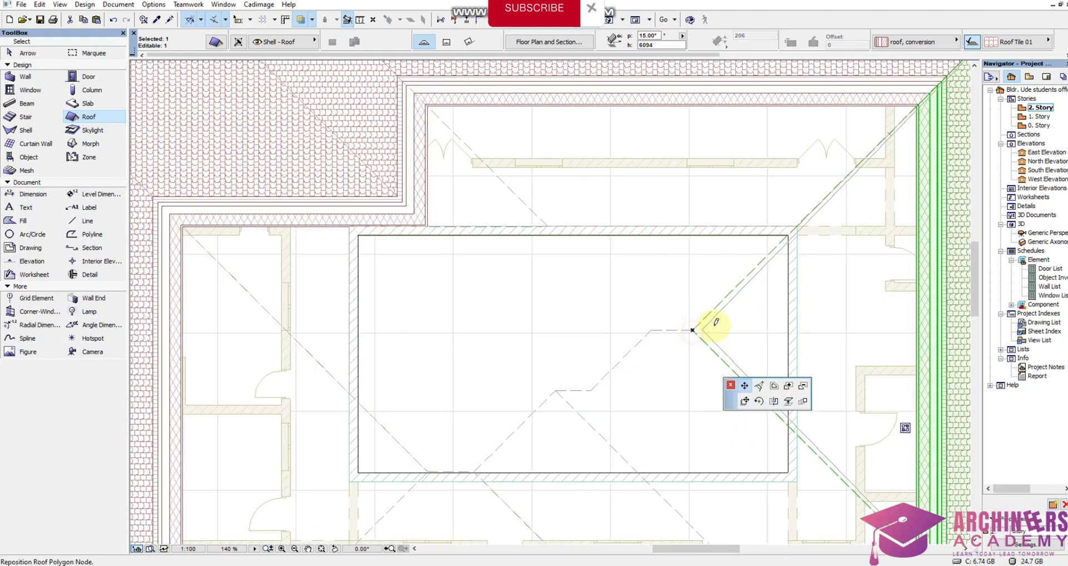
{"action": "left_click", "coordinate": [749, 328]}
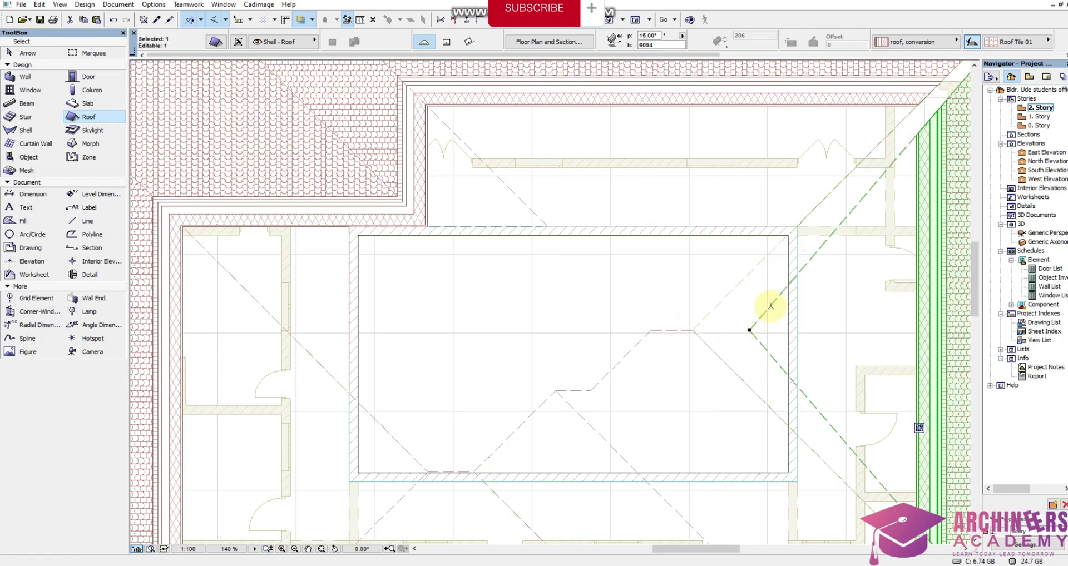
{"action": "left_click", "coordinate": [770, 305]}
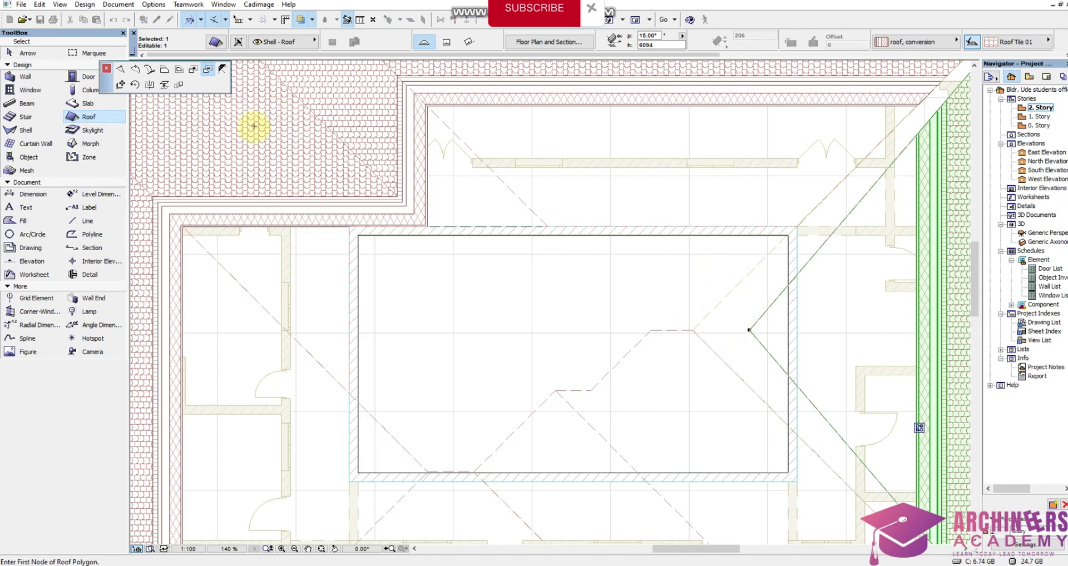
{"action": "left_click", "coordinate": [120, 70]}
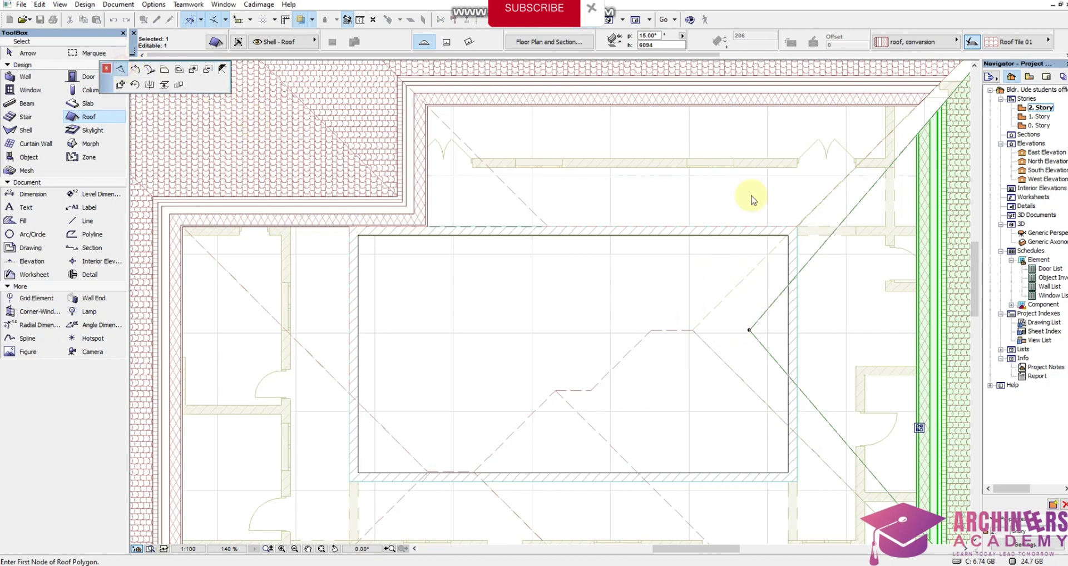
{"action": "left_click", "coordinate": [798, 223]}
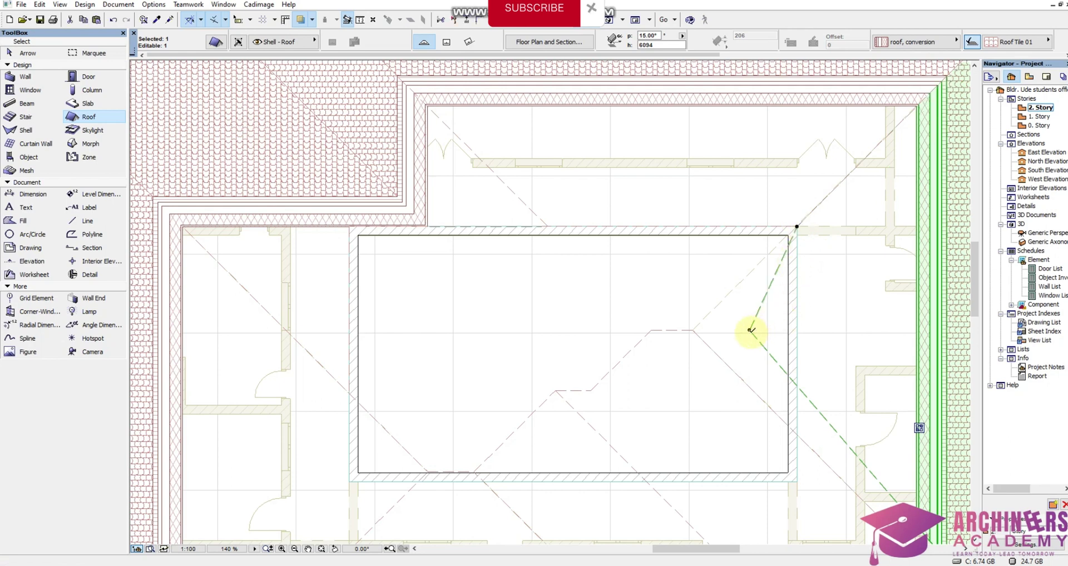
Move the east plane's remaining courtyard node onto the east wall's outer face where the southeast roof line crosses it
{"action": "left_click", "coordinate": [750, 329]}
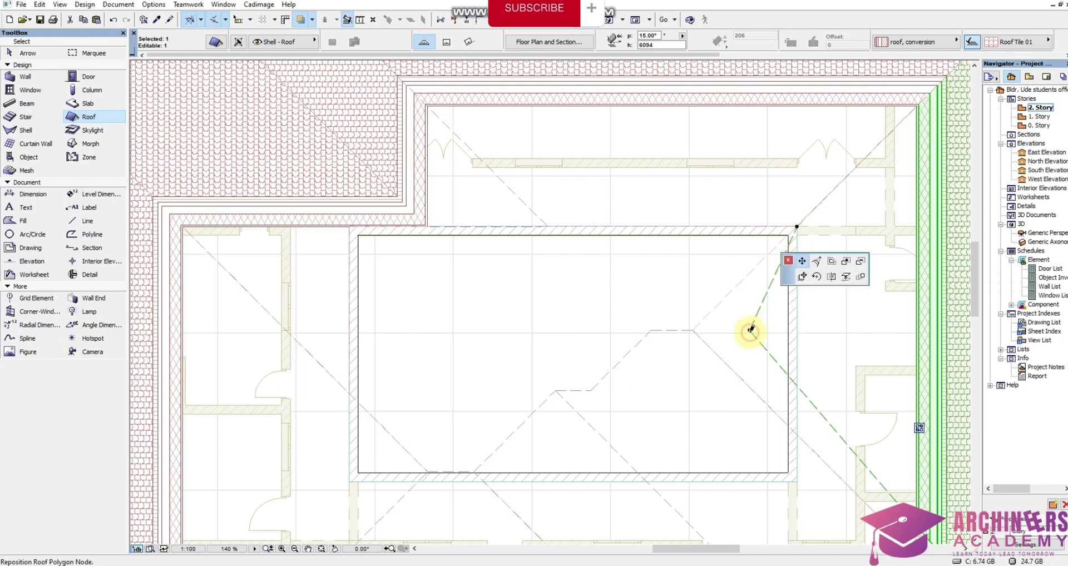
{"action": "left_click", "coordinate": [796, 384]}
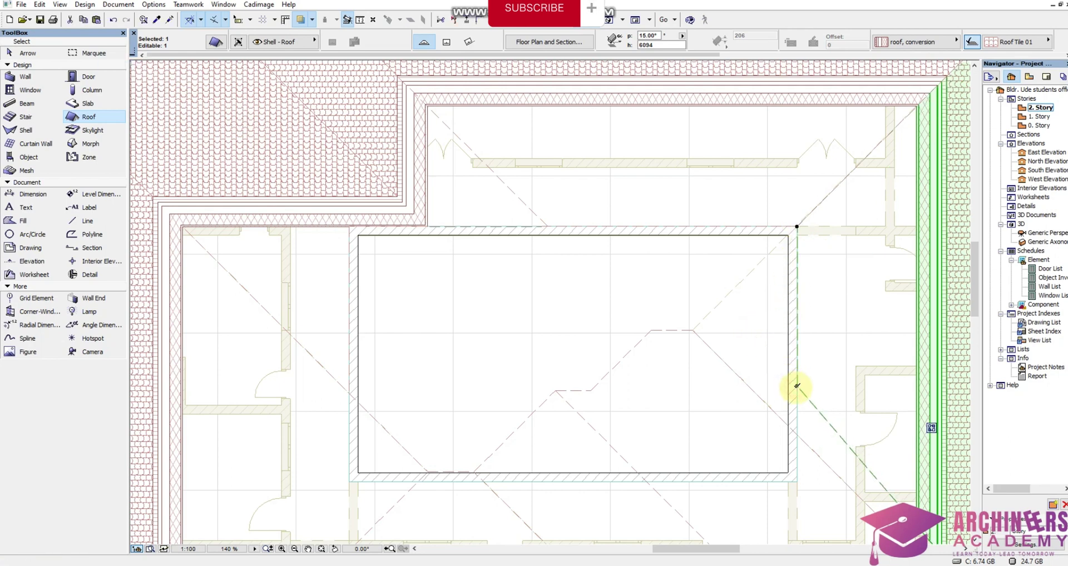
{"action": "left_click", "coordinate": [796, 386]}
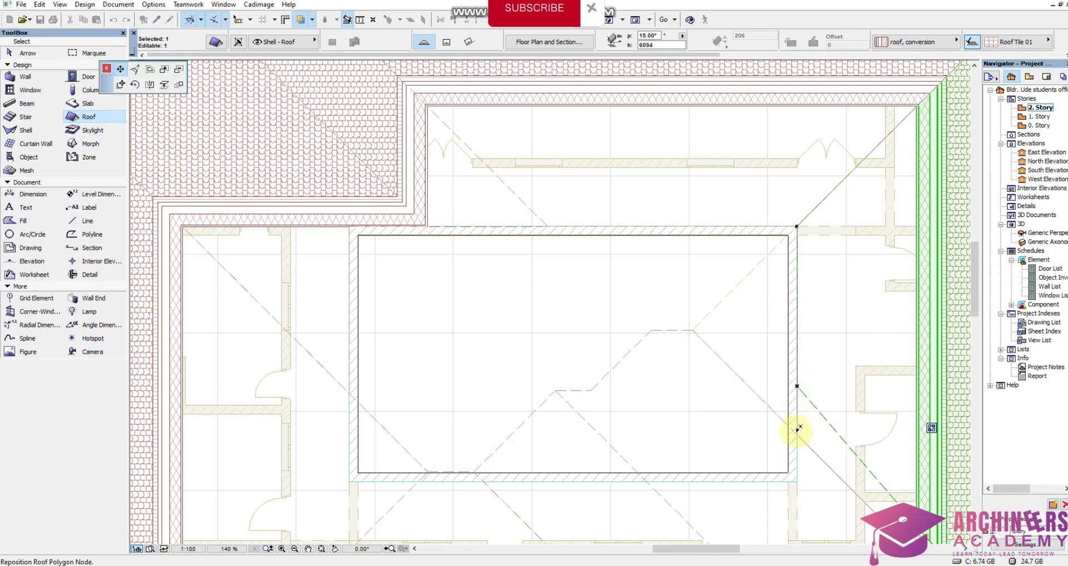
{"action": "left_click", "coordinate": [799, 428]}
{"action": "scroll", "coordinate": [760, 383], "scroll_direction": "down", "scroll_amount": 3}
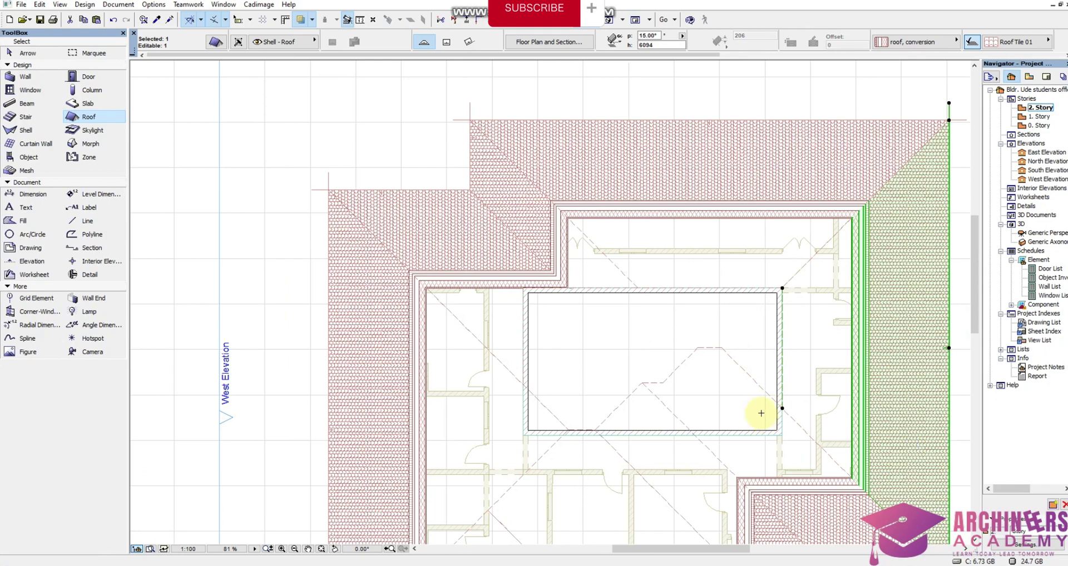
{"action": "scroll", "coordinate": [746, 262], "scroll_direction": "up", "scroll_amount": 1}
{"action": "scroll", "coordinate": [732, 282], "scroll_direction": "up", "scroll_amount": 1}
{"action": "scroll", "coordinate": [730, 279], "scroll_direction": "down", "scroll_amount": 2}
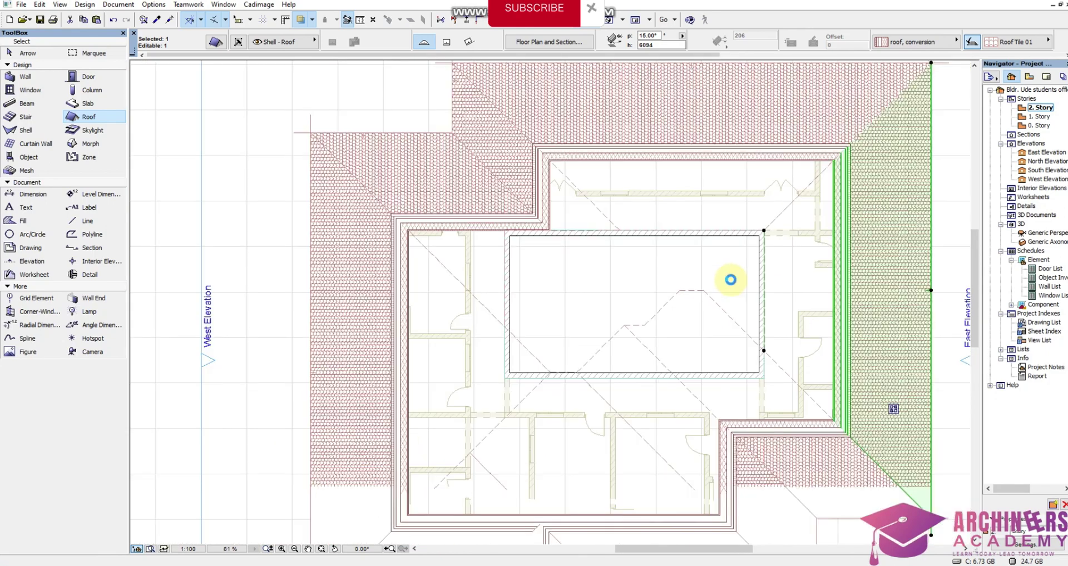
{"action": "left_click", "coordinate": [730, 280]}
{"action": "left_click", "coordinate": [720, 283]}
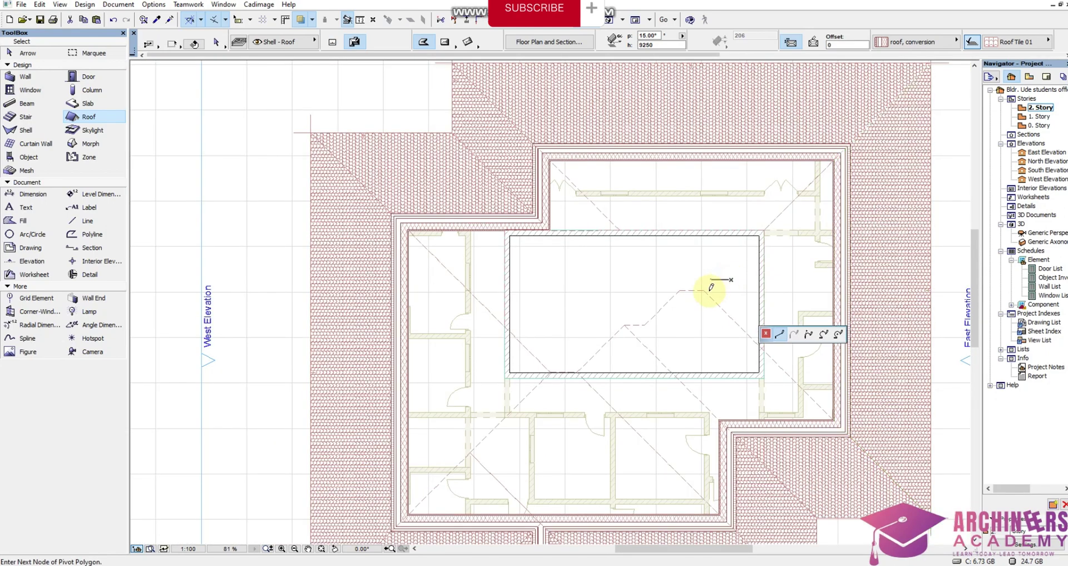
{"action": "key", "text": "Escape"}
Select the south-facing roof plane at the southeast and move its ridge's east node onto the east courtyard wall's outer face at the hip line
{"action": "left_click", "coordinate": [705, 291]}
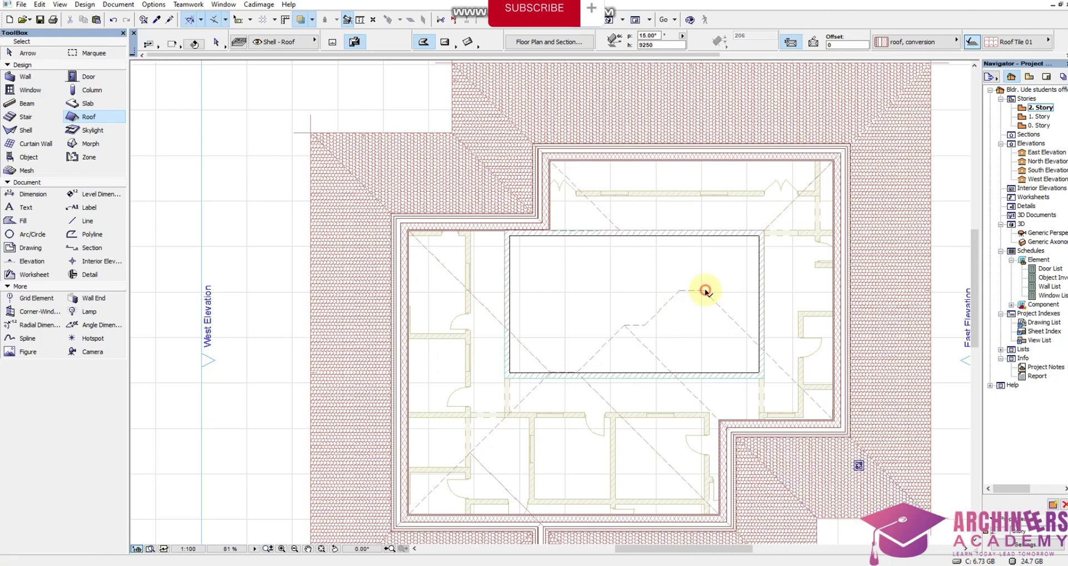
{"action": "left_click", "coordinate": [705, 289]}
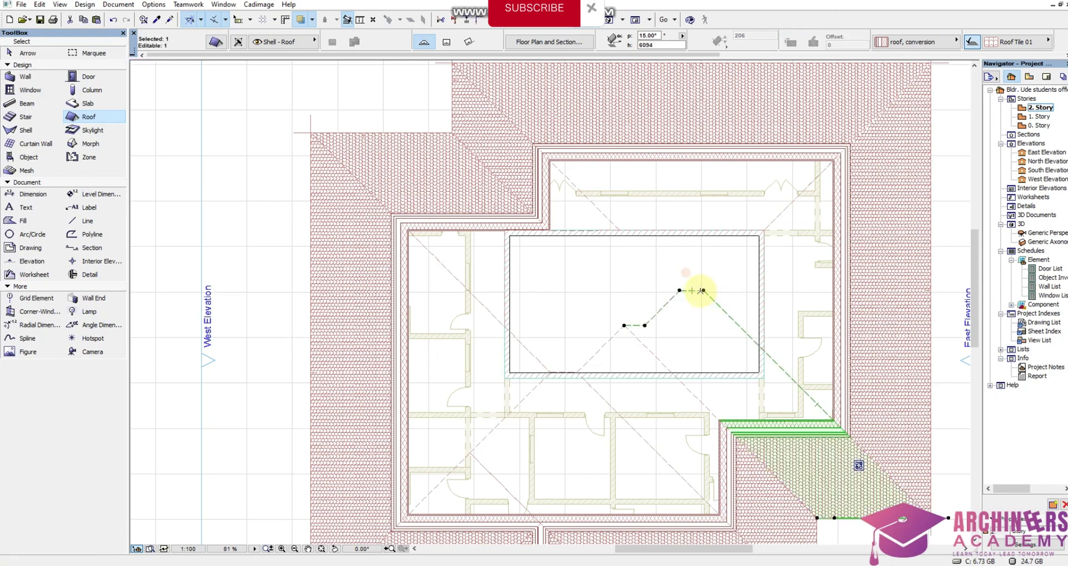
{"action": "left_click", "coordinate": [703, 290]}
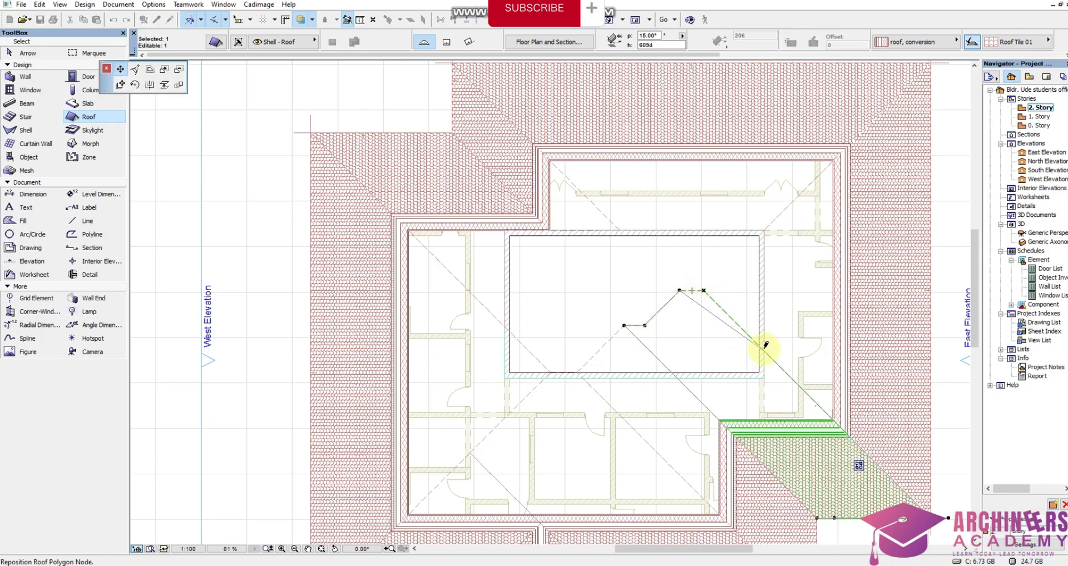
{"action": "left_click", "coordinate": [764, 346]}
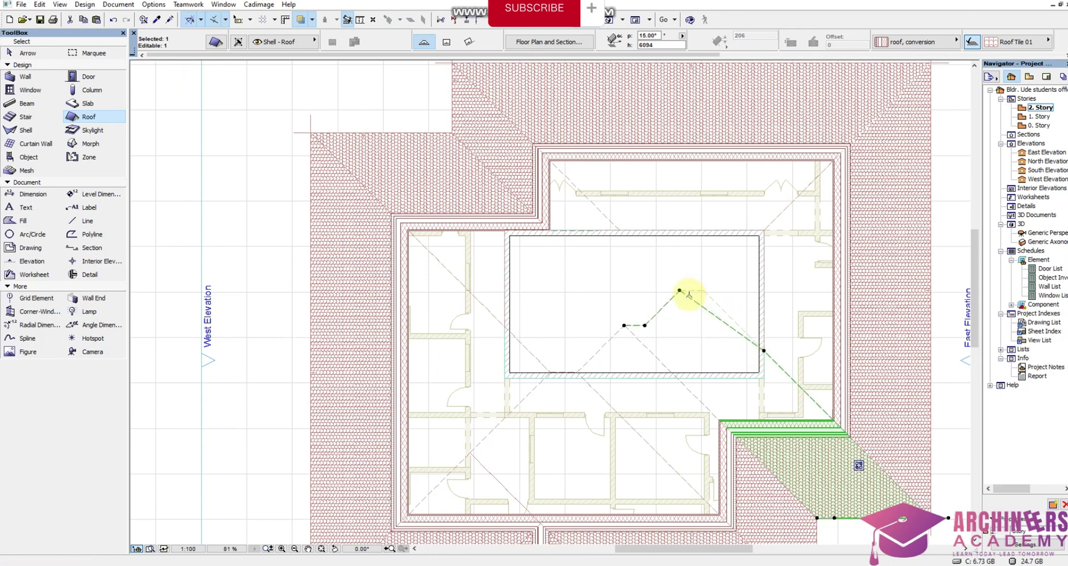
Merge the plane's next ridge node into that wall node and move the following one to the courtyard wall's outer southeast corner
{"action": "left_click", "coordinate": [680, 291]}
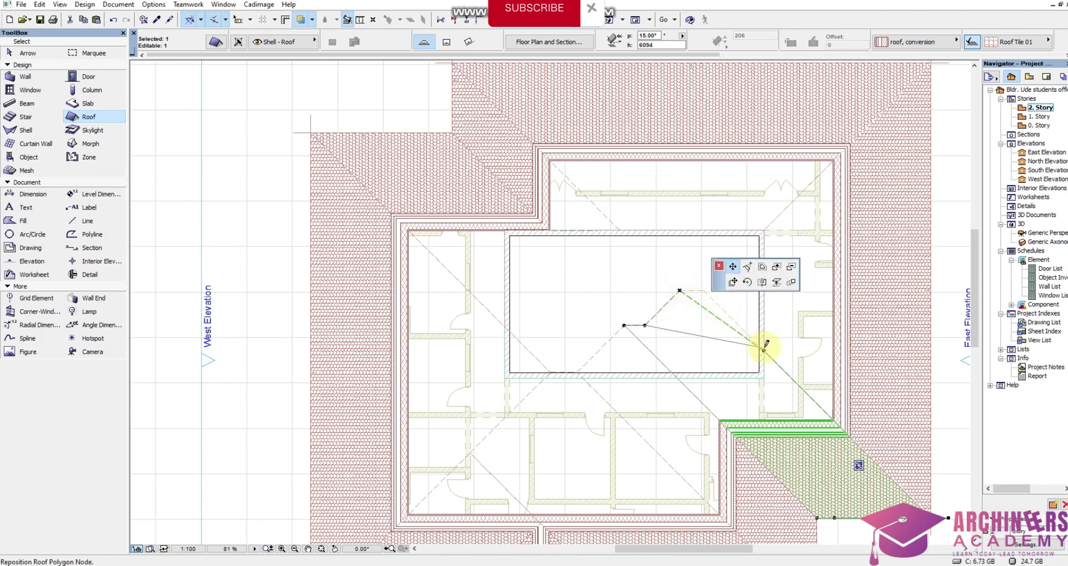
{"action": "left_click", "coordinate": [763, 349]}
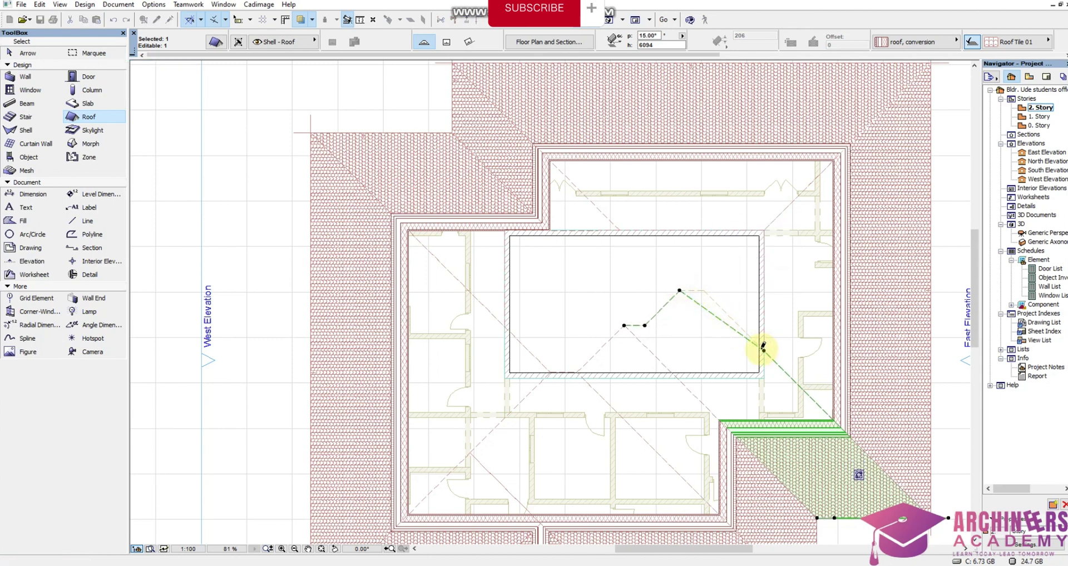
{"action": "left_click", "coordinate": [645, 325]}
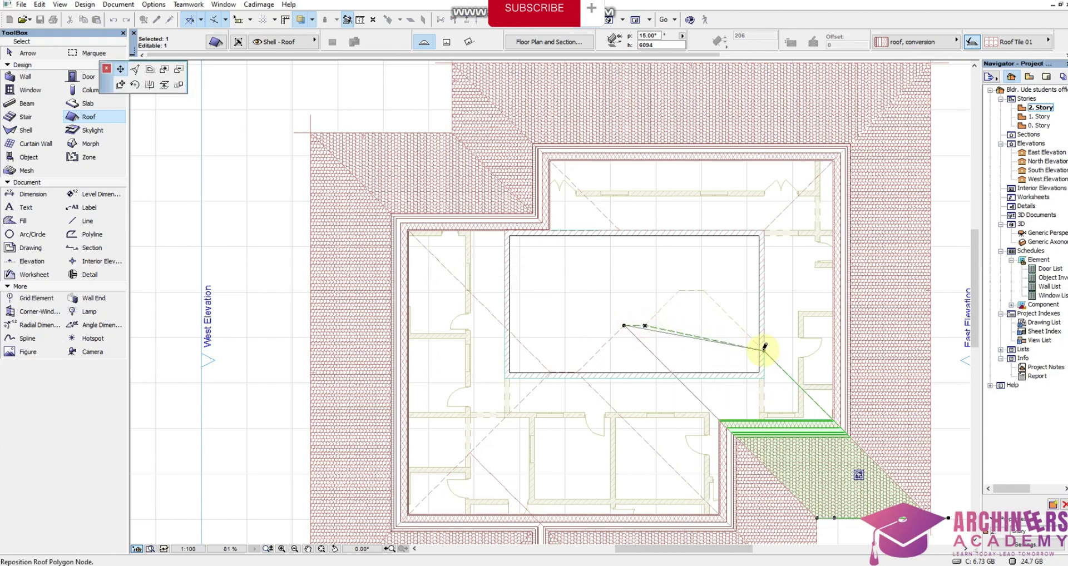
{"action": "left_click", "coordinate": [764, 377]}
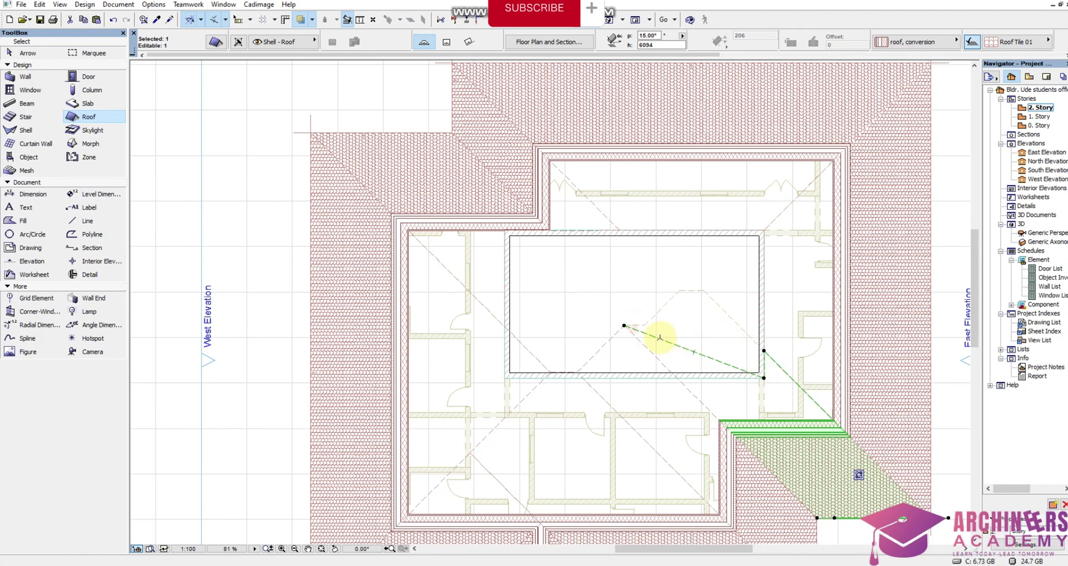
Move the selected southeast roof plane's last ridge node onto the south courtyard wall's outer face at the hip line
{"action": "left_click", "coordinate": [632, 328]}
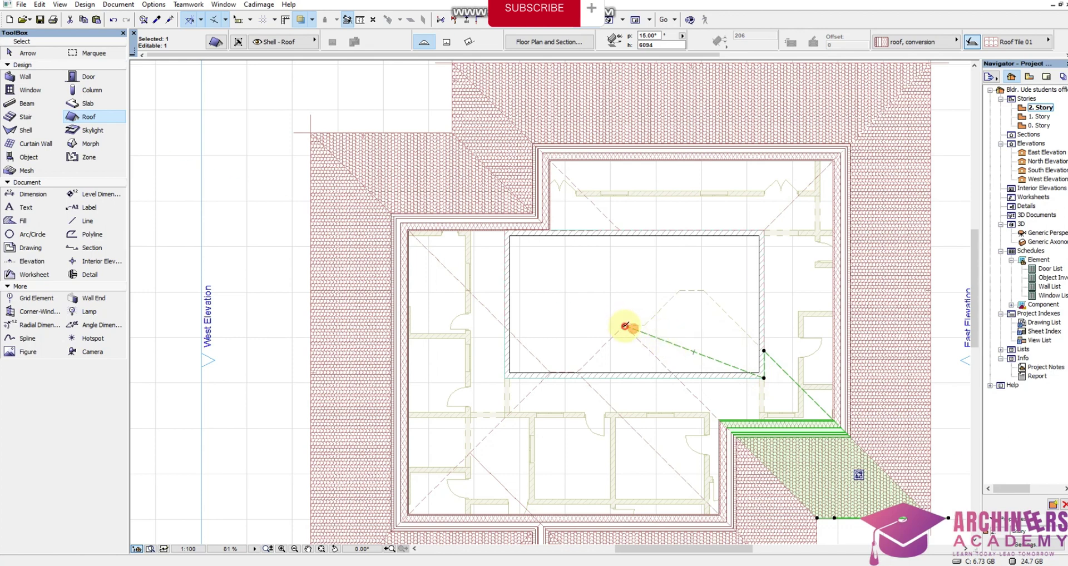
{"action": "left_click", "coordinate": [624, 326]}
{"action": "left_click", "coordinate": [678, 377]}
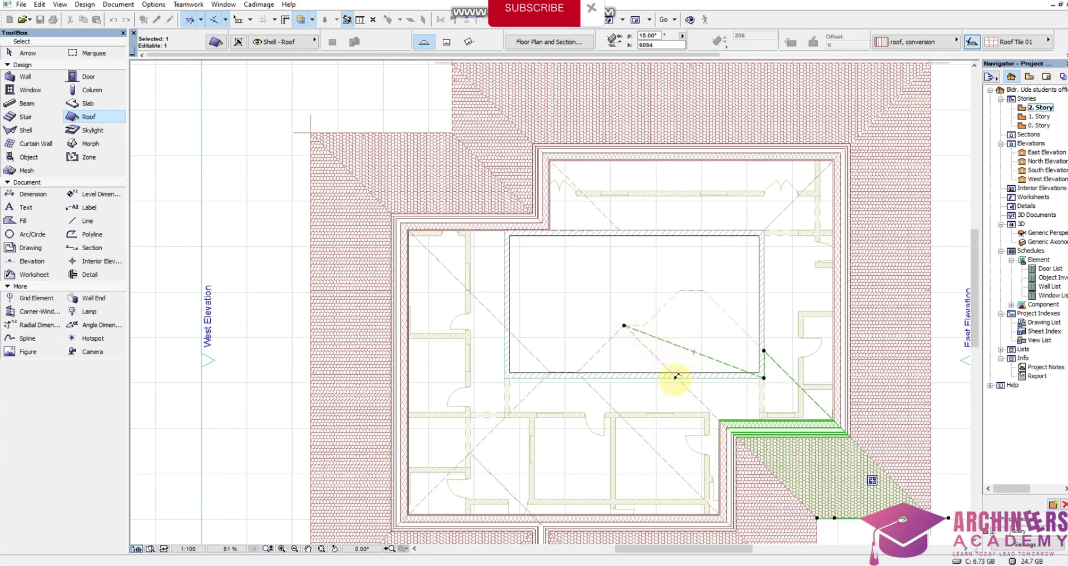
{"action": "scroll", "coordinate": [676, 309], "scroll_direction": "up", "scroll_amount": 3}
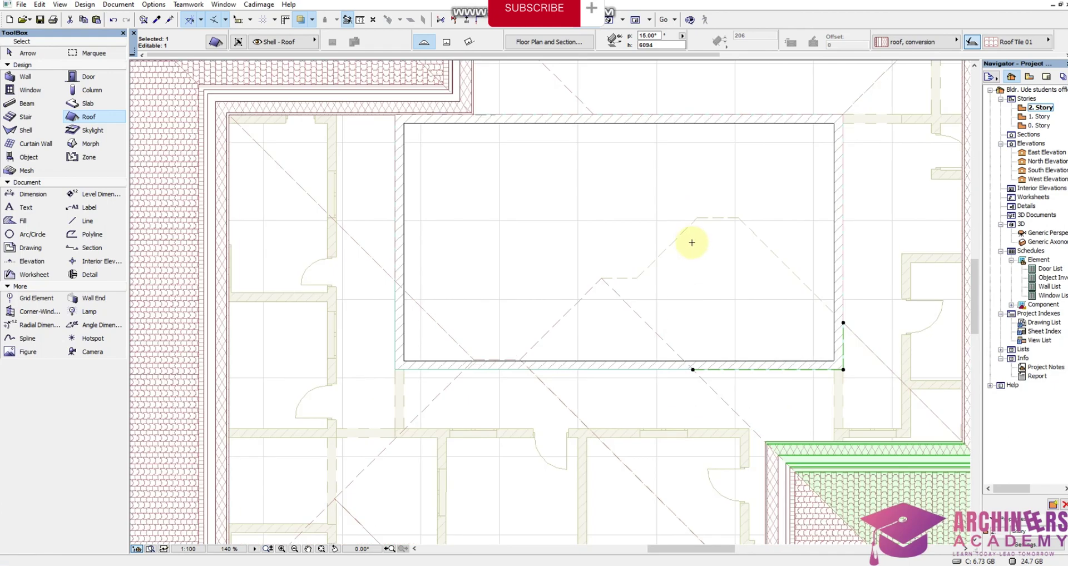
{"action": "key", "text": "Escape"}
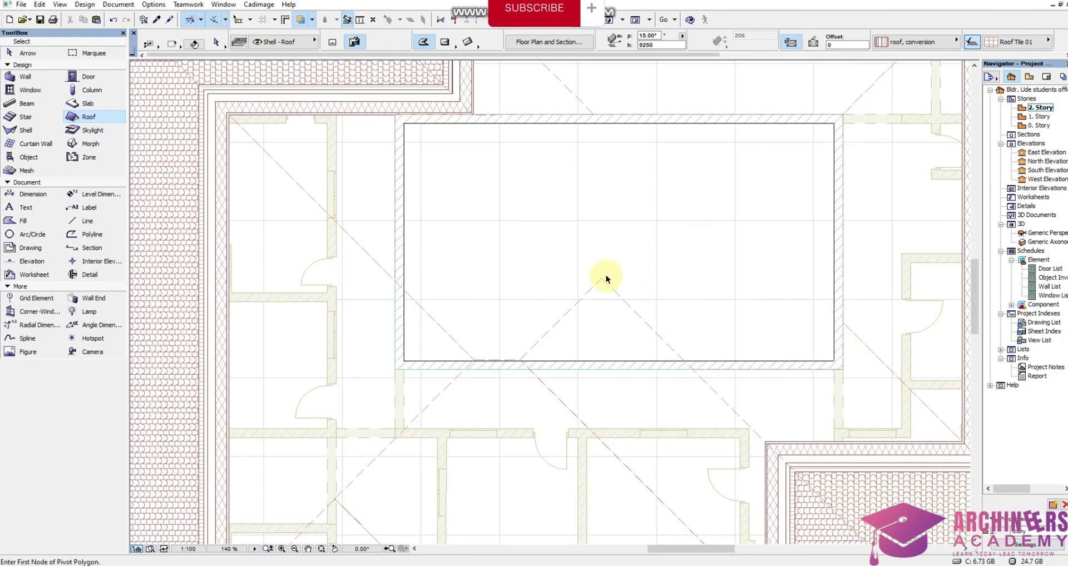
Select the adjoining east-facing roof plane and move its two courtyard nodes onto the south courtyard wall's outer face along its hip lines
{"action": "left_click", "coordinate": [602, 278], "text": "shift"}
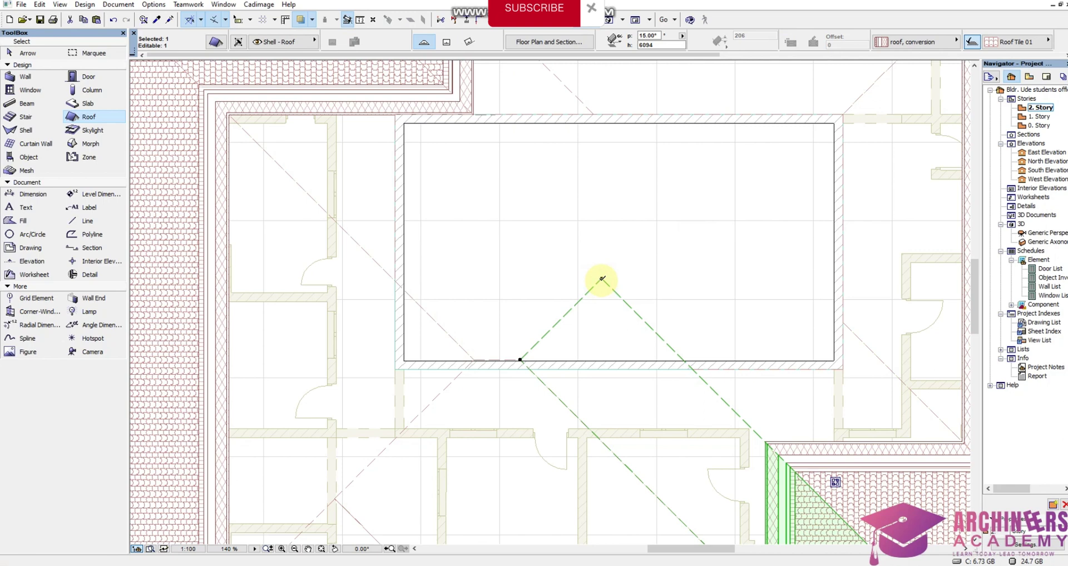
{"action": "left_click", "coordinate": [602, 278]}
{"action": "left_click", "coordinate": [695, 368]}
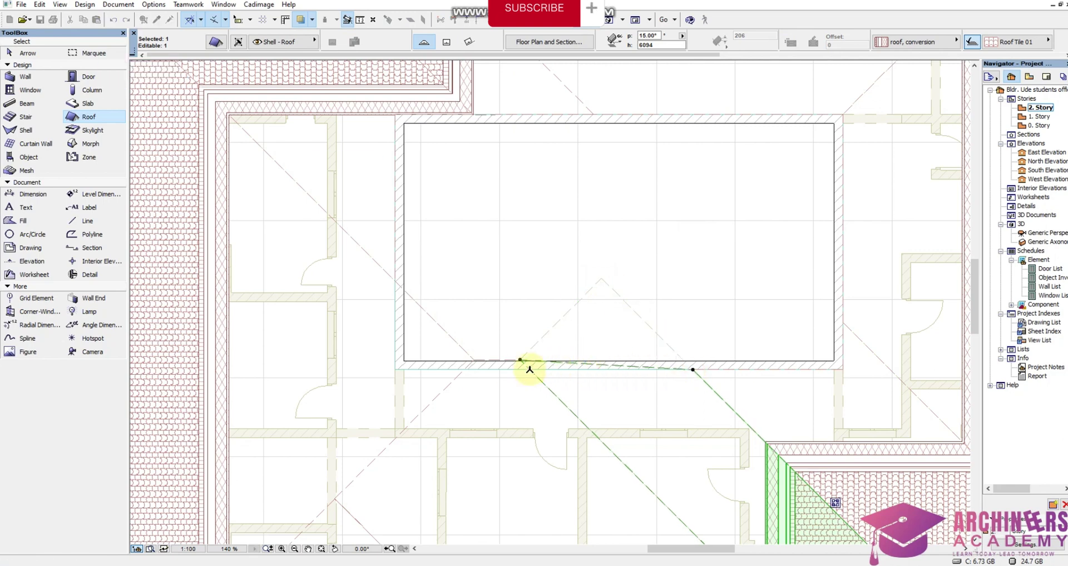
{"action": "scroll", "coordinate": [523, 358], "scroll_direction": "up", "scroll_amount": 3}
{"action": "left_click", "coordinate": [520, 354]}
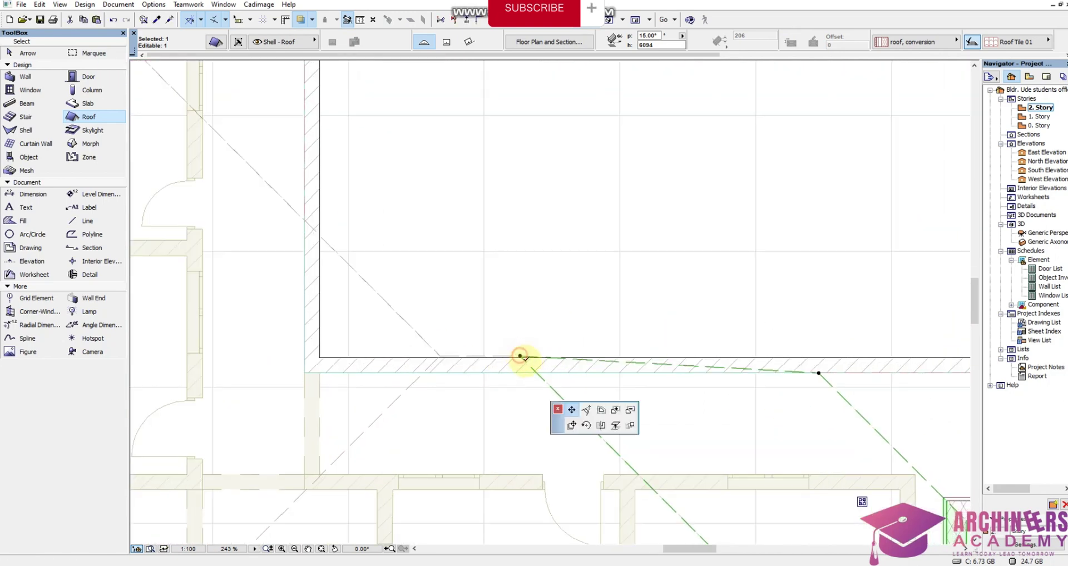
{"action": "left_click", "coordinate": [538, 372]}
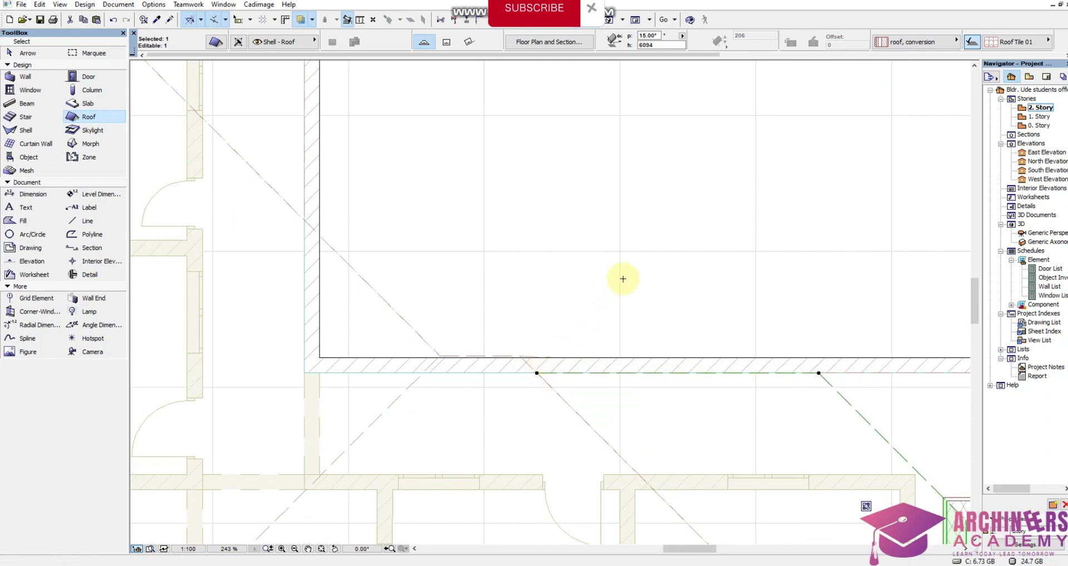
Select the south roof plane and move both of its ridge nodes onto the south courtyard wall's outer face along their hip lines
{"action": "scroll", "coordinate": [619, 277], "scroll_direction": "down", "scroll_amount": 3}
{"action": "left_click", "coordinate": [616, 275]}
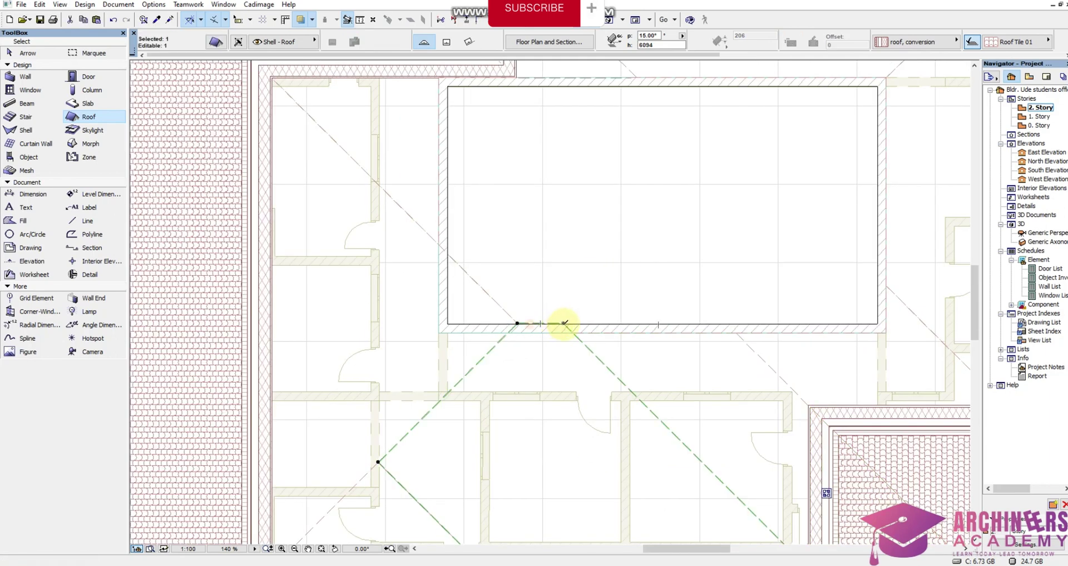
{"action": "left_click", "coordinate": [562, 324]}
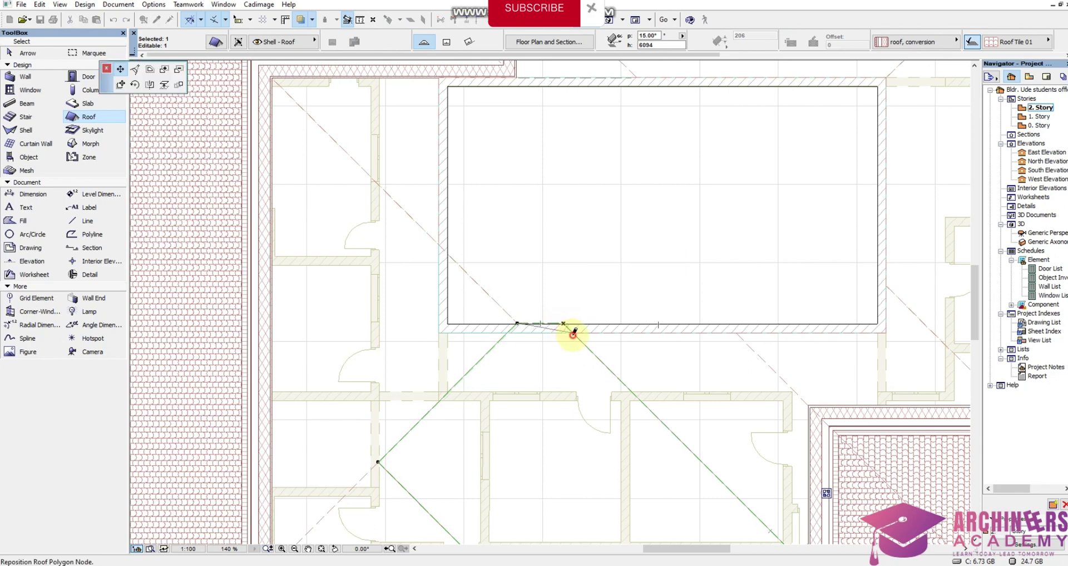
{"action": "left_click", "coordinate": [574, 334]}
{"action": "left_click", "coordinate": [517, 322]}
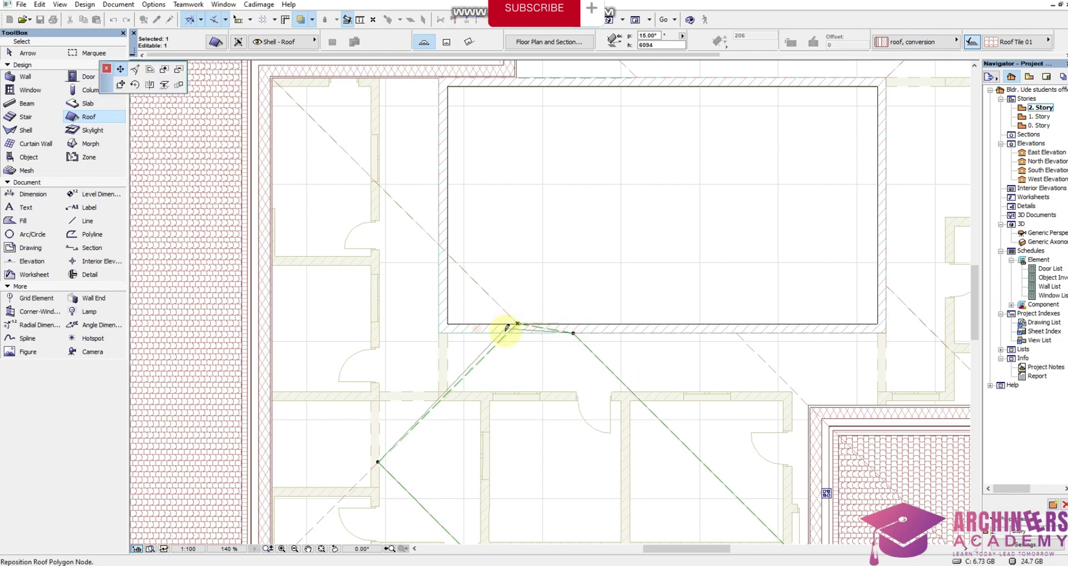
{"action": "left_click", "coordinate": [506, 332]}
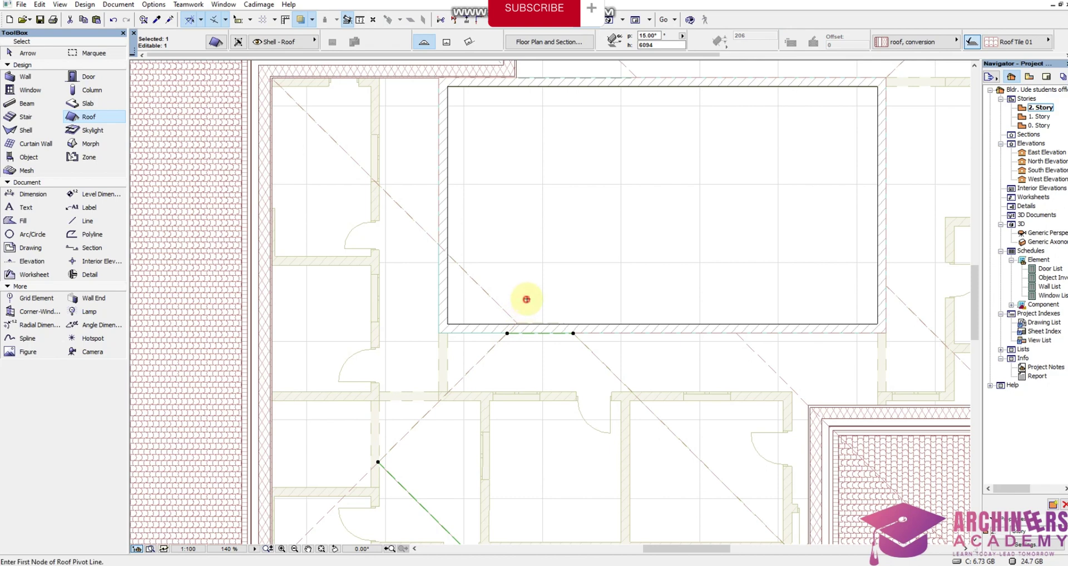
{"action": "key", "text": "Escape"}
Select the west roof plane and move its courtyard apex node to the courtyard wall's outer southwest corner
{"action": "left_click", "coordinate": [517, 322], "text": "shift"}
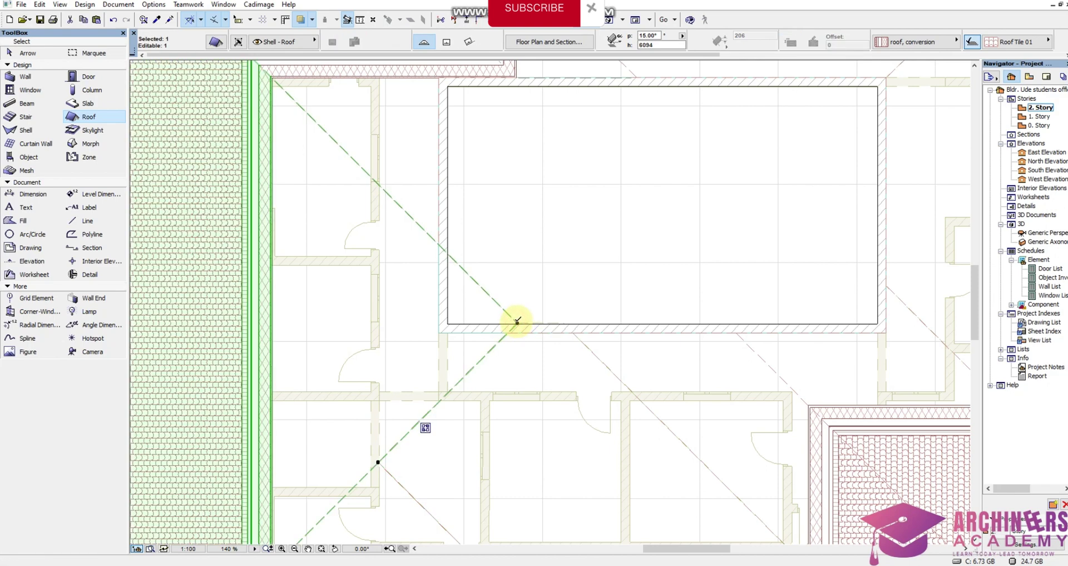
{"action": "left_click", "coordinate": [517, 320]}
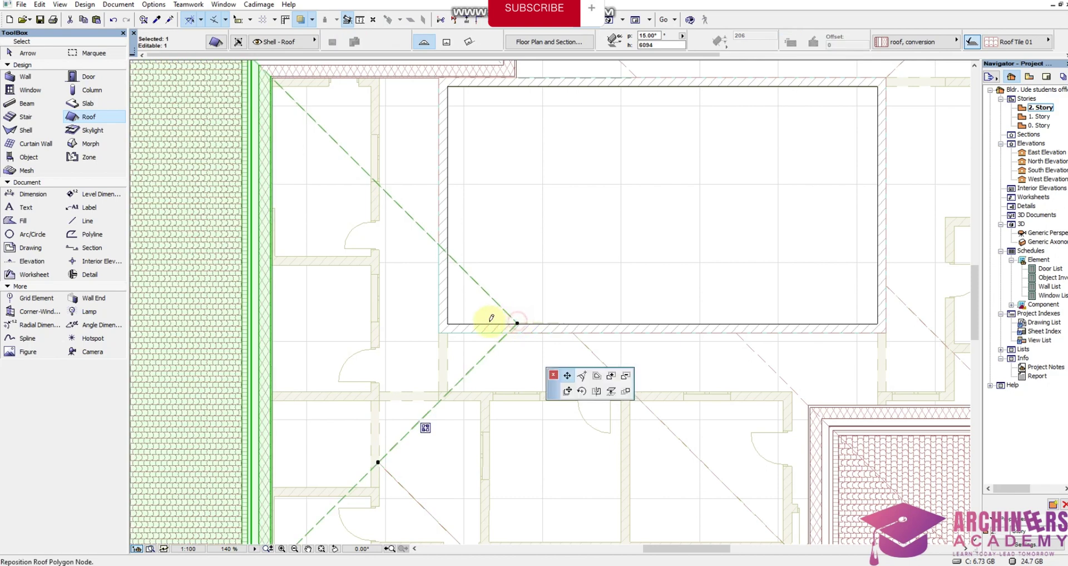
{"action": "left_click", "coordinate": [439, 330]}
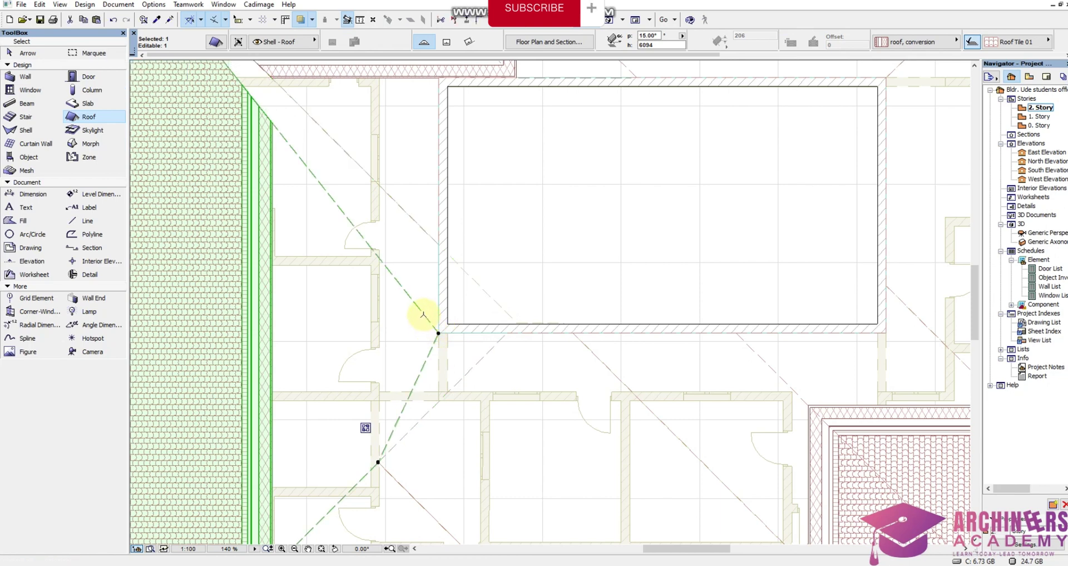
Insert two nodes in the west plane's edges where its original hip lines cross the outer faces of the west and south courtyard walls
{"action": "left_click", "coordinate": [421, 309]}
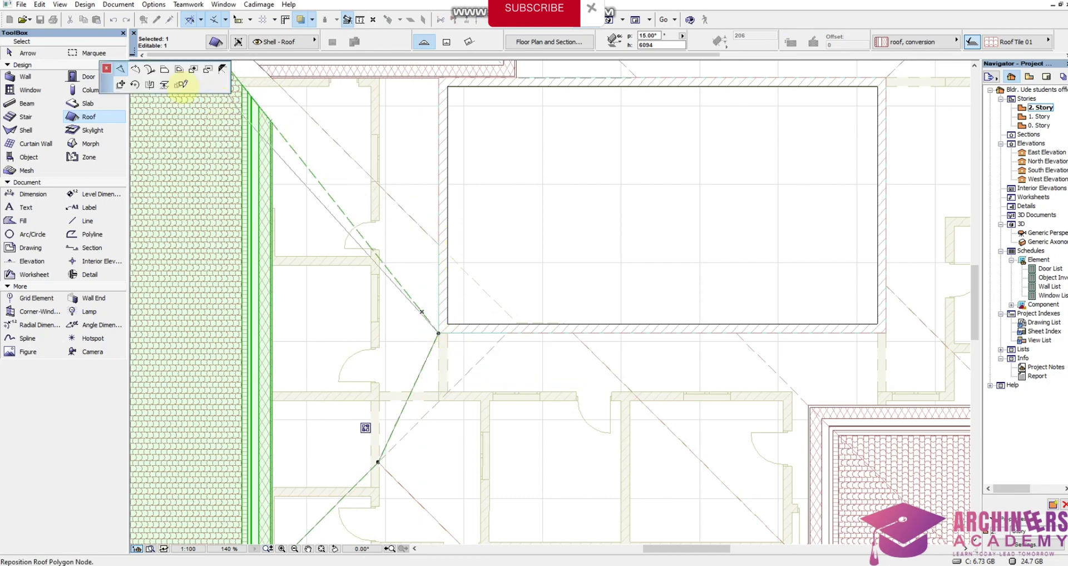
{"action": "left_click", "coordinate": [122, 71]}
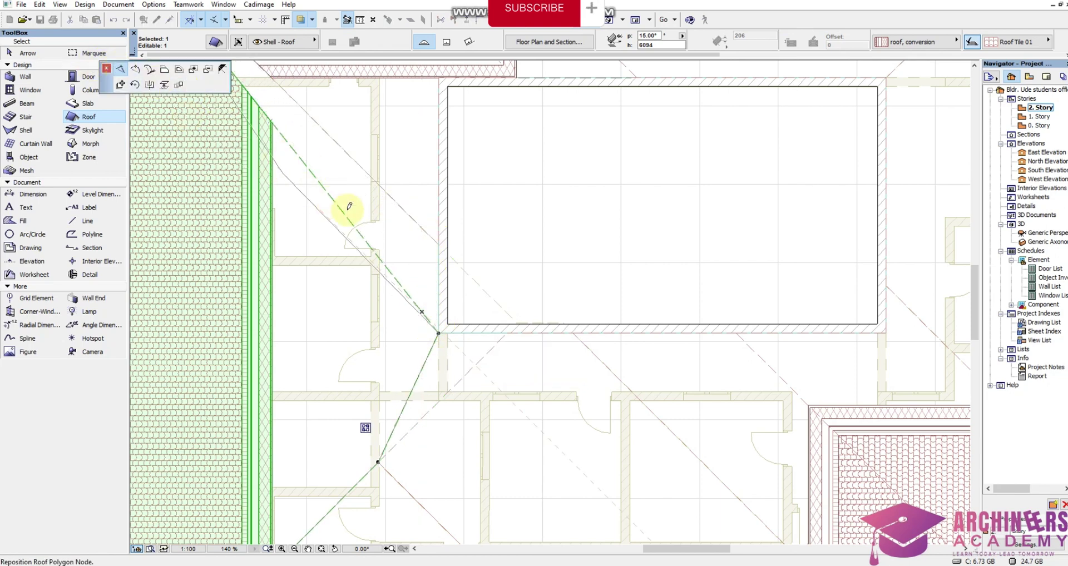
{"action": "left_click", "coordinate": [439, 245]}
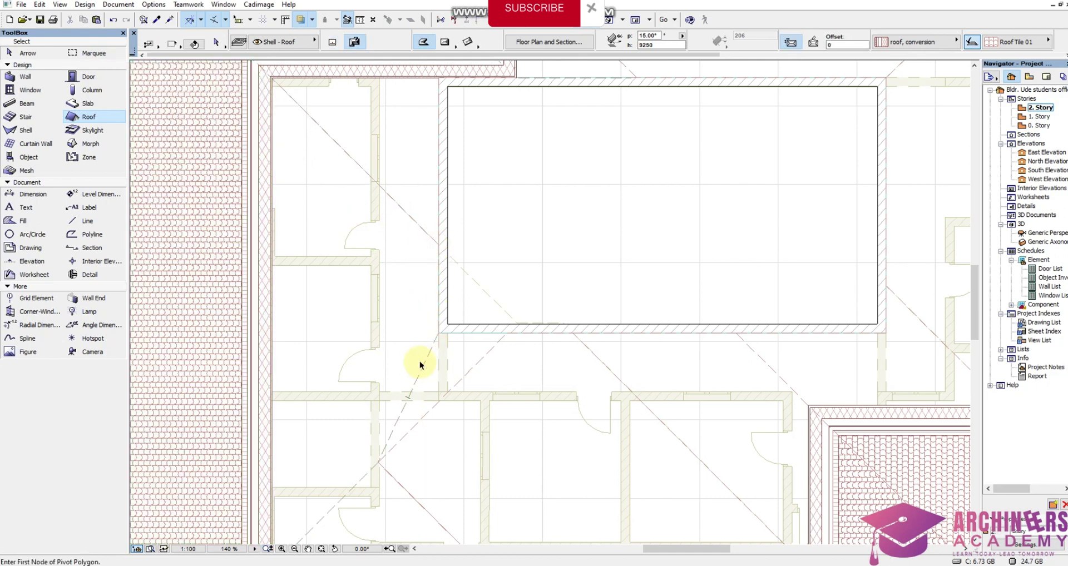
{"action": "left_click", "coordinate": [424, 364]}
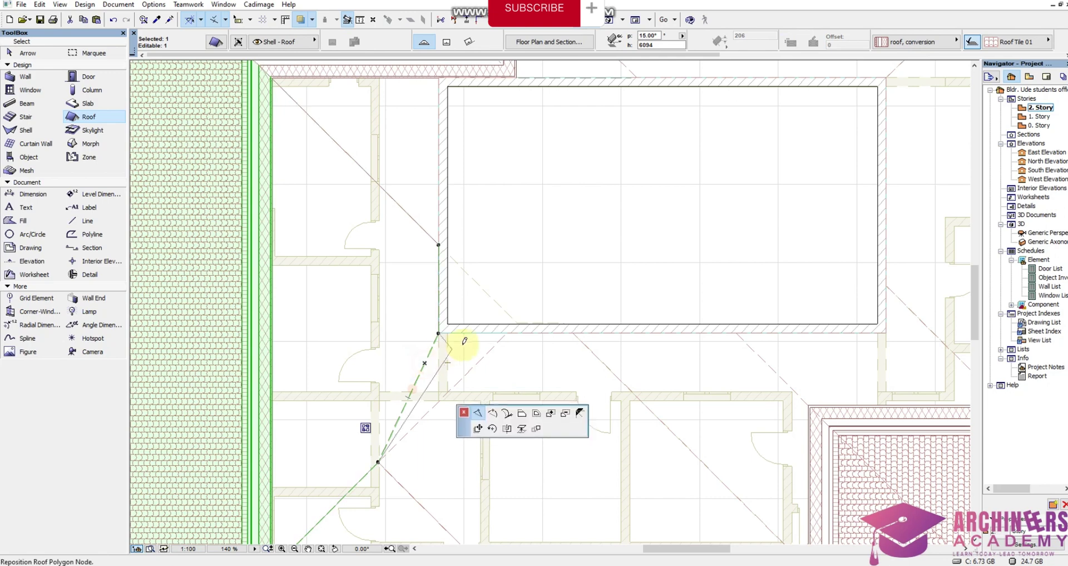
{"action": "left_click", "coordinate": [508, 333]}
{"action": "scroll", "coordinate": [507, 321], "scroll_direction": "down", "scroll_amount": 3}
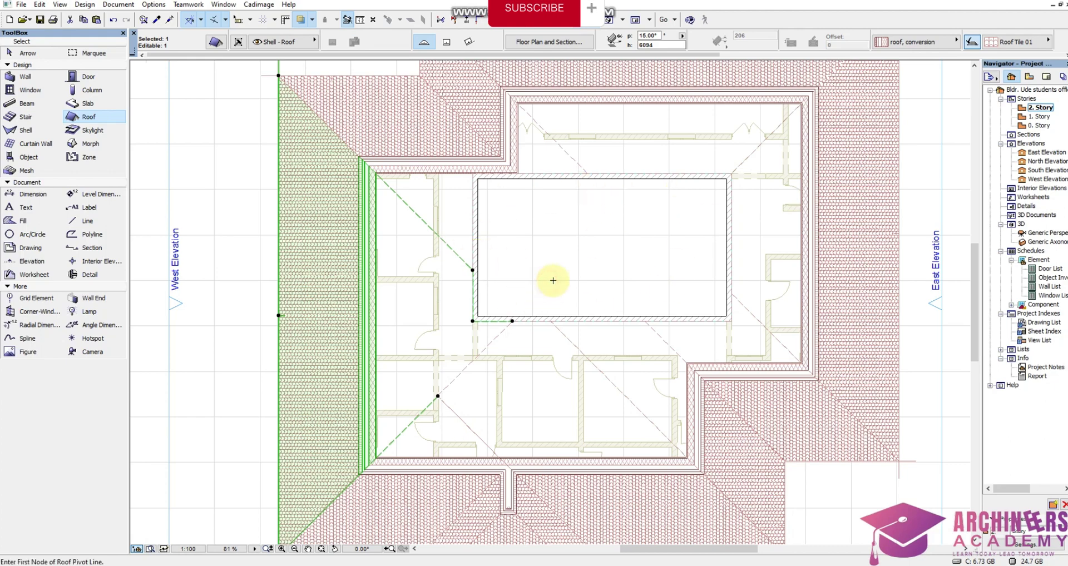
{"action": "key", "text": "Escape"}
Show the entire model in 3D and examine the trimmed roof around the courtyard from above and several sides
{"action": "scroll", "coordinate": [544, 264], "scroll_direction": "down", "scroll_amount": 2}
{"action": "scroll", "coordinate": [642, 320], "scroll_direction": "down", "scroll_amount": 2}
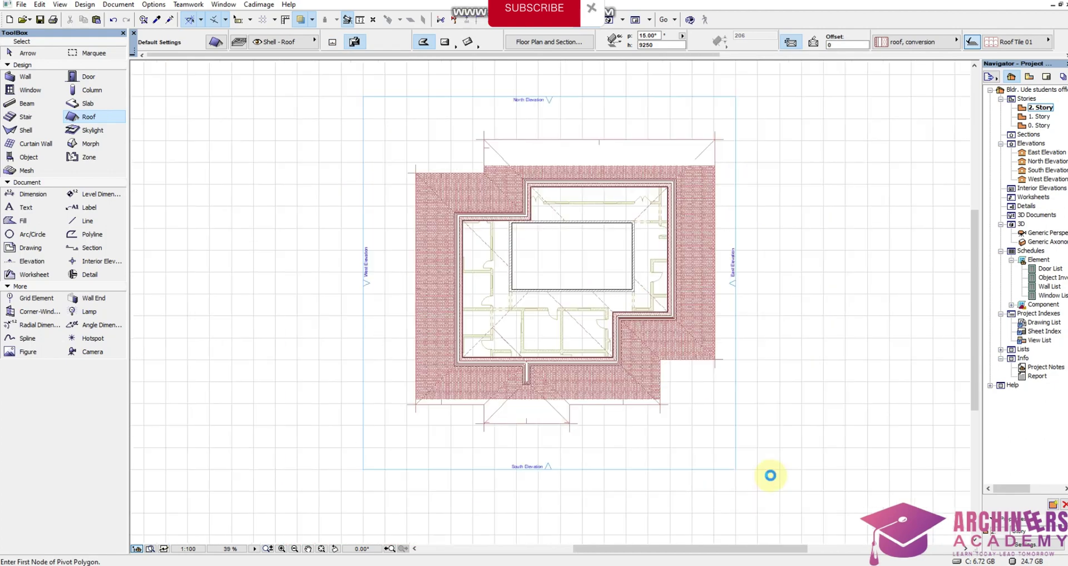
{"action": "right_click", "coordinate": [710, 415]}
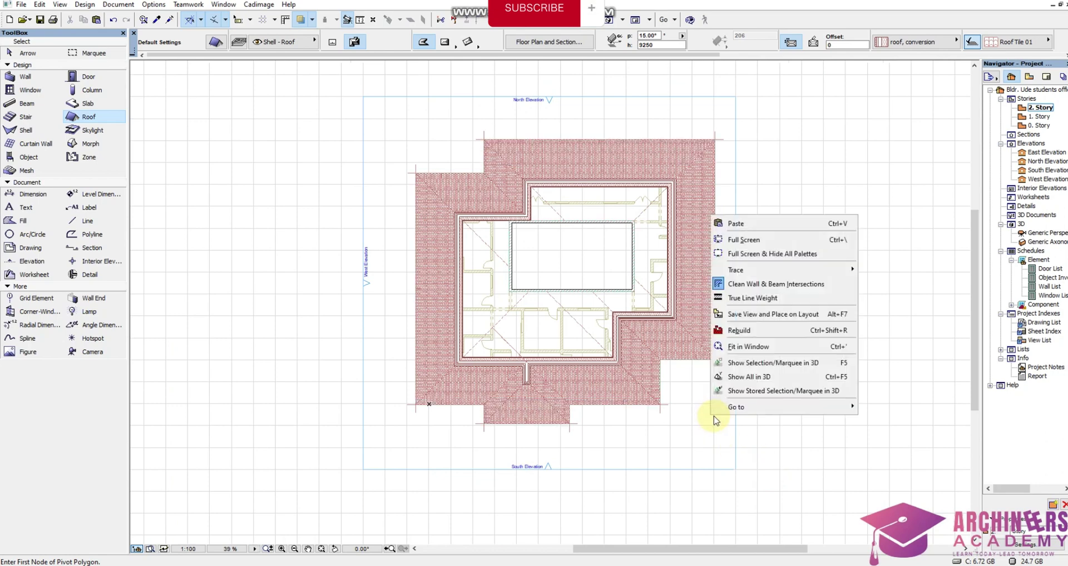
{"action": "left_click", "coordinate": [752, 375]}
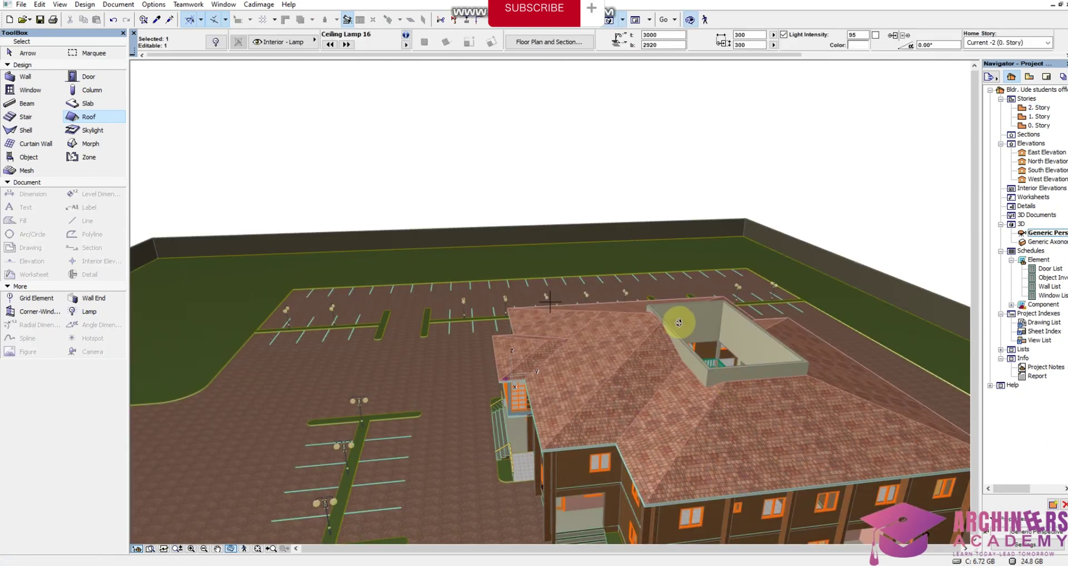
{"action": "scroll", "coordinate": [679, 324], "scroll_direction": "down", "scroll_amount": 2}
{"action": "middle_click_drag", "start_coordinate": [643, 389], "coordinate": [403, 327], "text": "shift"}
{"action": "middle_click_drag", "start_coordinate": [553, 357], "coordinate": [515, 457], "text": "shift"}
{"action": "scroll", "coordinate": [551, 374], "scroll_direction": "up", "scroll_amount": 5}
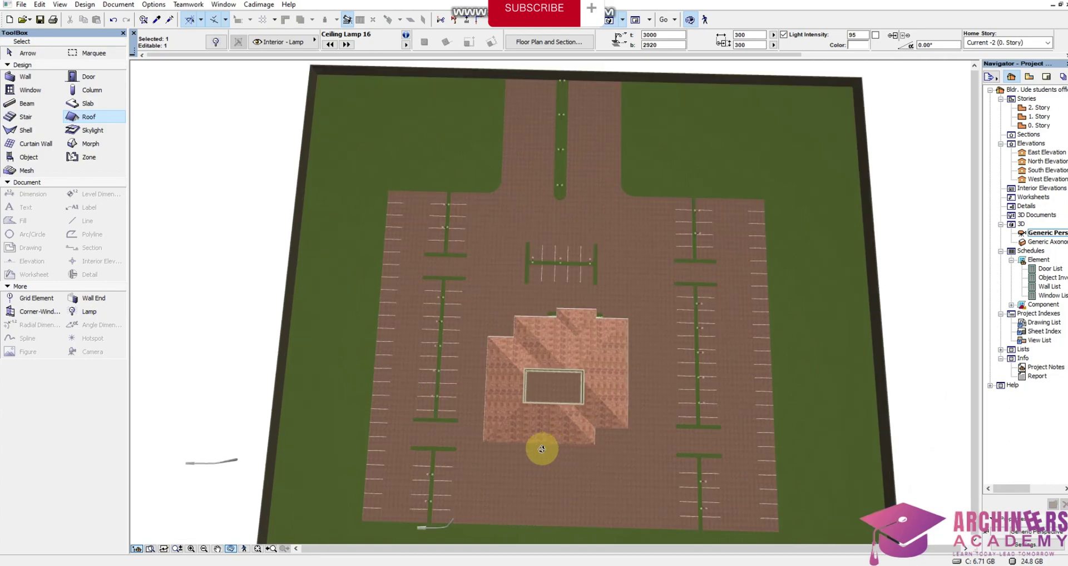
{"action": "scroll", "coordinate": [551, 328], "scroll_direction": "down", "scroll_amount": 3}
{"action": "scroll", "coordinate": [555, 353], "scroll_direction": "up", "scroll_amount": 3}
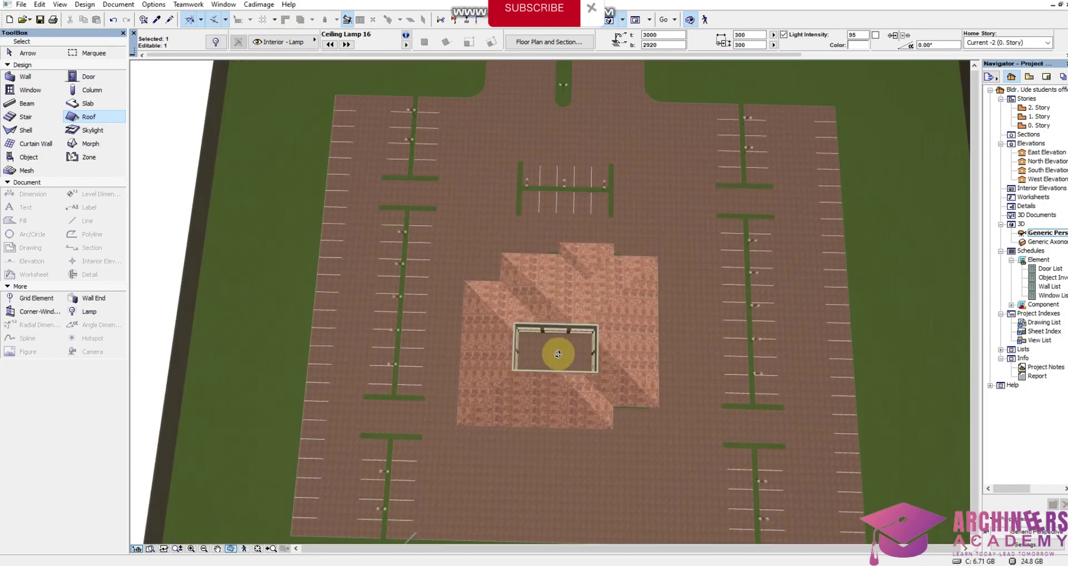
{"action": "middle_click_drag", "start_coordinate": [555, 353], "coordinate": [628, 306], "text": "shift"}
{"action": "scroll", "coordinate": [562, 347], "scroll_direction": "down", "scroll_amount": 2}
{"action": "scroll", "coordinate": [722, 157], "scroll_direction": "up", "scroll_amount": 3}
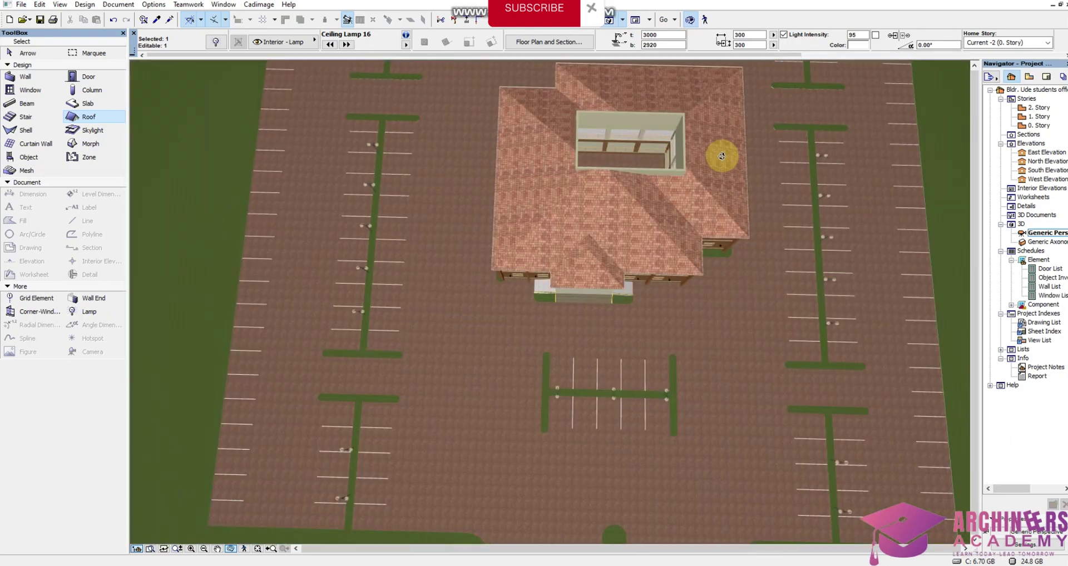
{"action": "scroll", "coordinate": [627, 317], "scroll_direction": "down", "scroll_amount": 2}
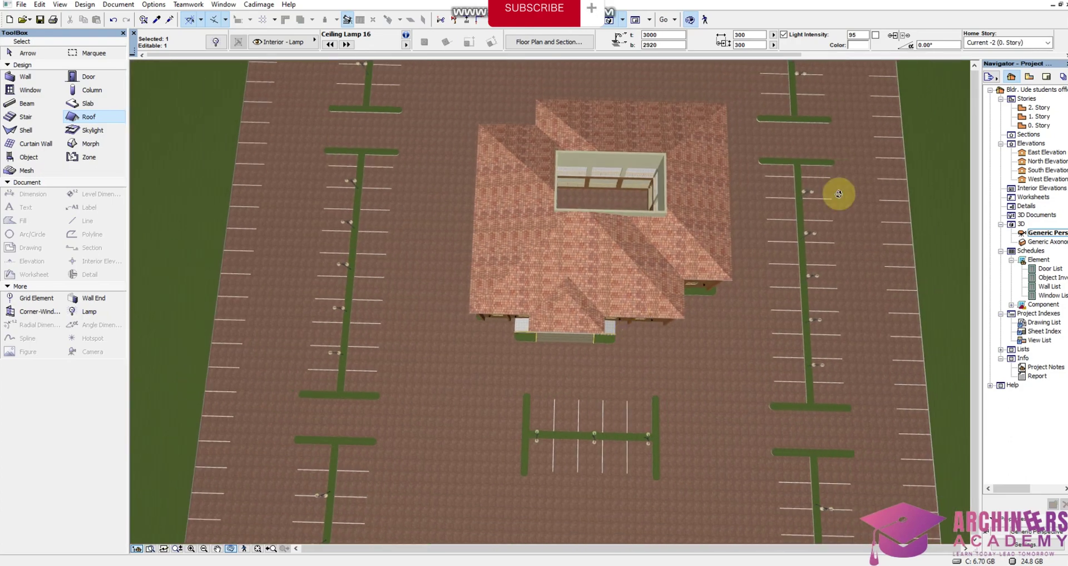
Return to the 2. Story floor plan and draw a rectangular marquee around the whole roof
{"action": "double_click", "coordinate": [1041, 108]}
{"action": "left_click", "coordinate": [95, 53]}
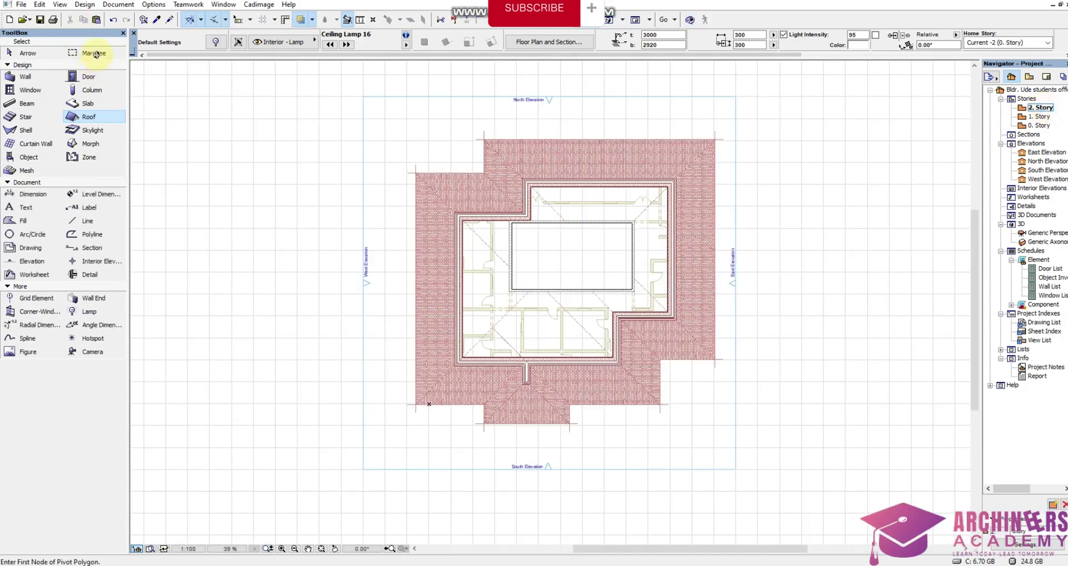
{"action": "left_click", "coordinate": [96, 52]}
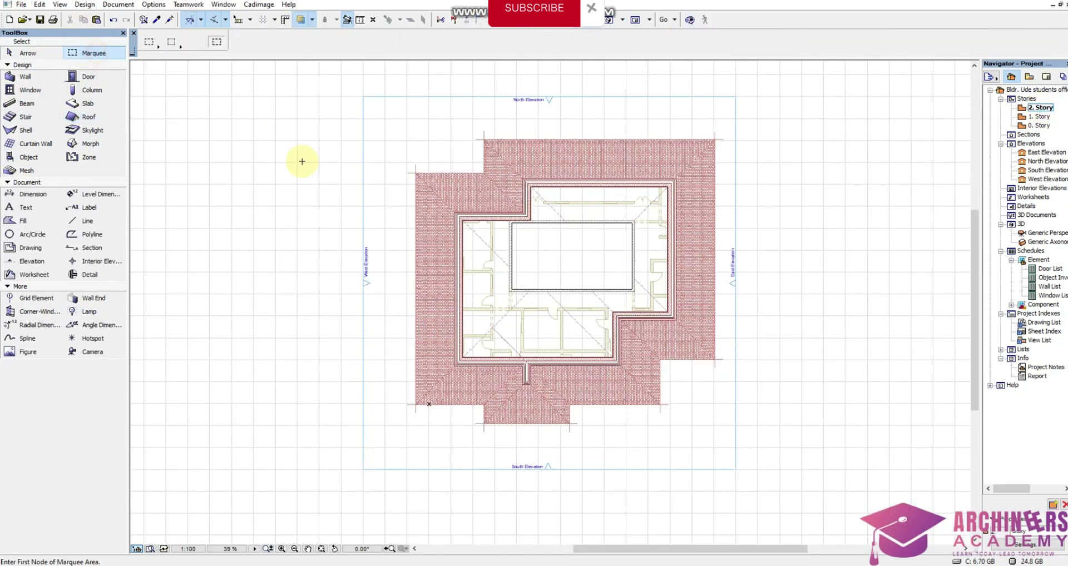
{"action": "left_click", "coordinate": [404, 129]}
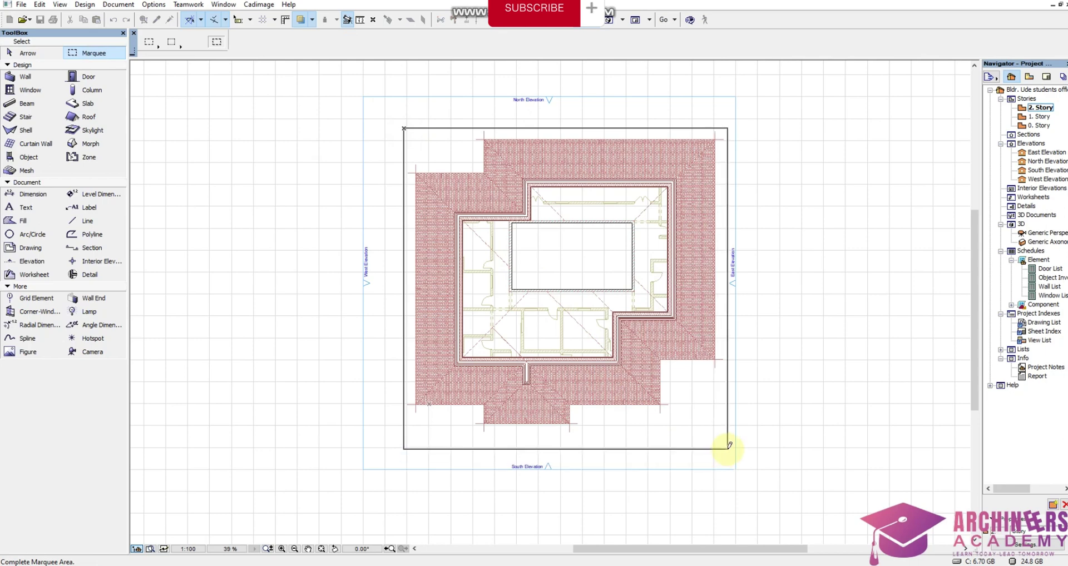
{"action": "left_click", "coordinate": [727, 448]}
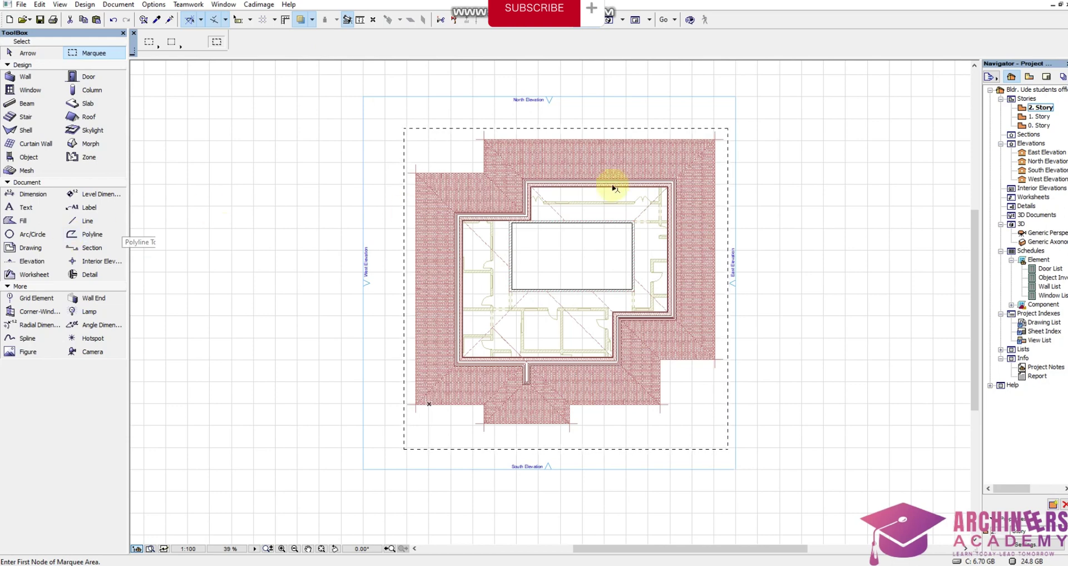
{"action": "left_click", "coordinate": [666, 209]}
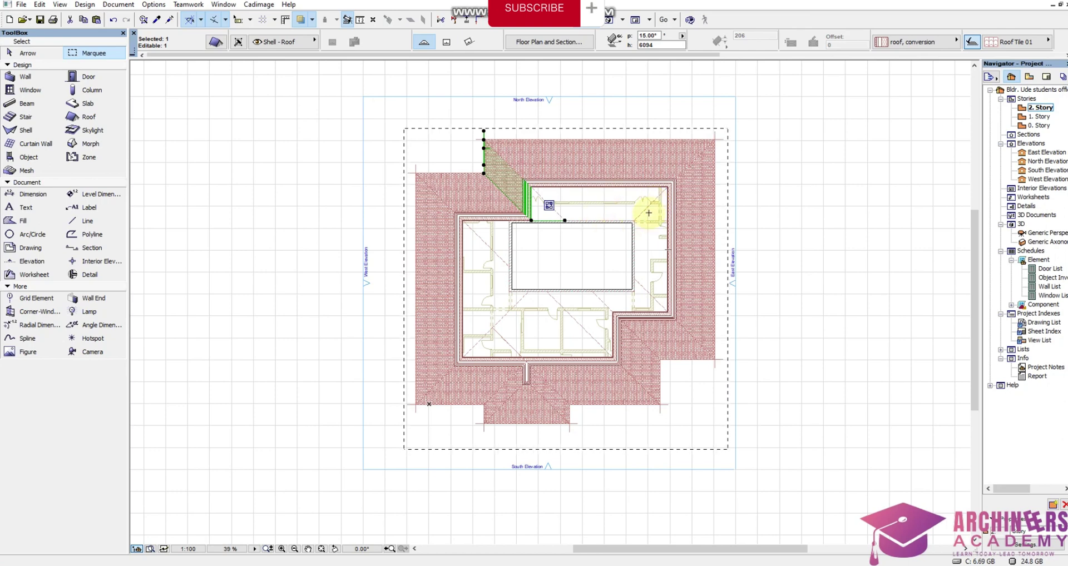
{"action": "key", "text": "shift"}
{"action": "key", "text": "Escape"}
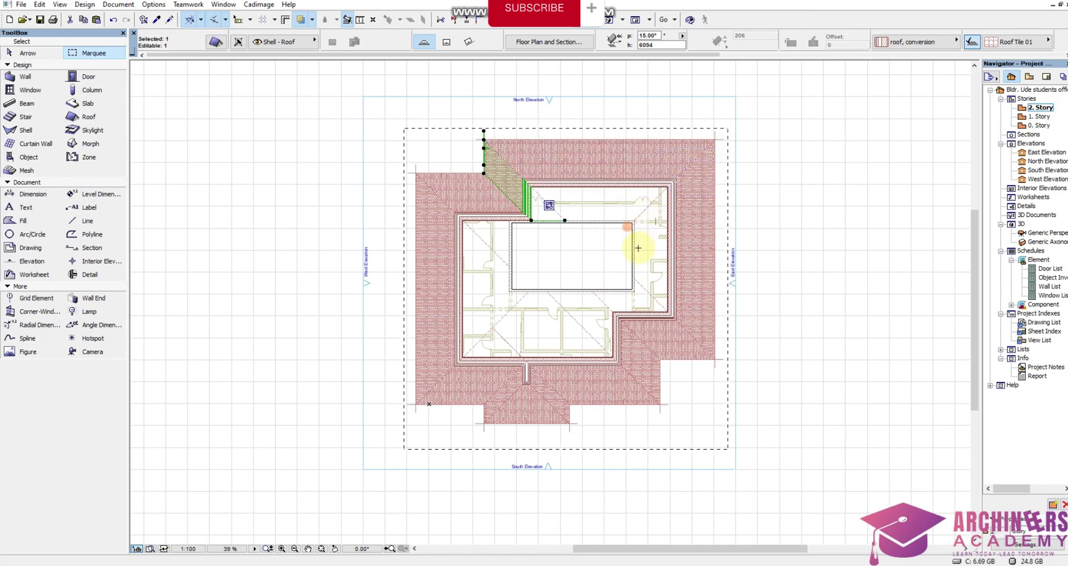
{"action": "key", "text": "Escape"}
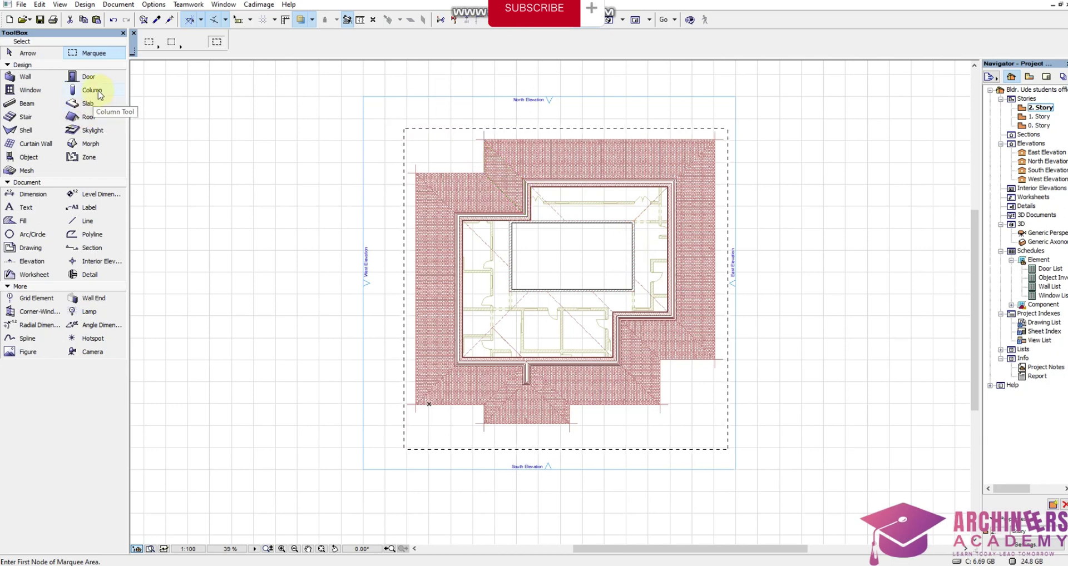
Select all roof planes inside the marquee and open the Cadimage Roof Covering settings for them
{"action": "left_click", "coordinate": [89, 117]}
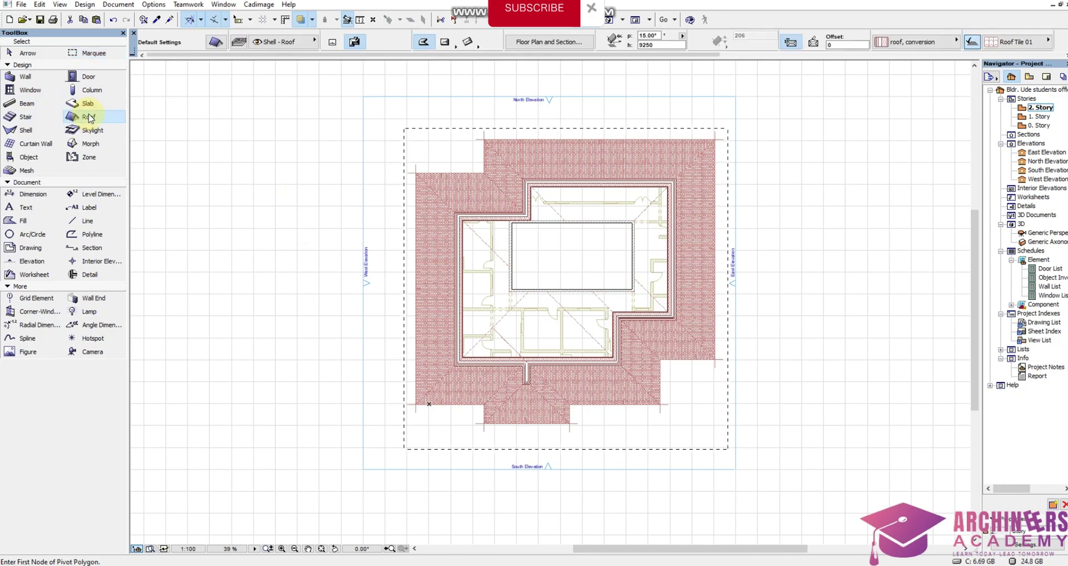
{"action": "key", "text": "ctrl+a"}
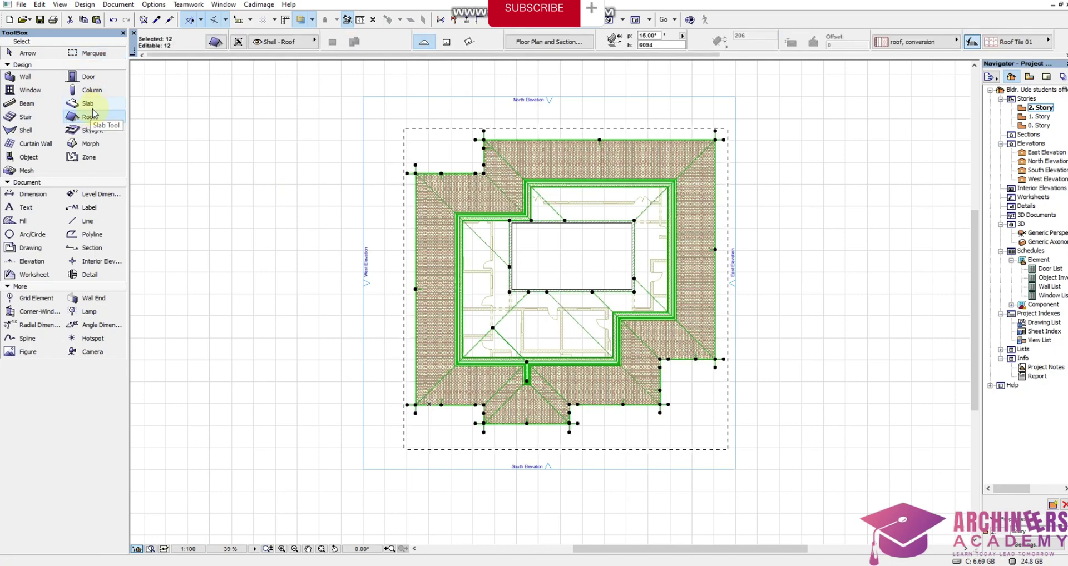
{"action": "left_click", "coordinate": [259, 6]}
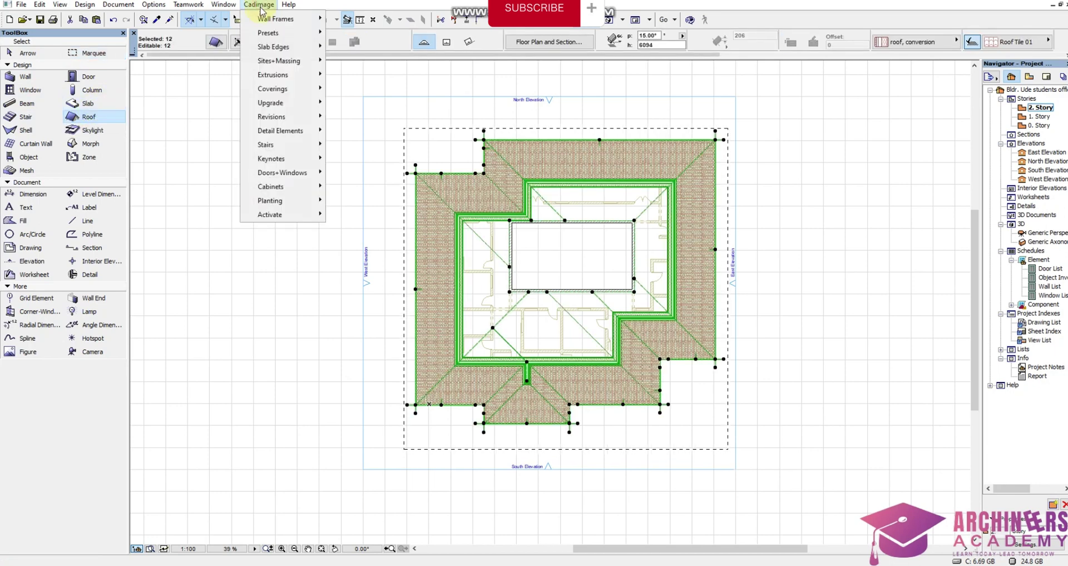
{"action": "mouse_move", "coordinate": [289, 89]}
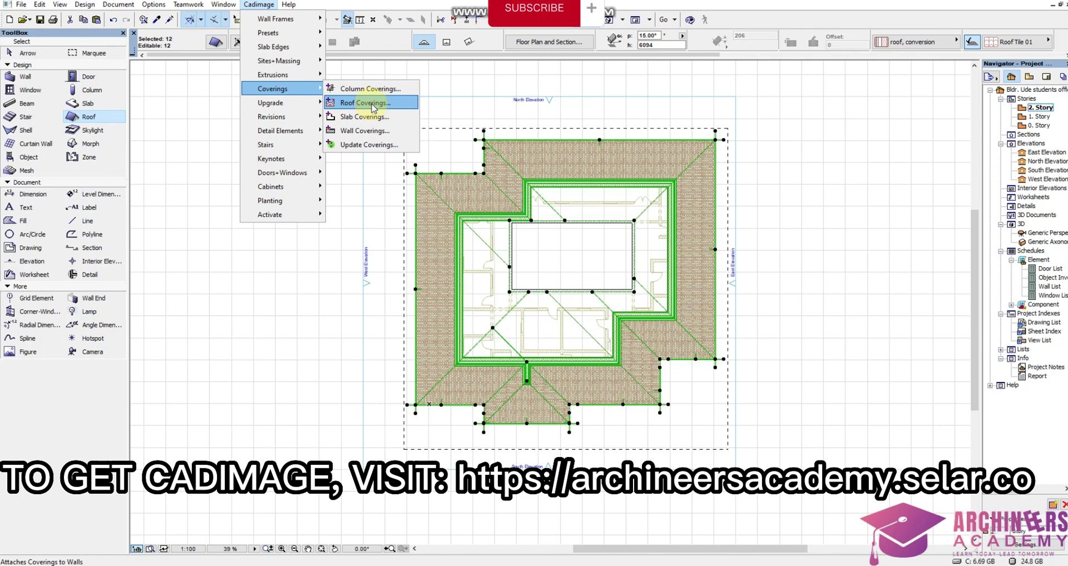
{"action": "left_click", "coordinate": [371, 104]}
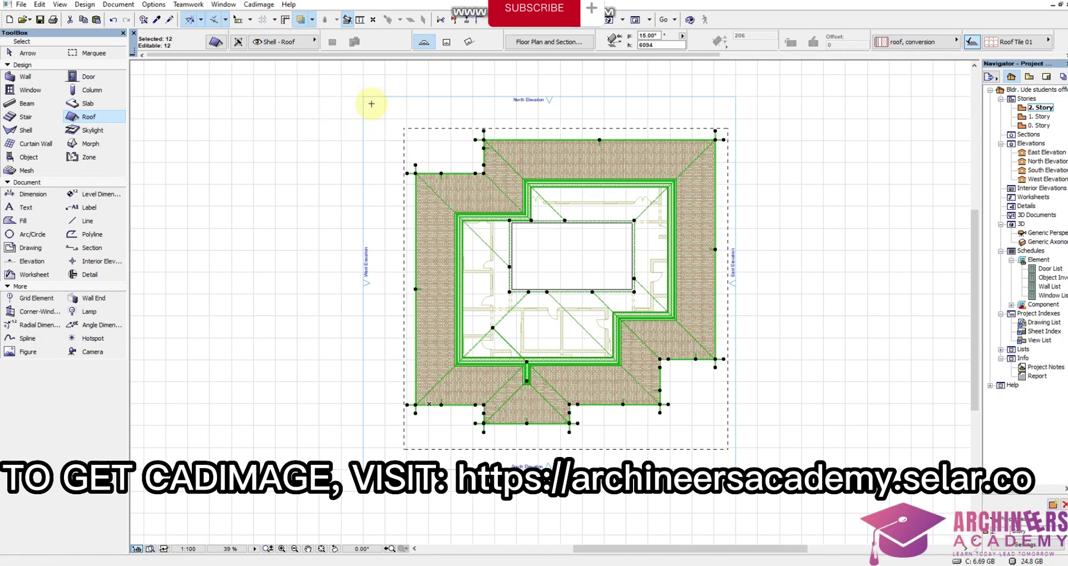
{"action": "left_click", "coordinate": [522, 188]}
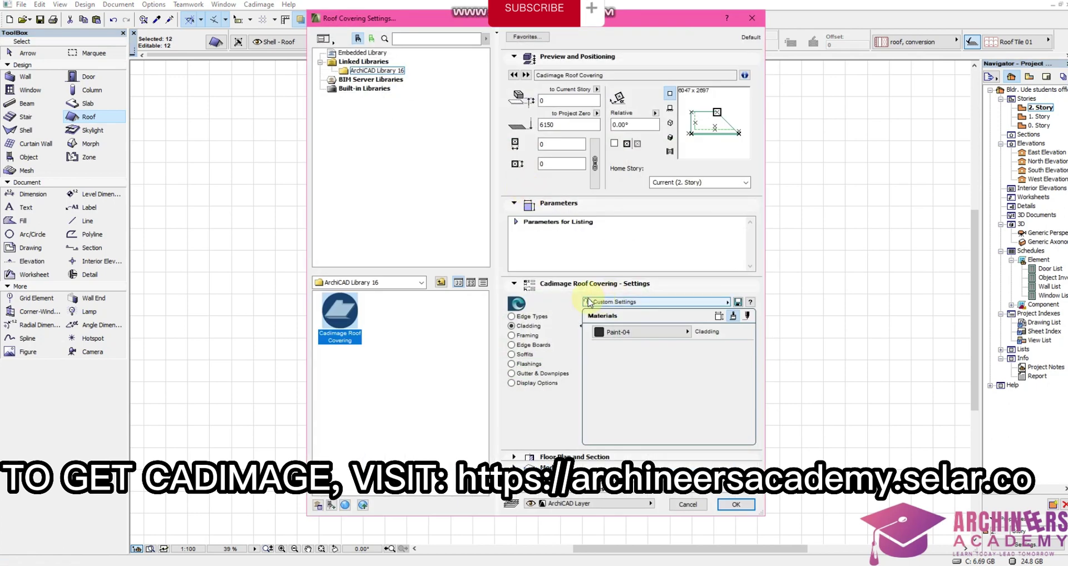
Use the Corrugate cladding model for the roof covering and check its corrugation dimensions
{"action": "left_click", "coordinate": [526, 335]}
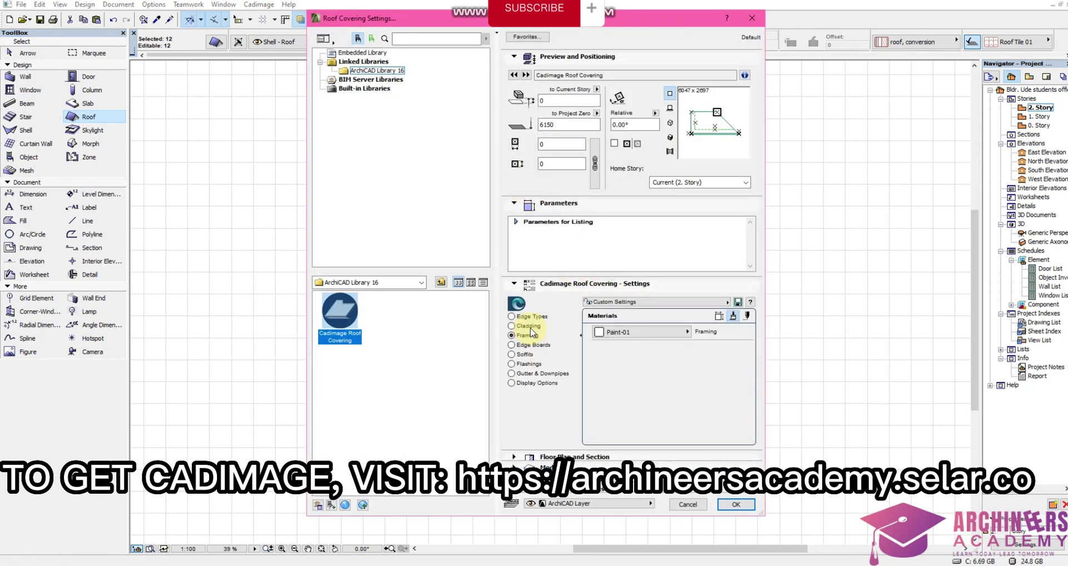
{"action": "left_click", "coordinate": [528, 326]}
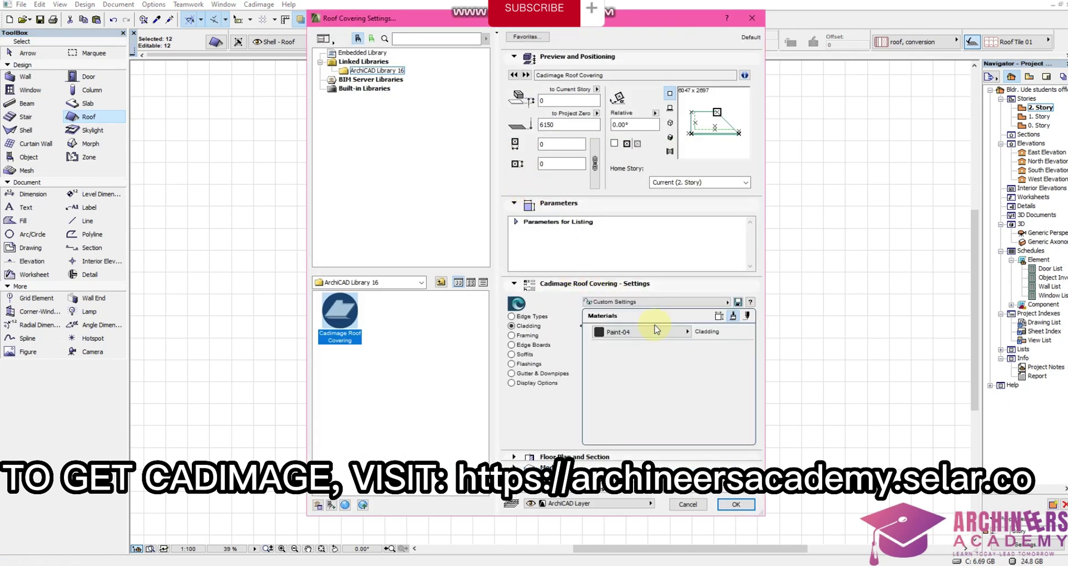
{"action": "left_click", "coordinate": [719, 316]}
{"action": "left_click", "coordinate": [608, 340]}
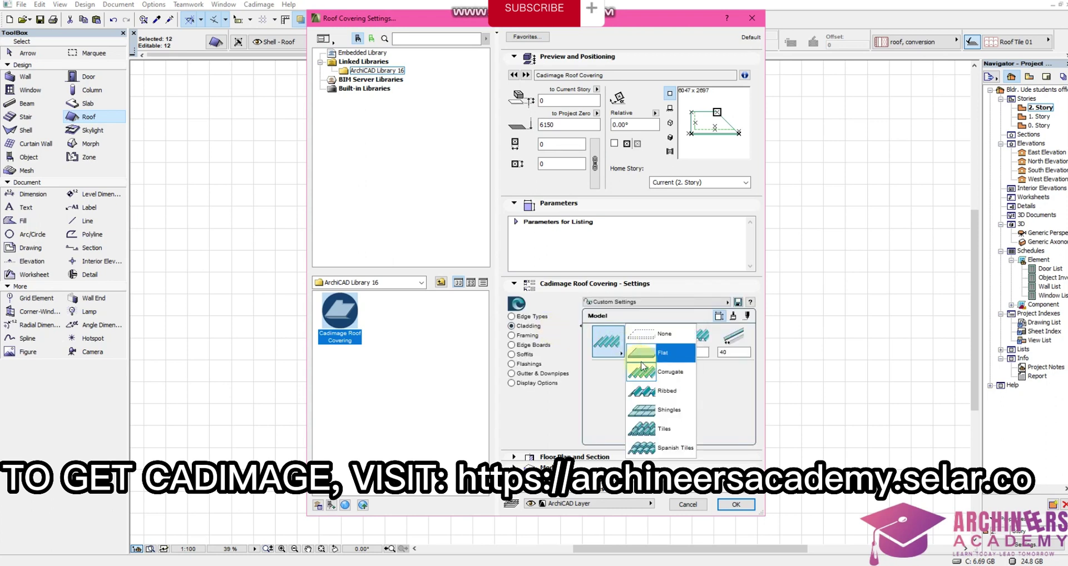
{"action": "left_click", "coordinate": [660, 354]}
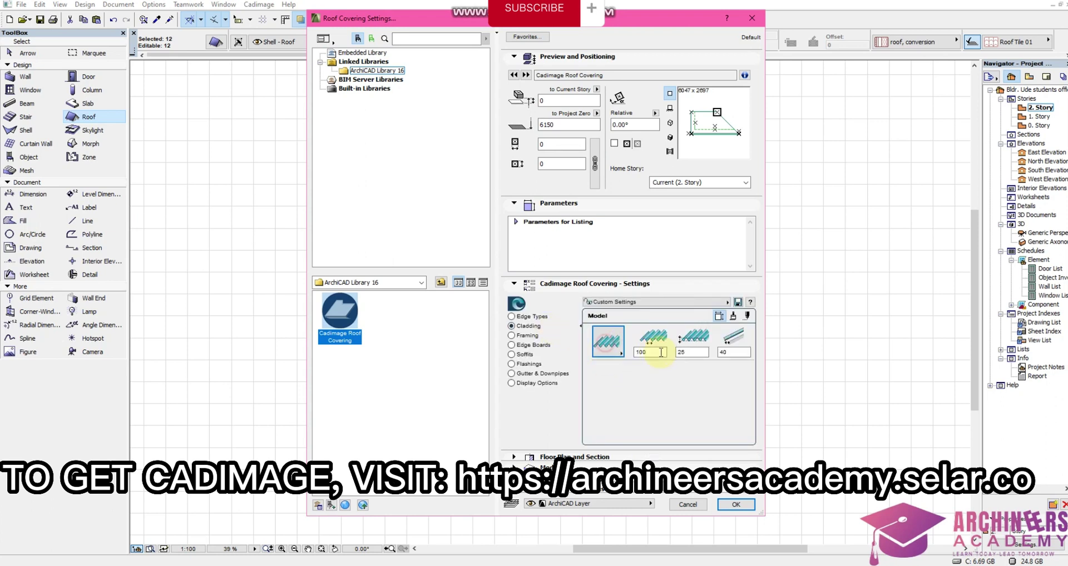
{"action": "left_click", "coordinate": [650, 353]}
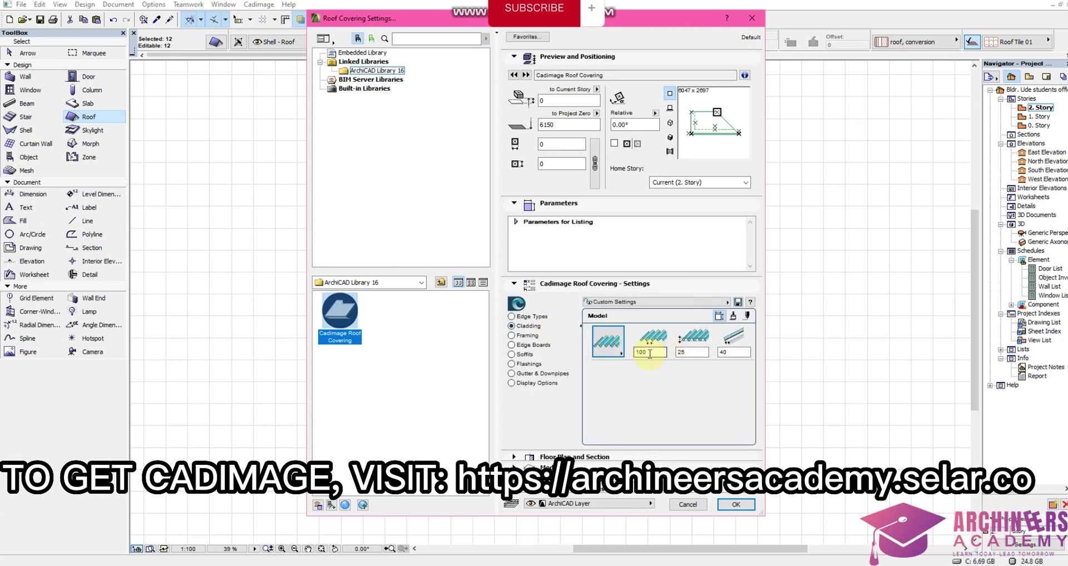
{"action": "left_click", "coordinate": [698, 355]}
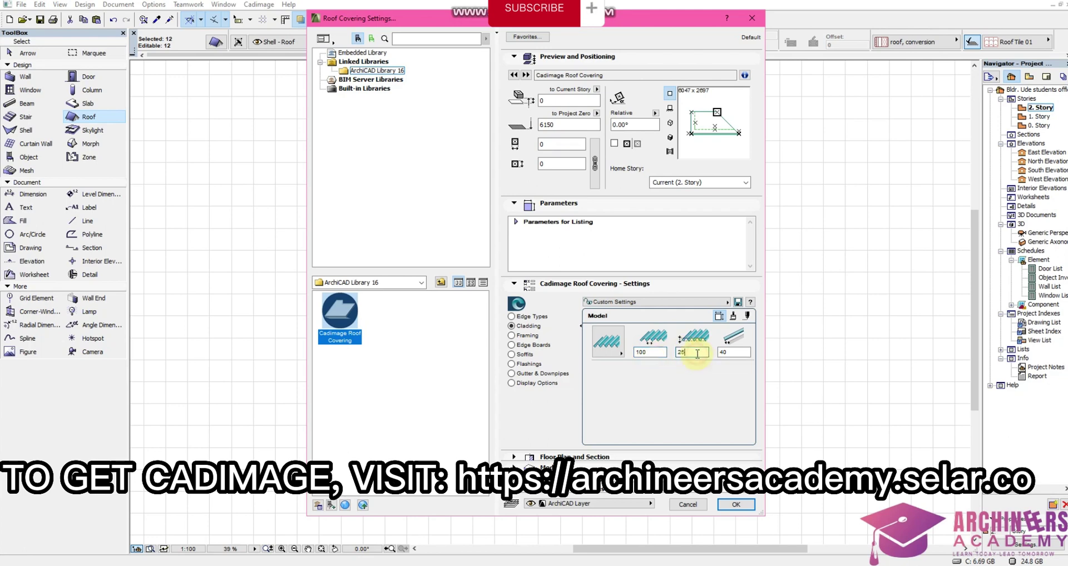
Review the covering's framing, edge board and soffit settings, and choose the barge flashing profile
{"action": "left_click", "coordinate": [511, 336]}
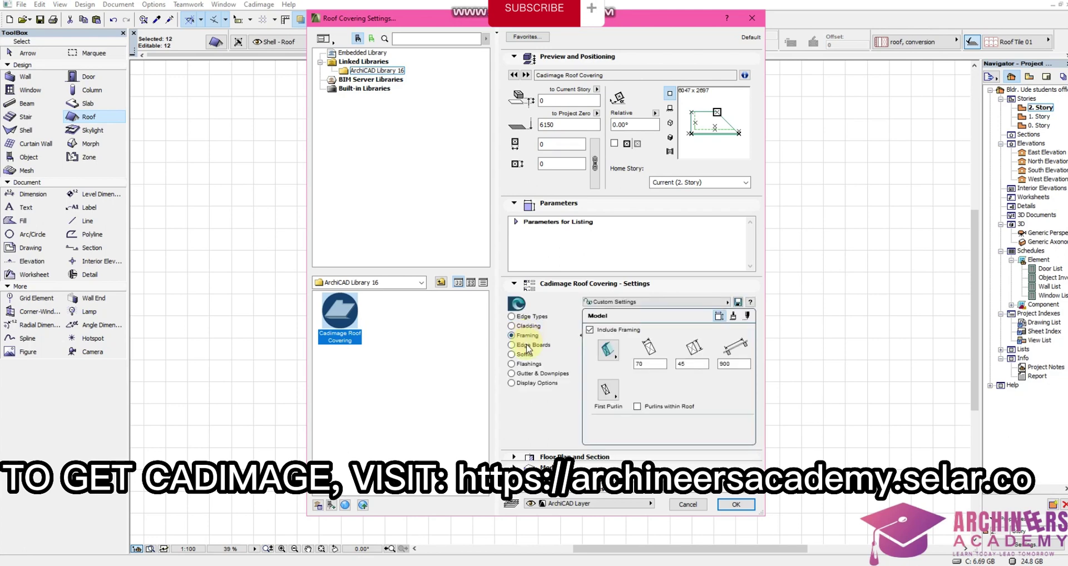
{"action": "left_click", "coordinate": [527, 346]}
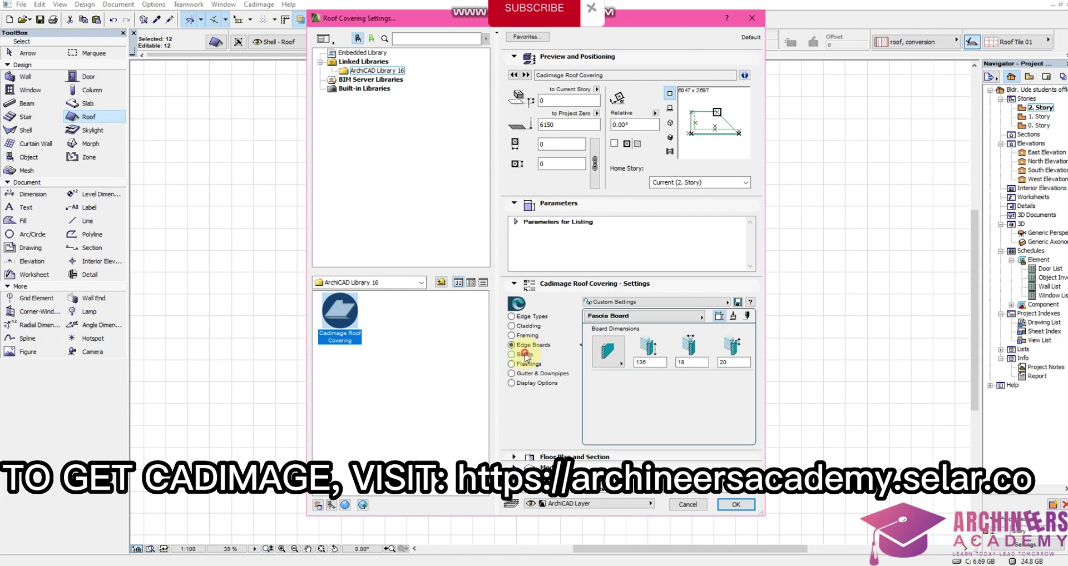
{"action": "left_click", "coordinate": [525, 354]}
{"action": "left_click", "coordinate": [525, 364]}
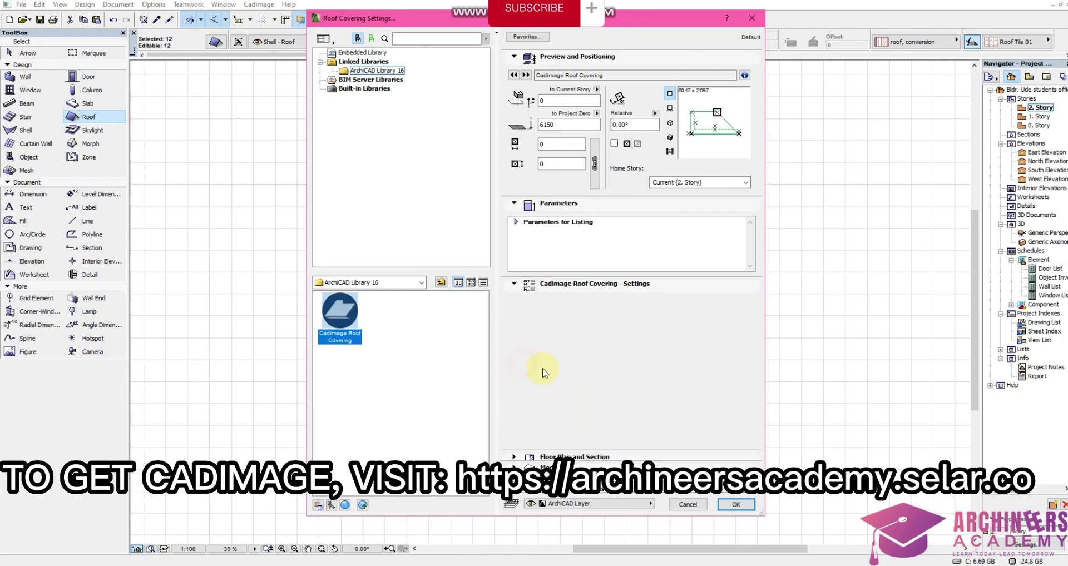
{"action": "left_click", "coordinate": [608, 348]}
{"action": "left_click", "coordinate": [631, 371]}
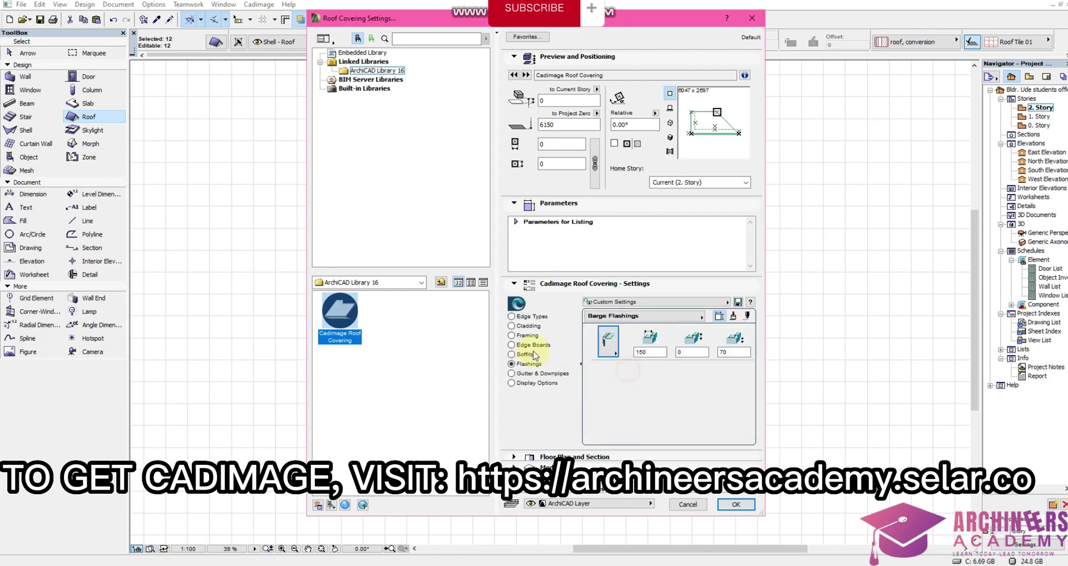
Set the fascia edge gutter to Colonial and choose the gutter treatment for the raking edge
{"action": "left_click", "coordinate": [525, 373]}
{"action": "left_click", "coordinate": [608, 349]}
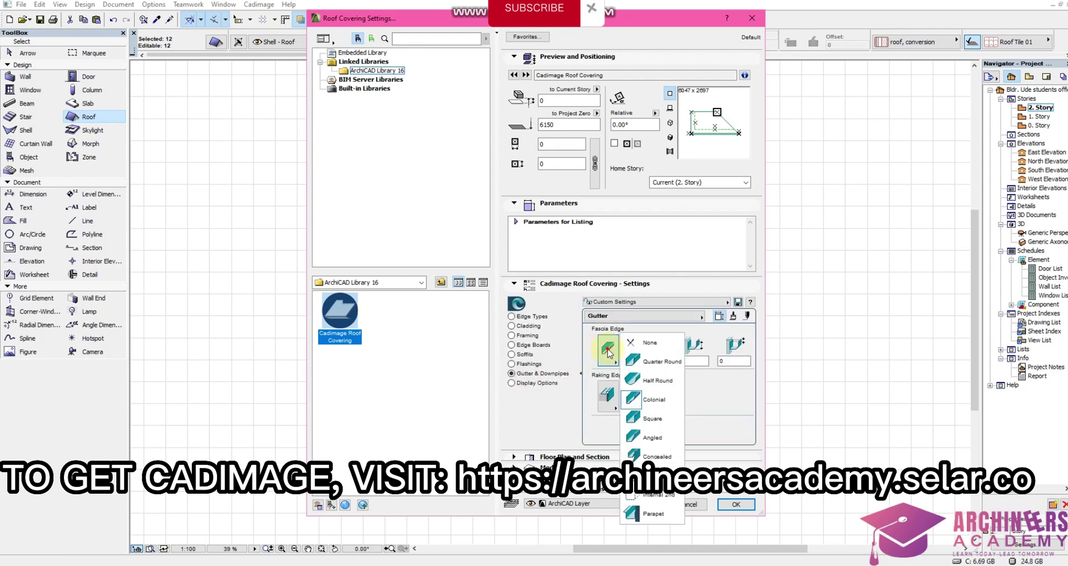
{"action": "left_click", "coordinate": [651, 399]}
{"action": "left_click", "coordinate": [608, 396]}
{"action": "left_click", "coordinate": [645, 412]}
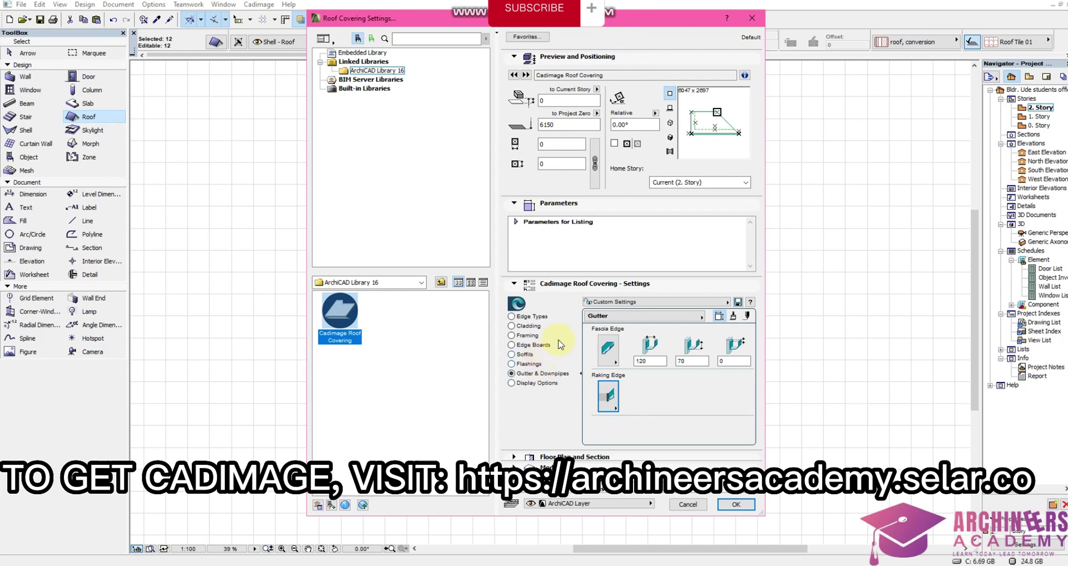
Review the materials assigned to the covering's cladding, framing, edge boards, soffits, flashings, gutters and downpipes
{"action": "left_click", "coordinate": [528, 326]}
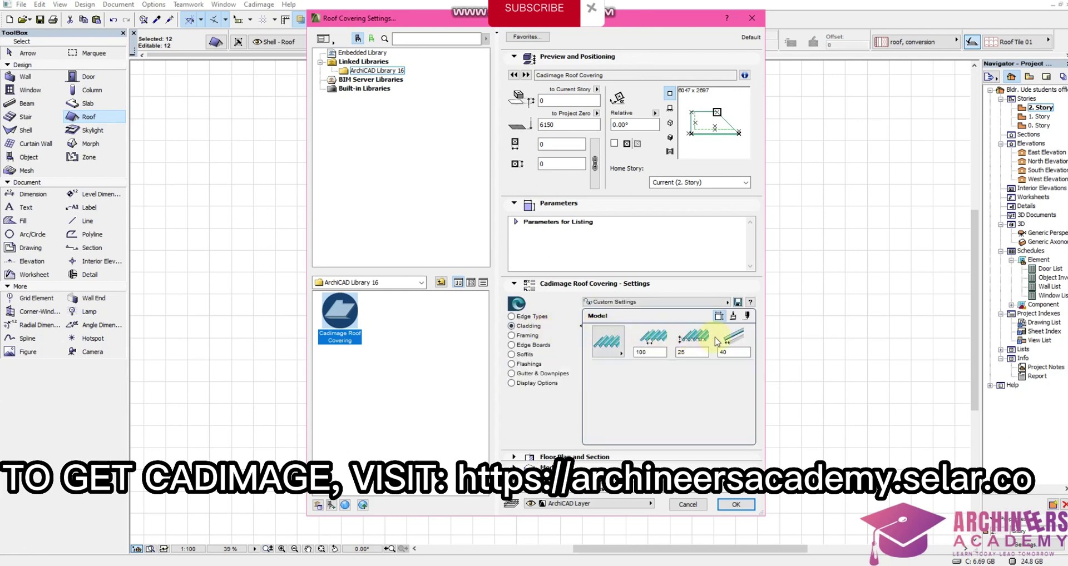
{"action": "left_click", "coordinate": [732, 317]}
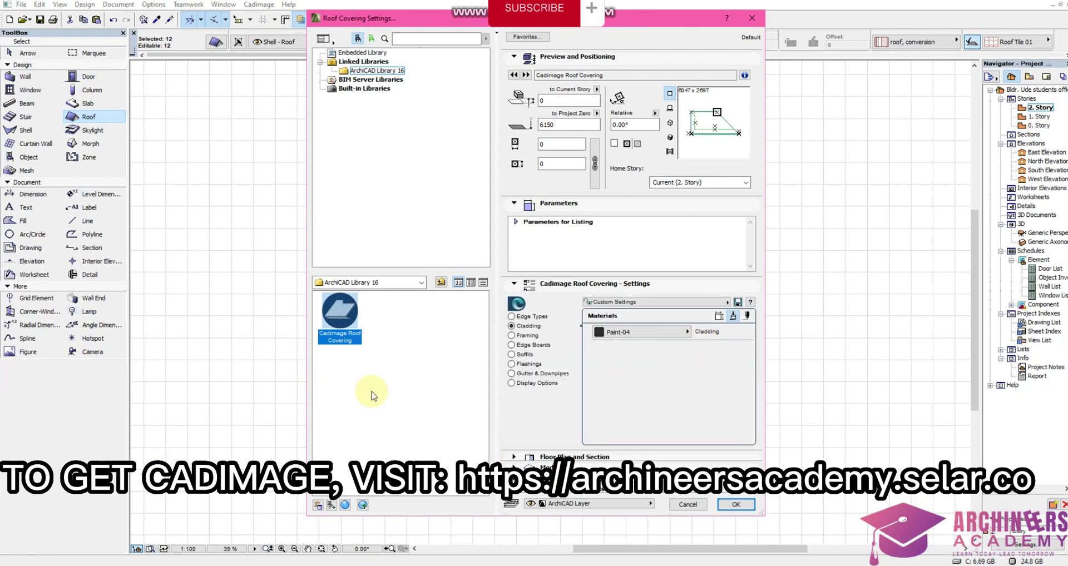
{"action": "left_click", "coordinate": [530, 335]}
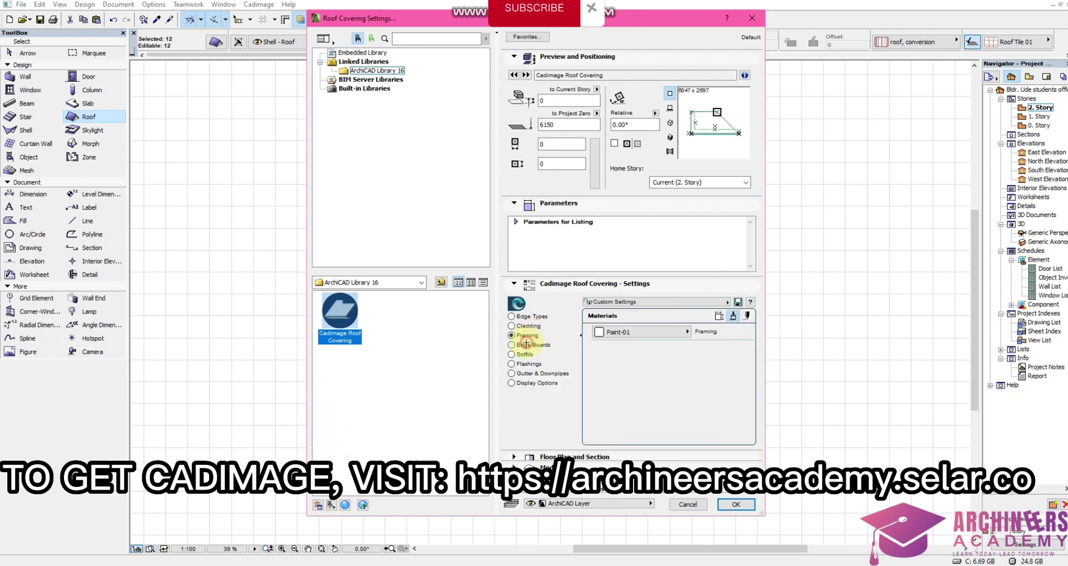
{"action": "left_click", "coordinate": [526, 344]}
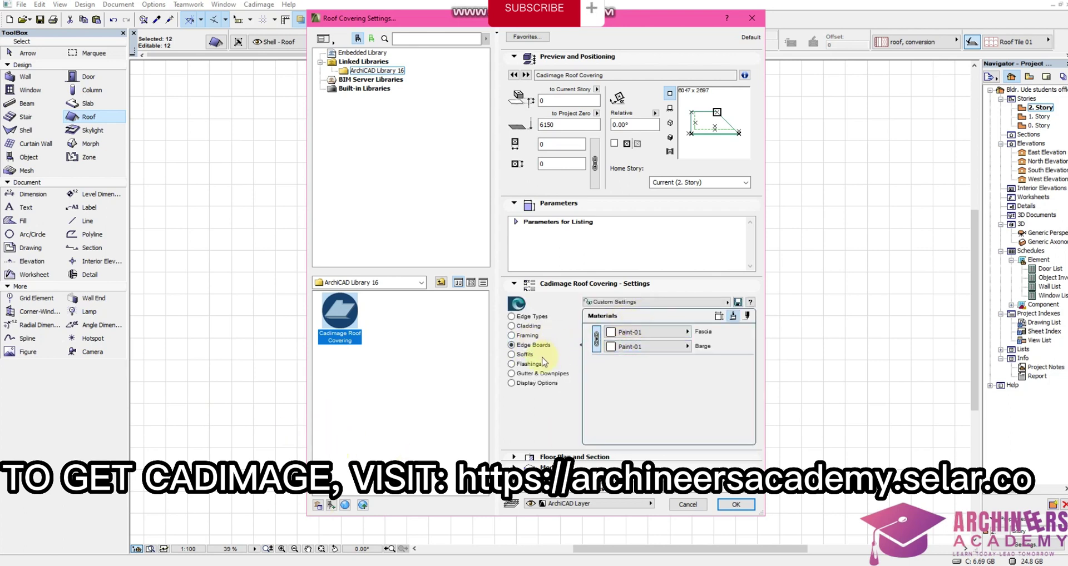
{"action": "left_click", "coordinate": [523, 354]}
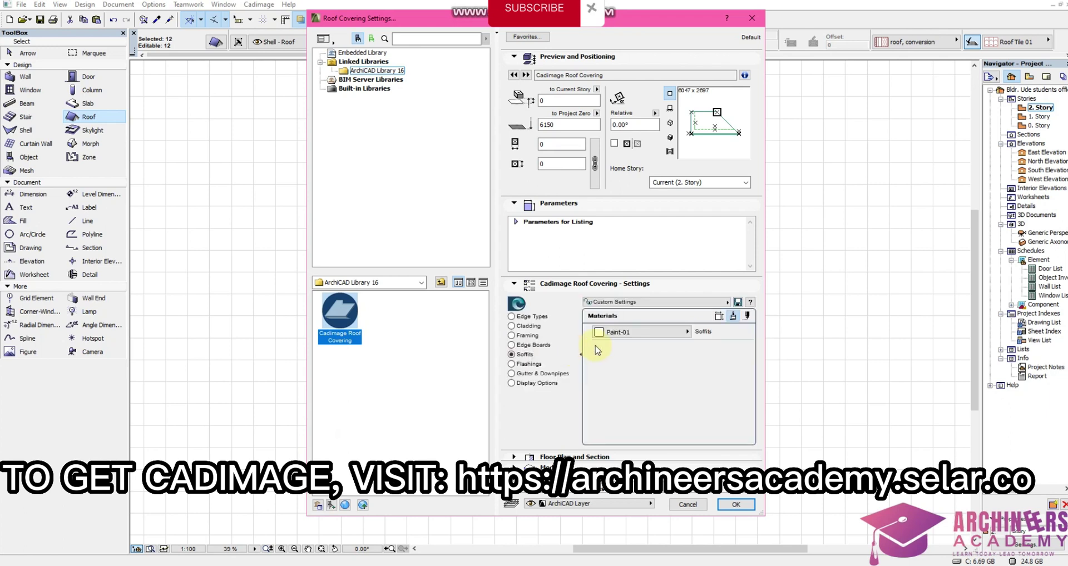
{"action": "left_click", "coordinate": [528, 364]}
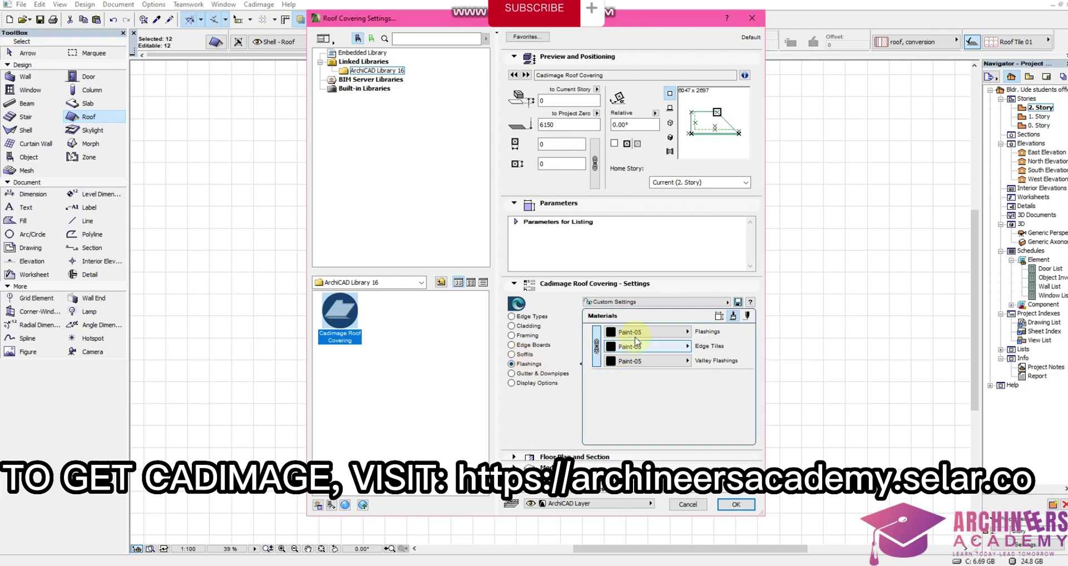
{"action": "left_click", "coordinate": [556, 372]}
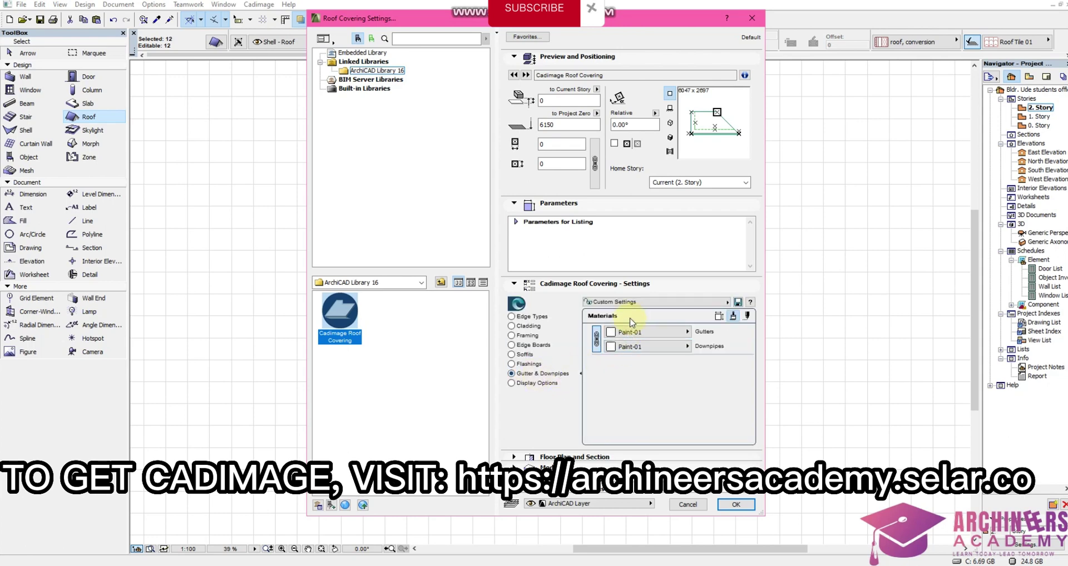
Apply the roof covering to all selected planes and clear the selection and the marquee
{"action": "left_click", "coordinate": [734, 505]}
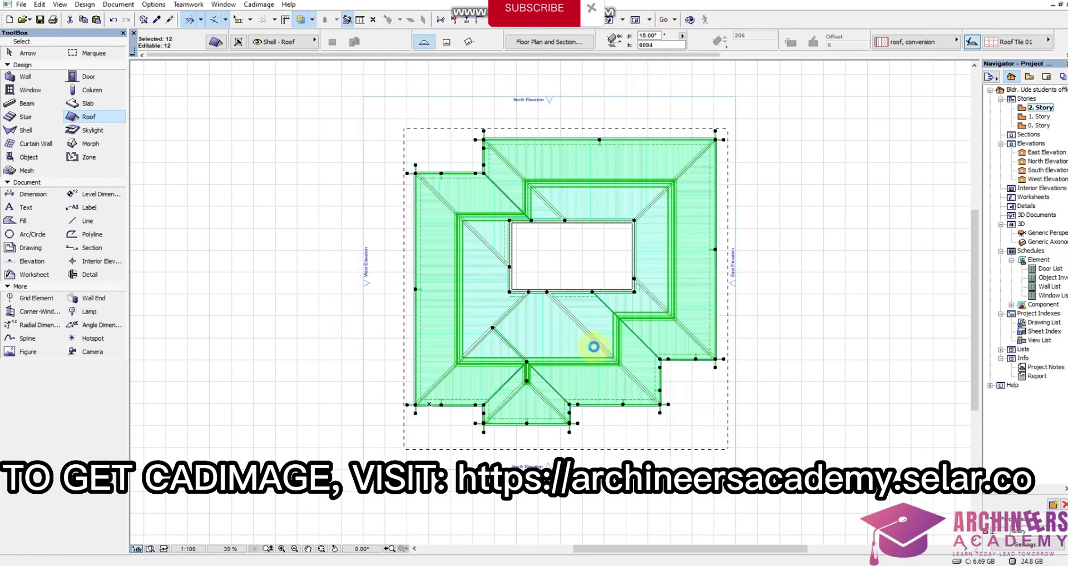
{"action": "left_click", "coordinate": [775, 310]}
{"action": "key", "text": "Escape"}
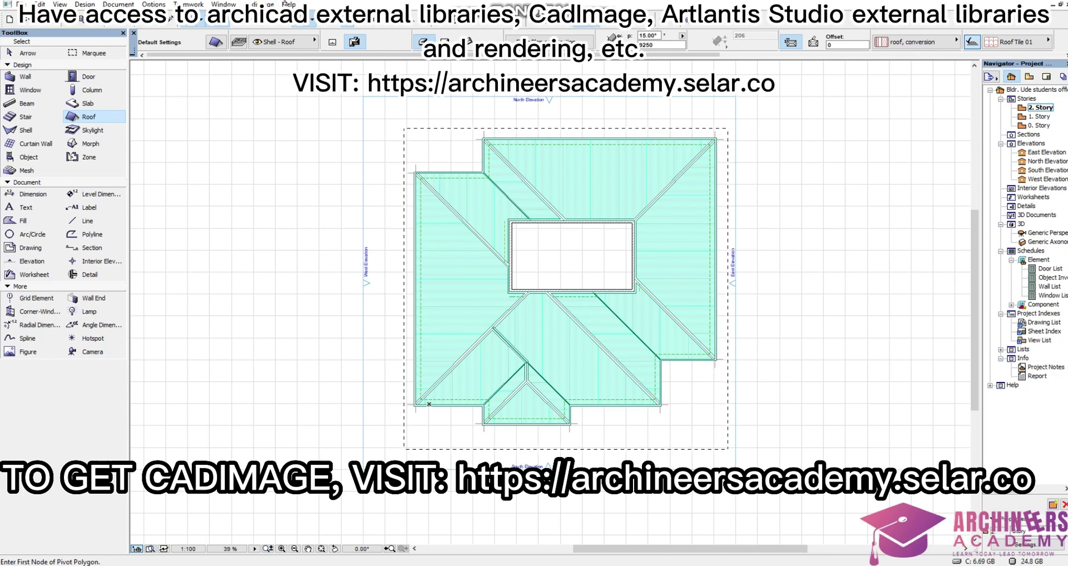
{"action": "key", "text": "Escape"}
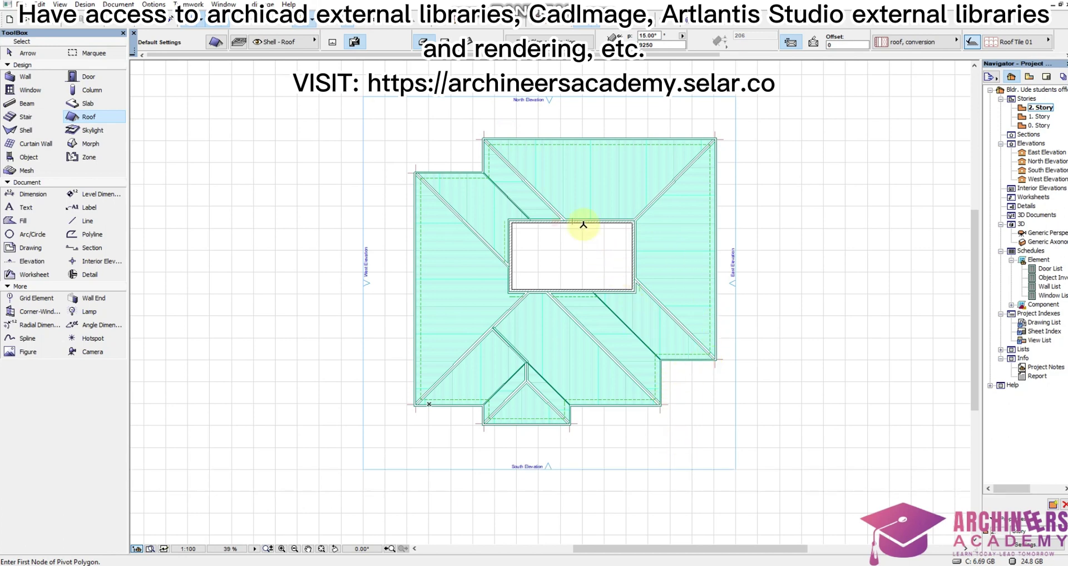
Examine how the new roof covering meets the courtyard walls on the floor plan
{"action": "scroll", "coordinate": [583, 224], "scroll_direction": "up", "scroll_amount": 3}
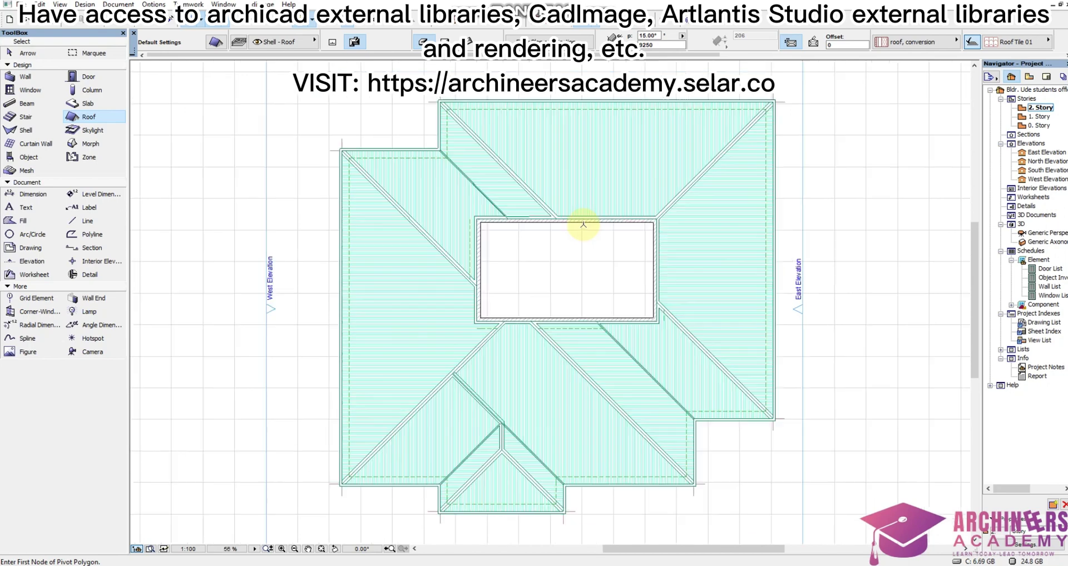
{"action": "left_click", "coordinate": [583, 224]}
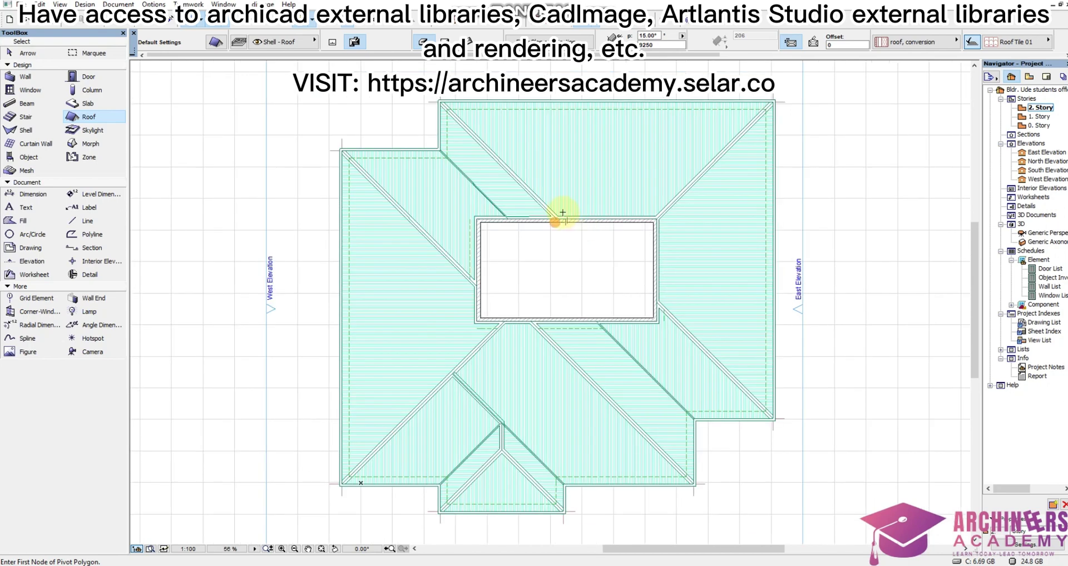
{"action": "scroll", "coordinate": [568, 210], "scroll_direction": "up", "scroll_amount": 3}
{"action": "left_click", "coordinate": [567, 210]}
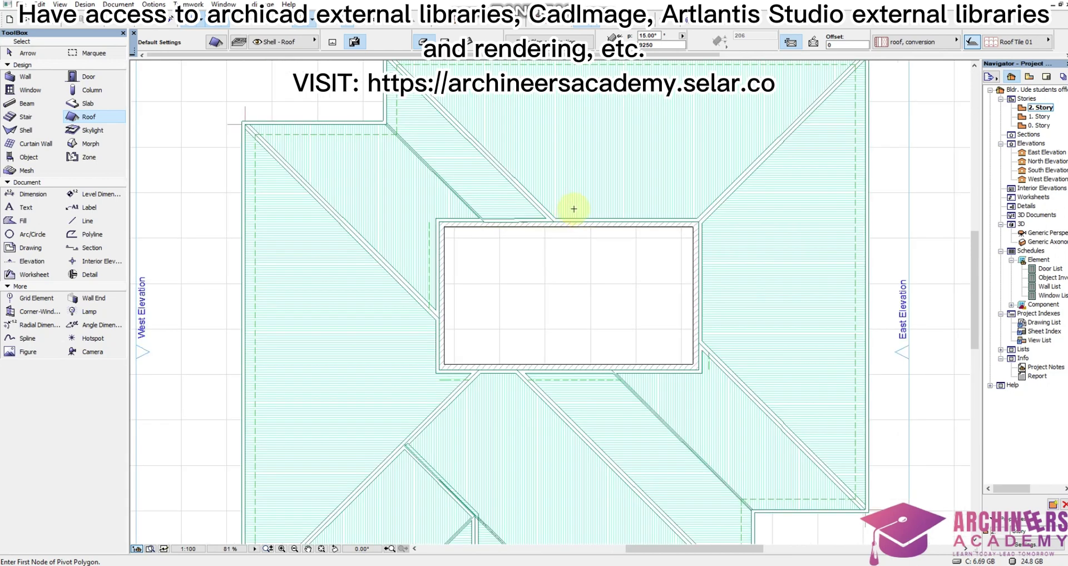
{"action": "scroll", "coordinate": [688, 359], "scroll_direction": "down", "scroll_amount": 2}
{"action": "scroll", "coordinate": [782, 476], "scroll_direction": "down", "scroll_amount": 2}
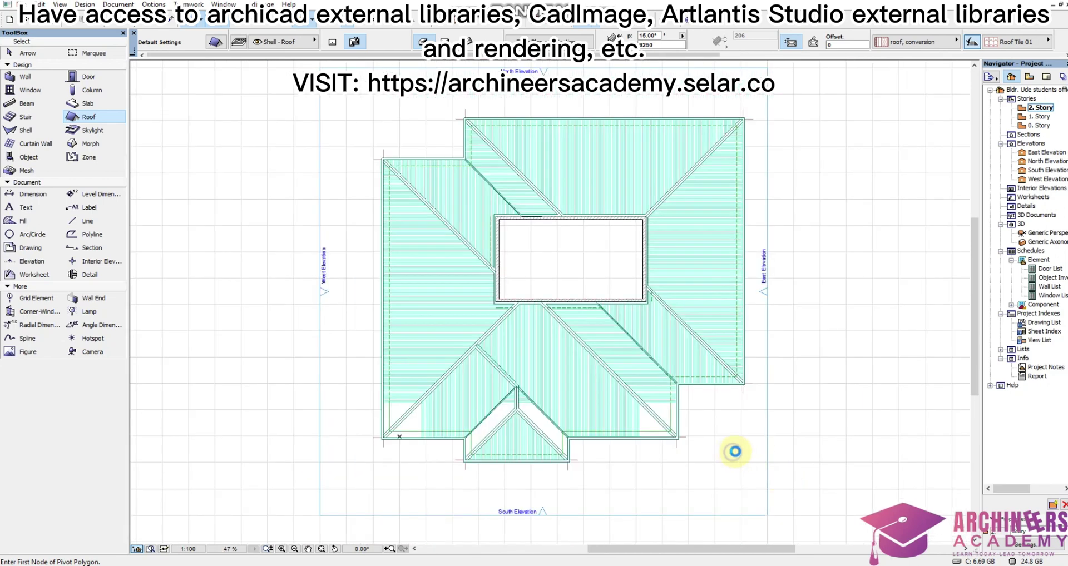
Show the model in 3D and examine the covered roof from the front and several sides of the building
{"action": "right_click", "coordinate": [734, 452]}
{"action": "left_click", "coordinate": [766, 414]}
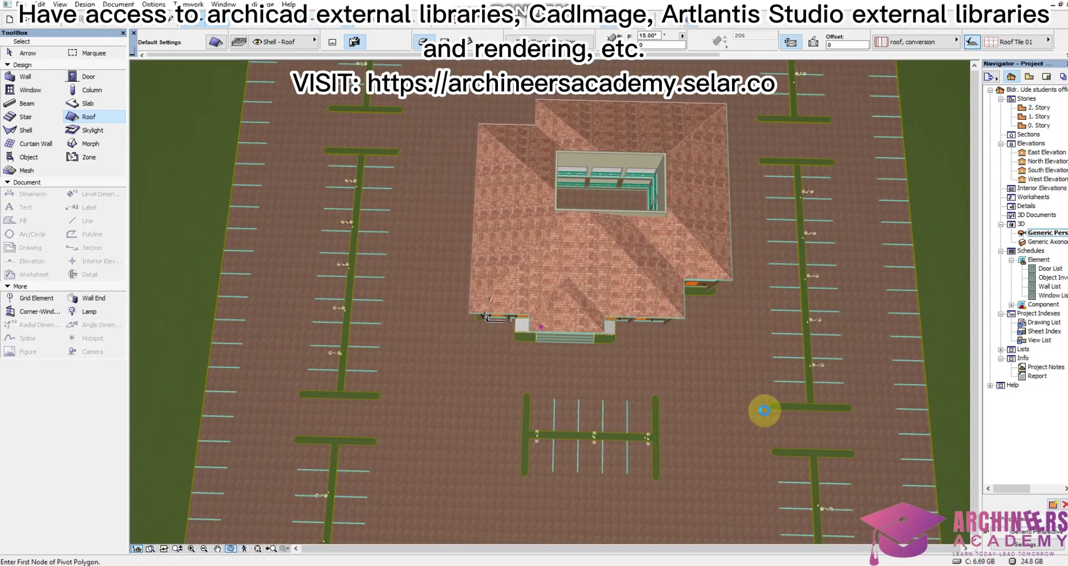
{"action": "middle_click_drag", "start_coordinate": [762, 410], "coordinate": [522, 333]}
{"action": "left_click_drag", "start_coordinate": [595, 289], "coordinate": [718, 267]}
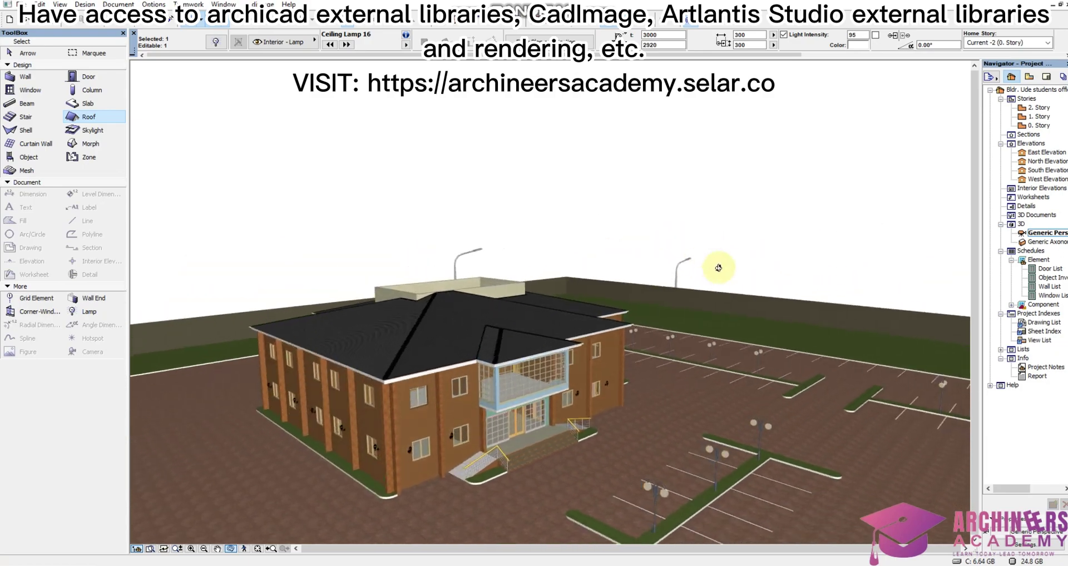
{"action": "left_click_drag", "start_coordinate": [532, 295], "coordinate": [661, 317]}
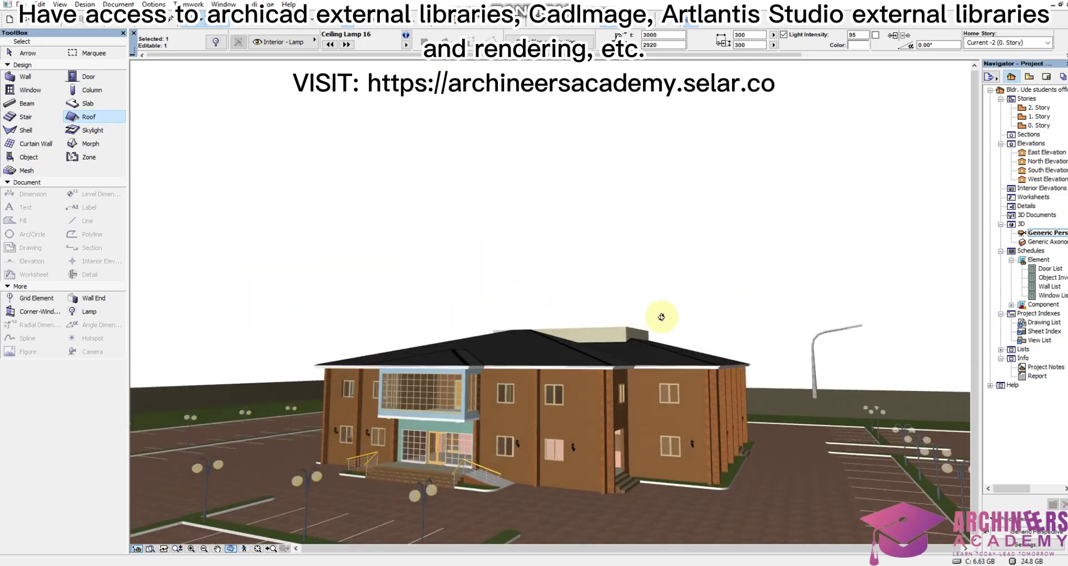
{"action": "left_click_drag", "start_coordinate": [409, 389], "coordinate": [110, 373]}
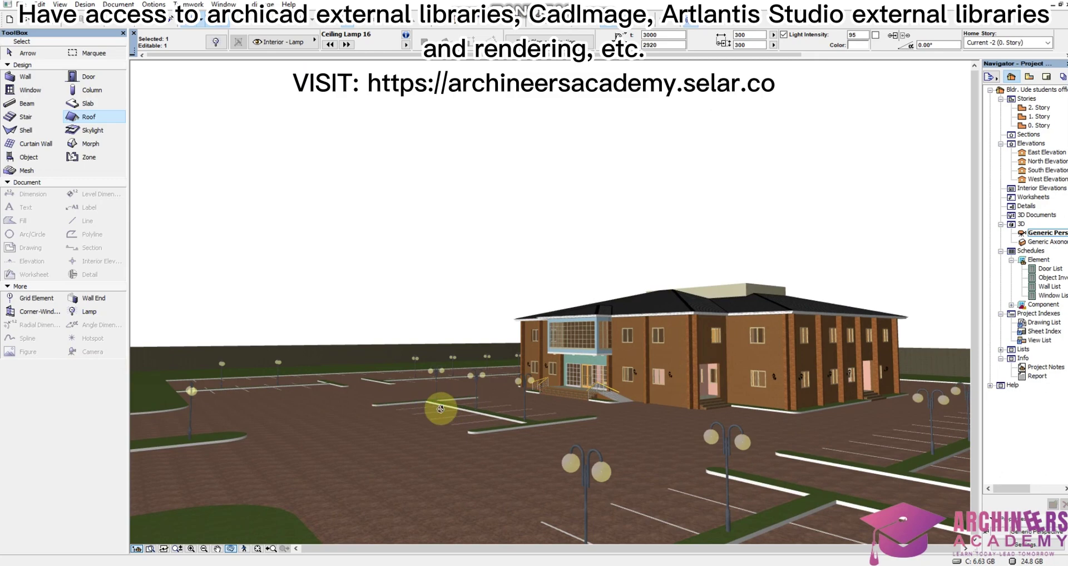
{"action": "left_click_drag", "start_coordinate": [440, 409], "coordinate": [830, 432]}
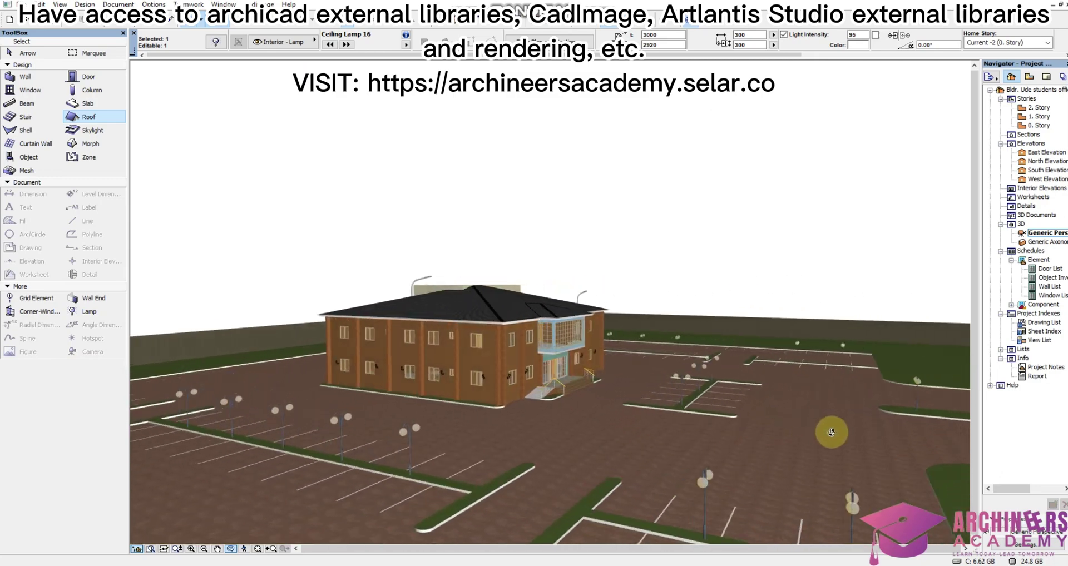